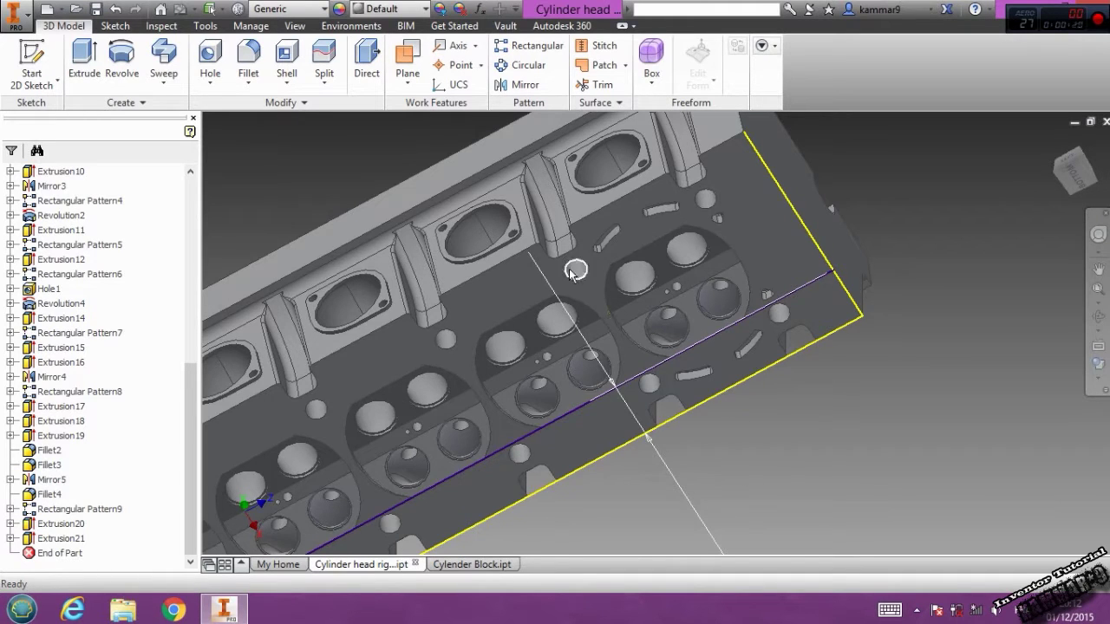
Bring the cylinder head's flat end face into view and open a new sketch on it
{"action": "middle_click_drag", "start_coordinate": [575, 268], "coordinate": [561, 442], "text": "shift"}
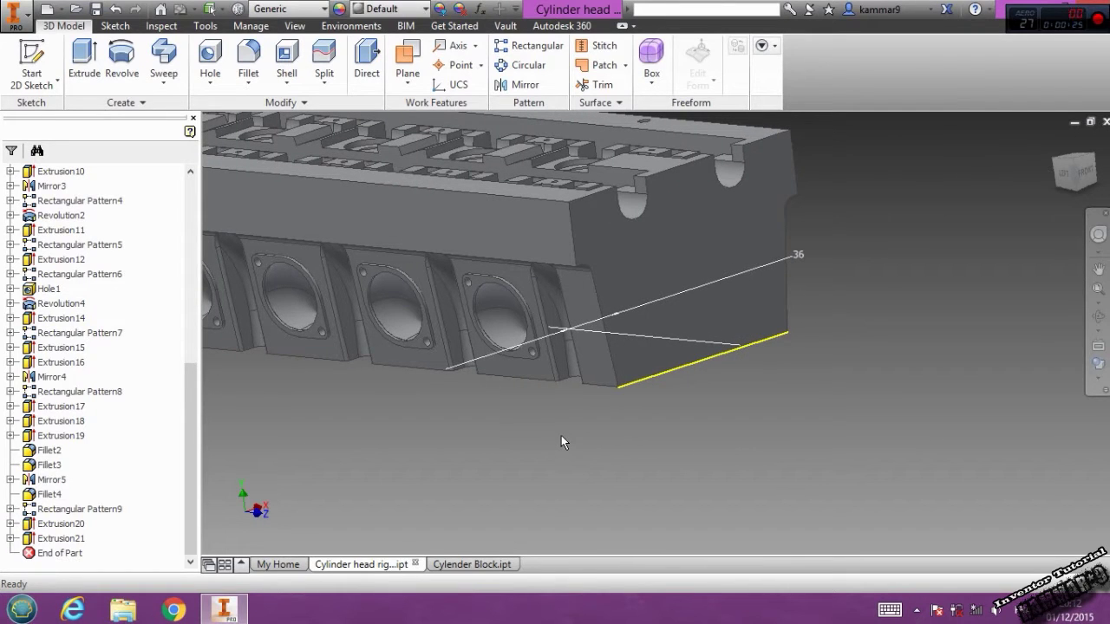
{"action": "middle_click_drag", "start_coordinate": [553, 342], "coordinate": [461, 422]}
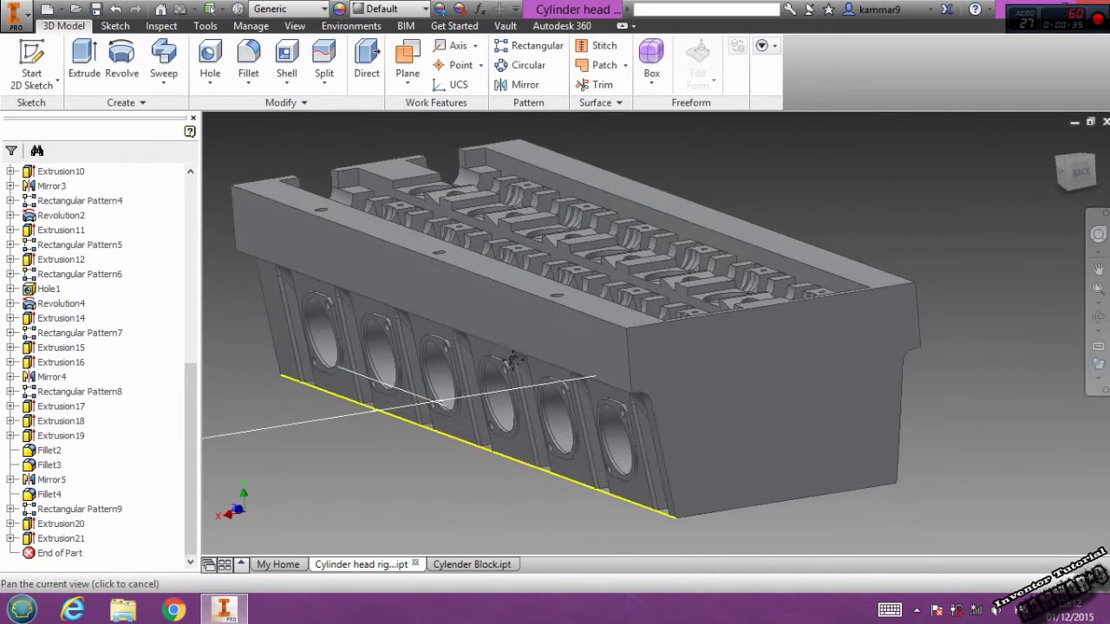
{"action": "left_click", "coordinate": [727, 394]}
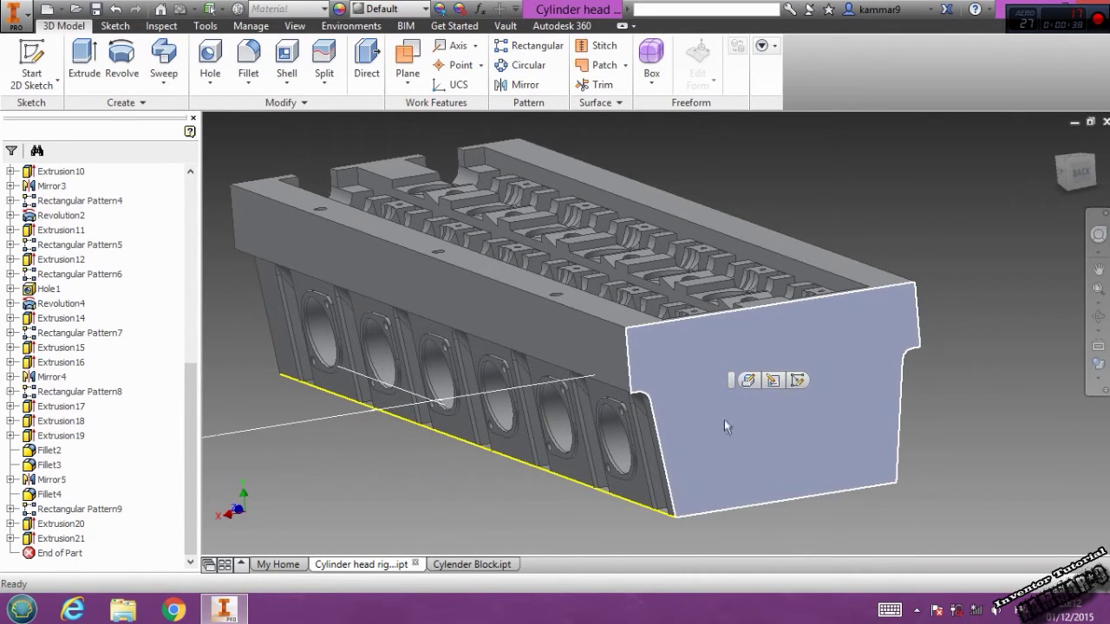
{"action": "left_click", "coordinate": [795, 381]}
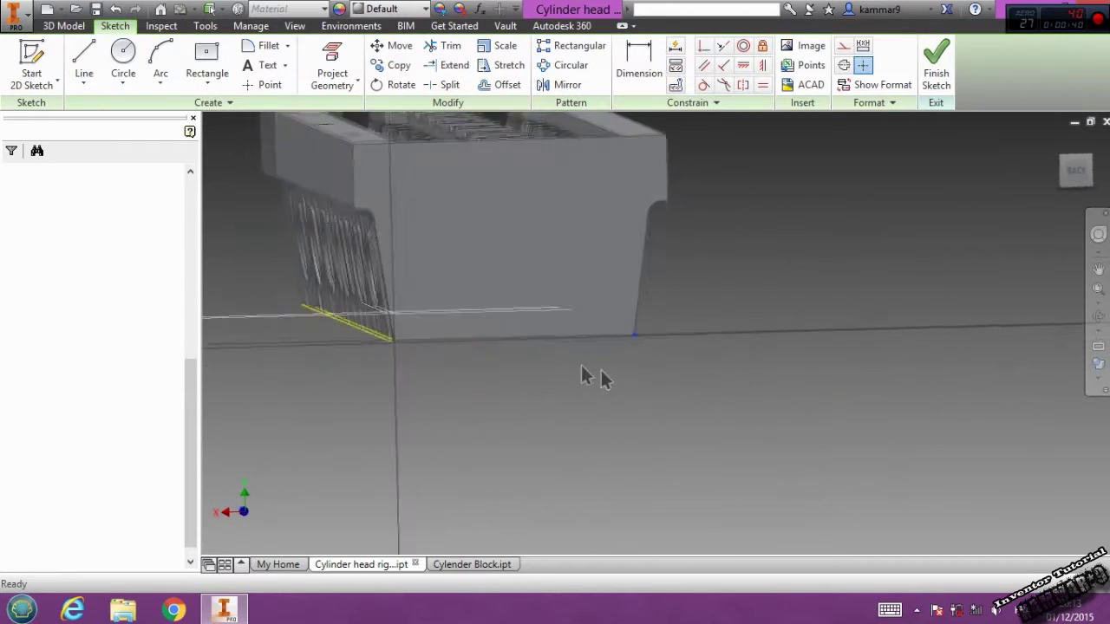
Draw a circle on the end face and dimension its diameter as 30
{"action": "left_click", "coordinate": [123, 53]}
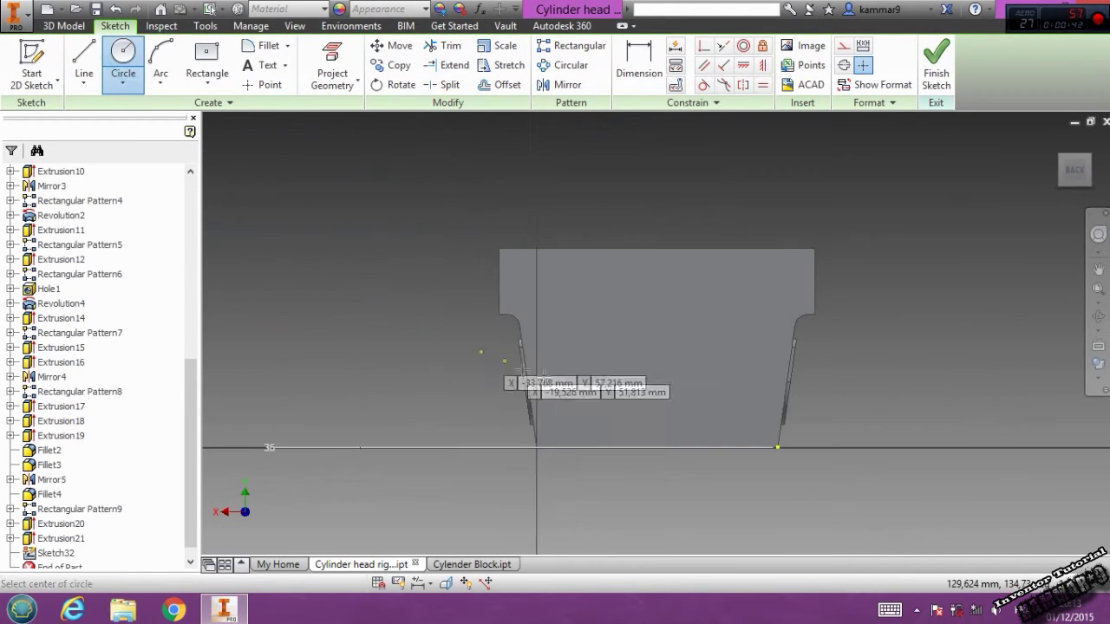
{"action": "left_click", "coordinate": [639, 327]}
{"action": "left_click", "coordinate": [661, 380]}
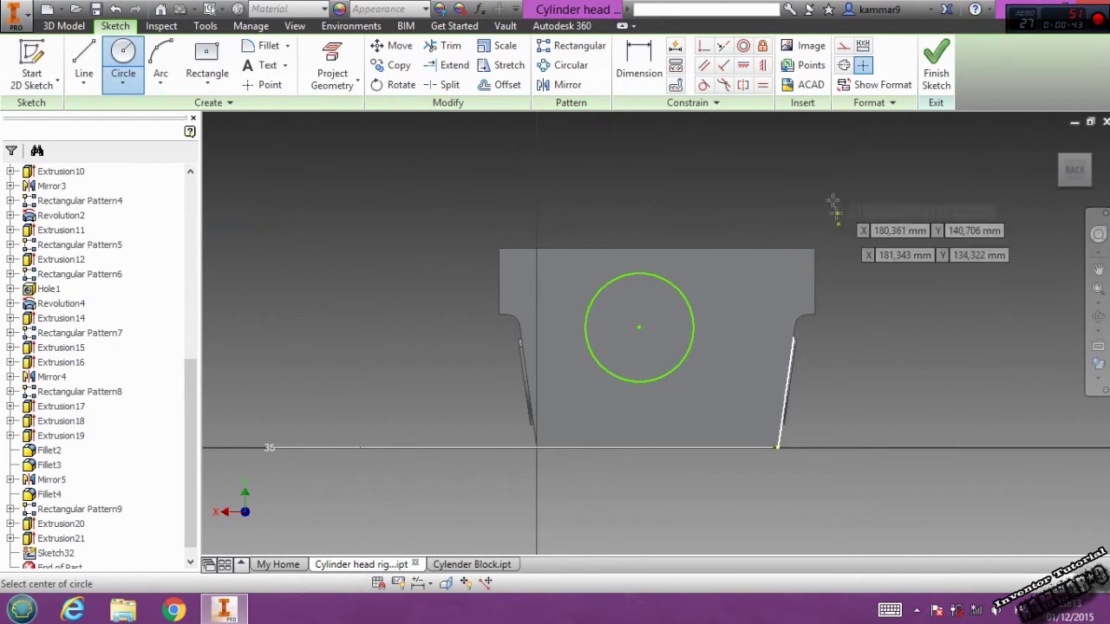
{"action": "left_click", "coordinate": [643, 68]}
{"action": "left_click", "coordinate": [670, 290]}
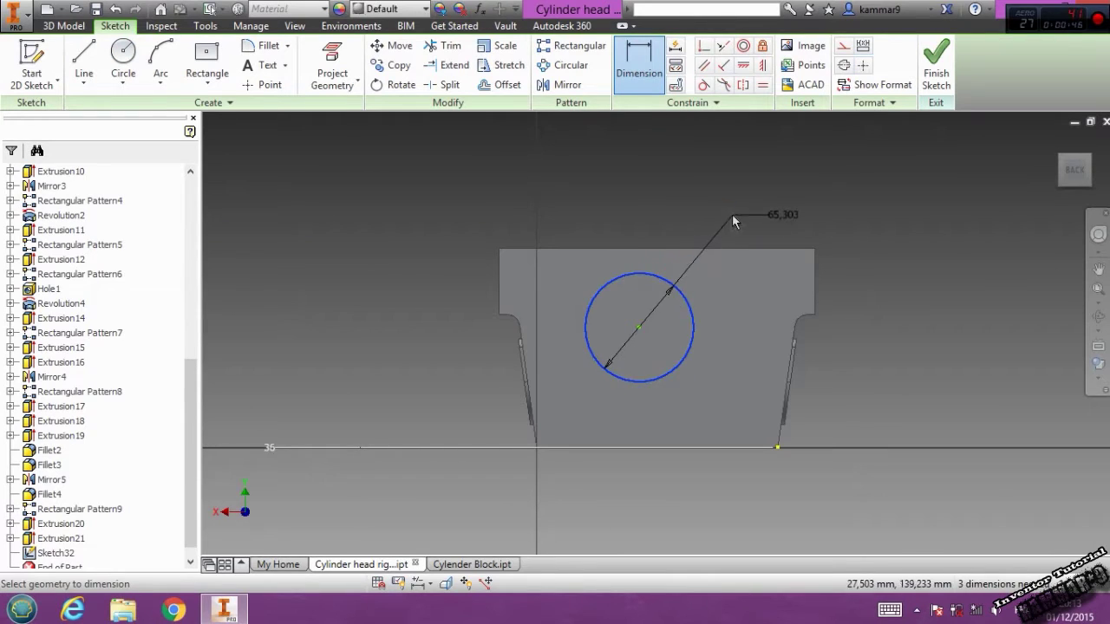
{"action": "left_click", "coordinate": [735, 221]}
{"action": "key", "text": "Return"}
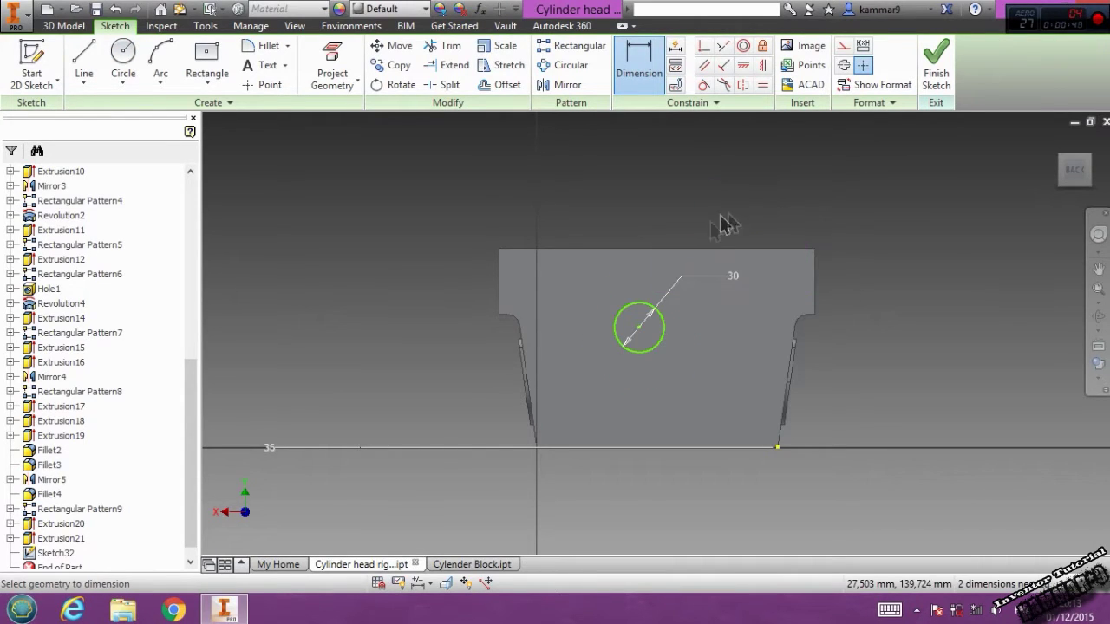
Position the circle 50 above the bottom edge and 72,5 from the left corner
{"action": "left_click", "coordinate": [655, 447]}
{"action": "left_click", "coordinate": [893, 418]}
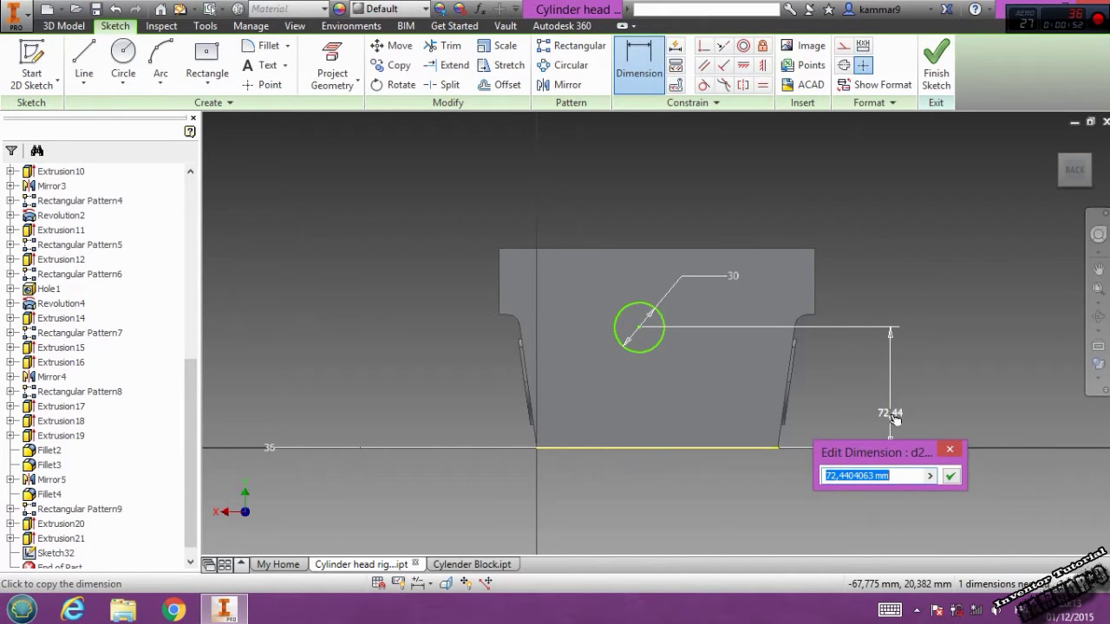
{"action": "type", "text": "50"}
{"action": "key", "text": "Return"}
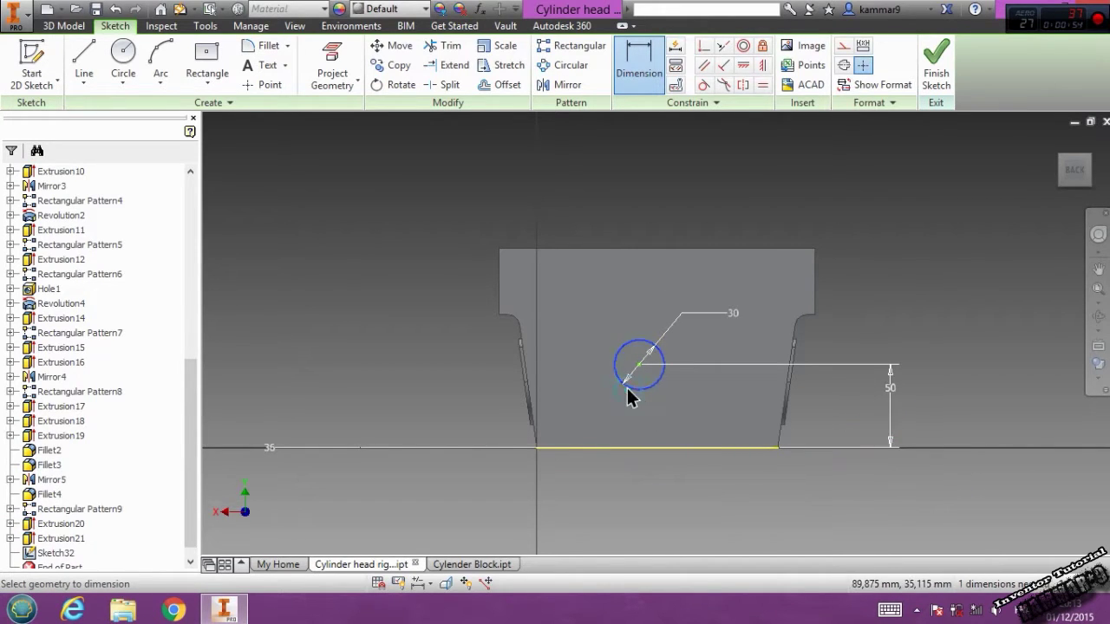
{"action": "left_click", "coordinate": [535, 446]}
{"action": "left_click", "coordinate": [587, 498]}
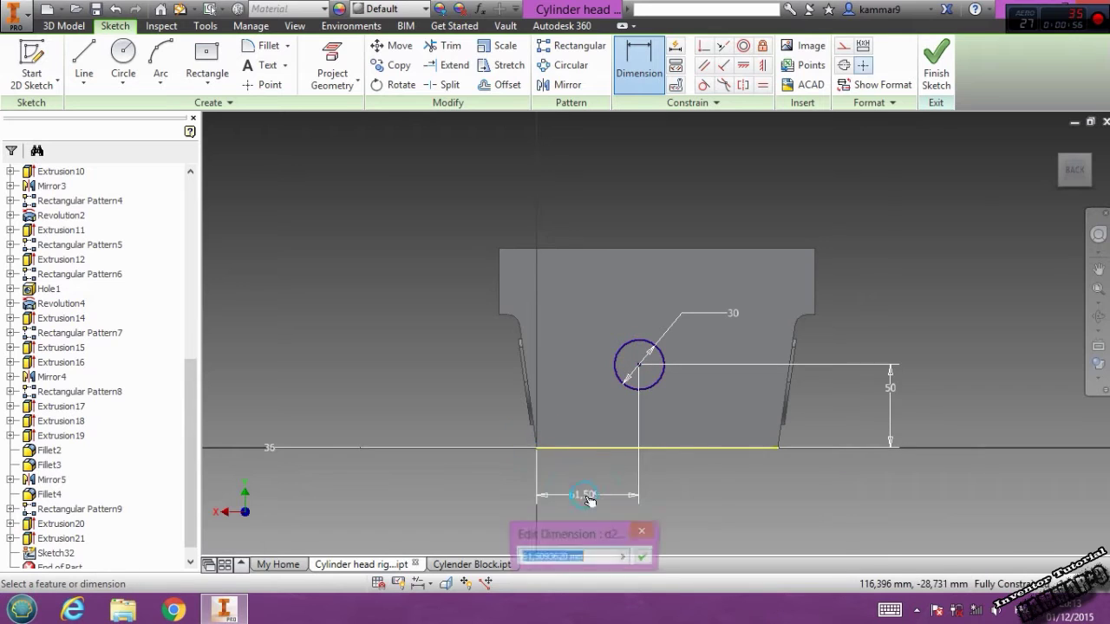
{"action": "type", "text": "72"}
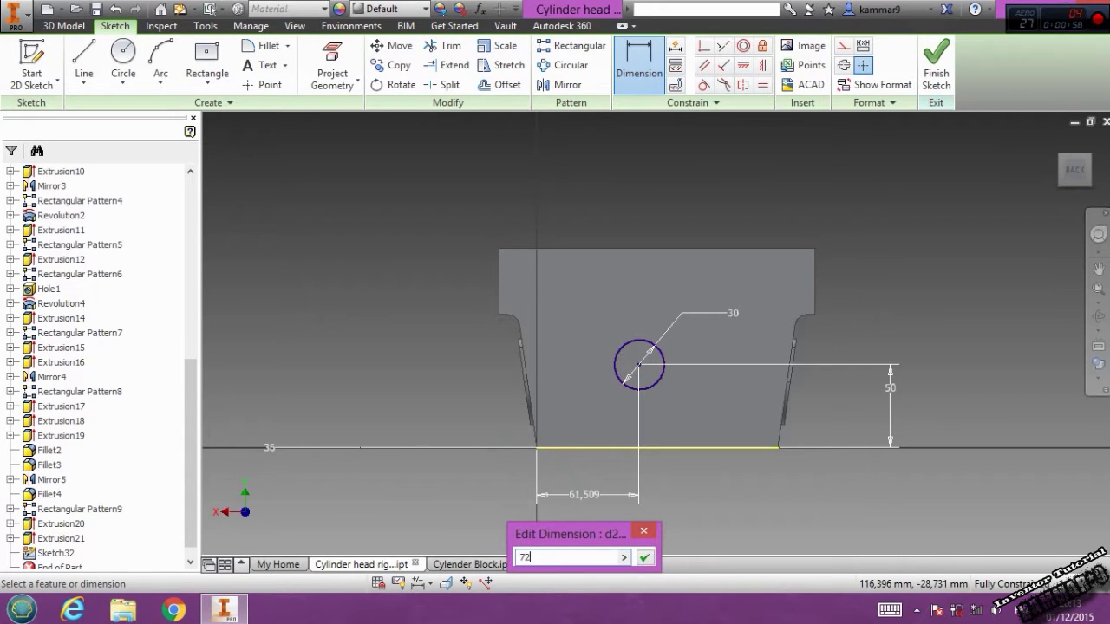
{"action": "type", "text": ",5"}
{"action": "key", "text": "Return"}
{"action": "key", "text": "Escape"}
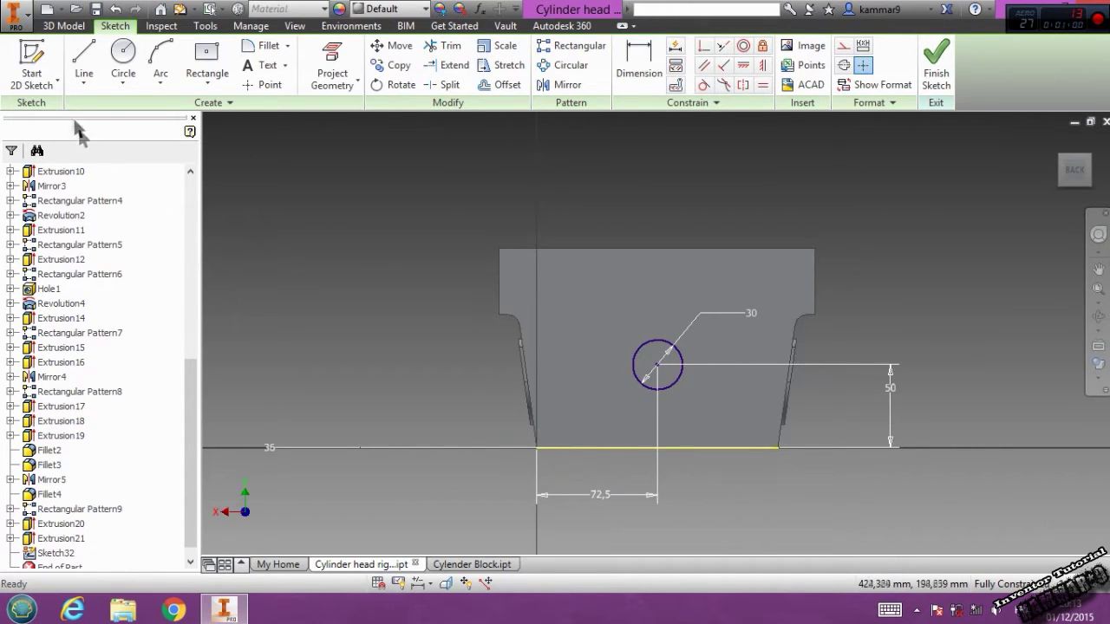
Extrude-cut the 30 mm circle 20 deep into the end face
{"action": "left_click", "coordinate": [65, 26]}
{"action": "left_click", "coordinate": [84, 59]}
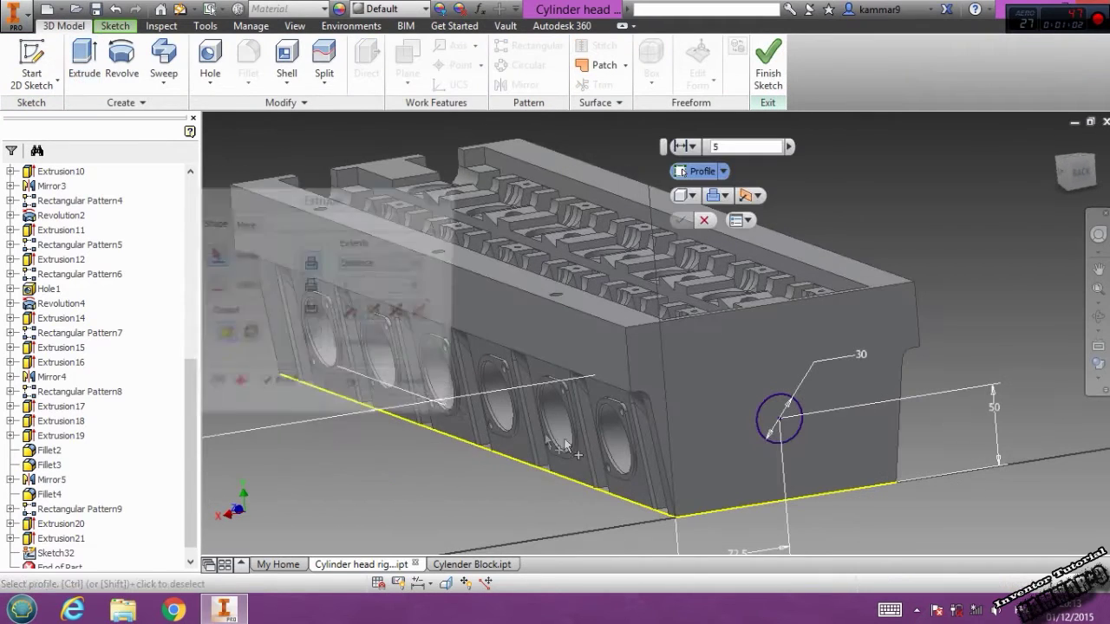
{"action": "left_click", "coordinate": [309, 286]}
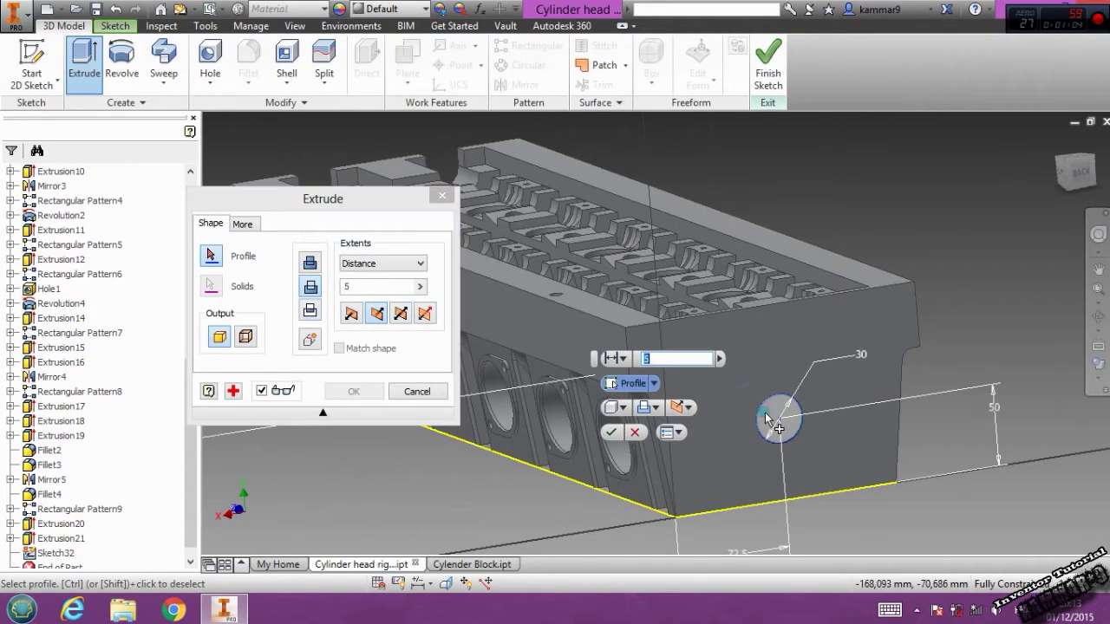
{"action": "left_click", "coordinate": [379, 285]}
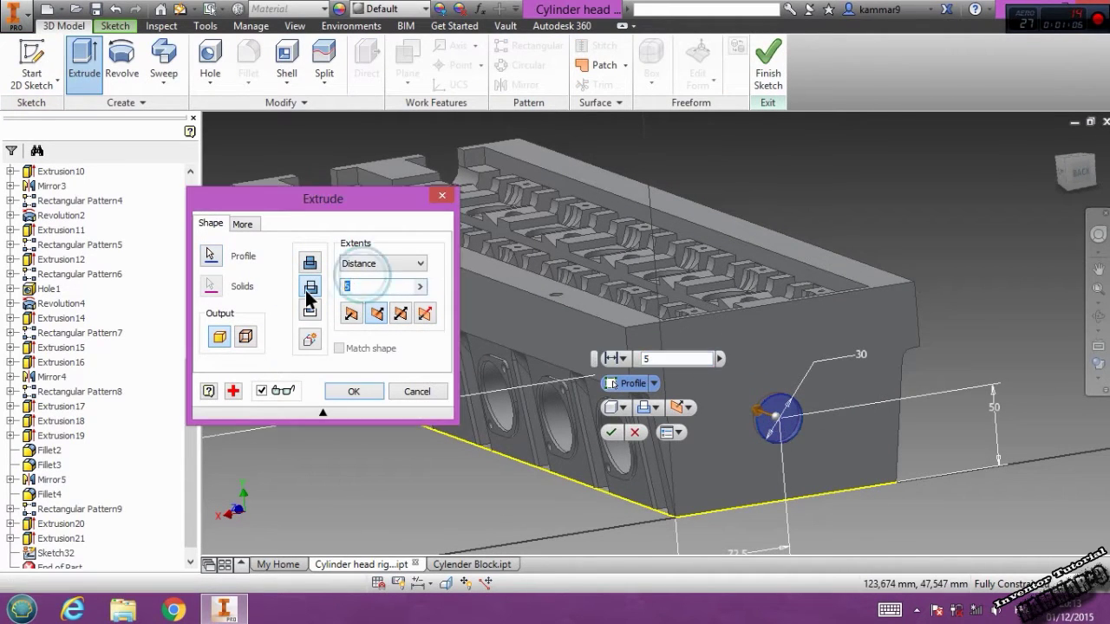
{"action": "type", "text": "20"}
{"action": "left_click", "coordinate": [350, 391]}
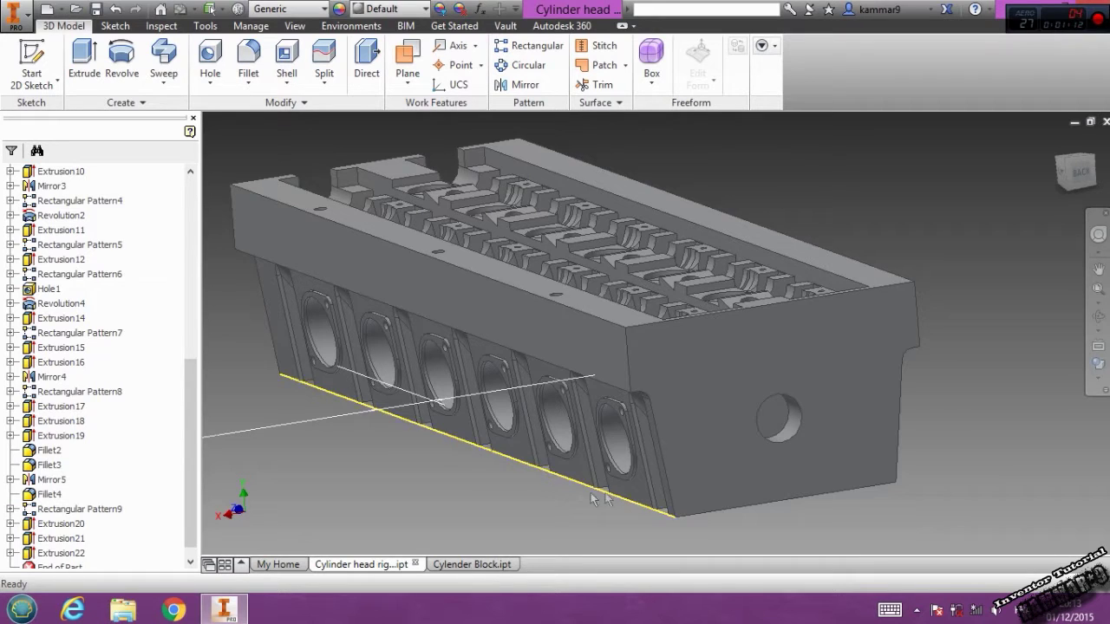
In a new end-face sketch, draw a centre-point slot angled up-right from the circle's centre
{"action": "left_click", "coordinate": [839, 407]}
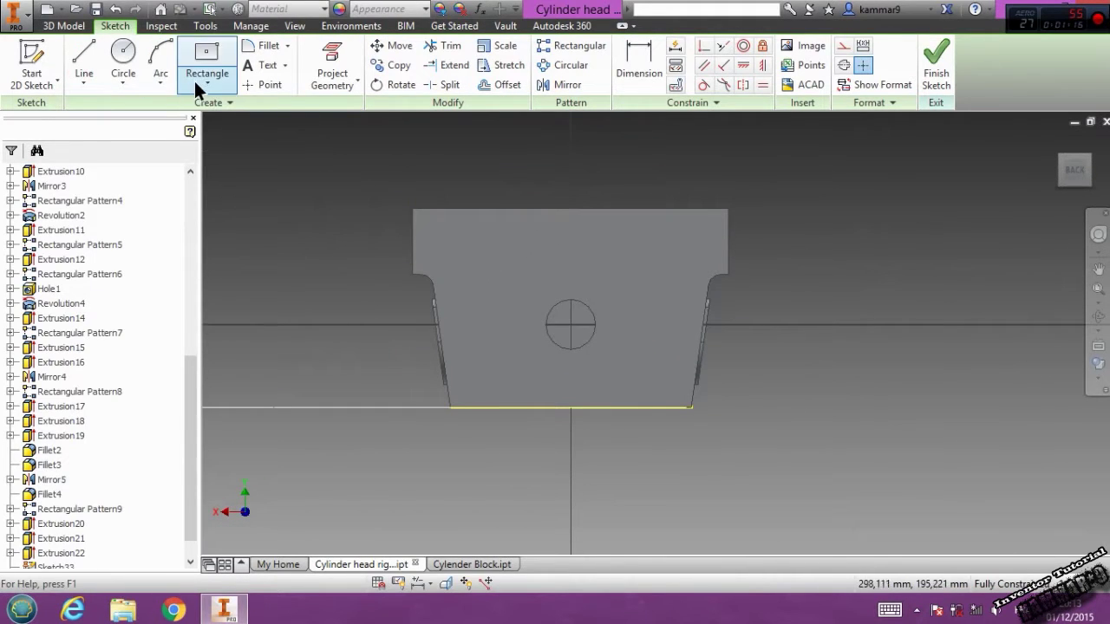
{"action": "left_click", "coordinate": [197, 84]}
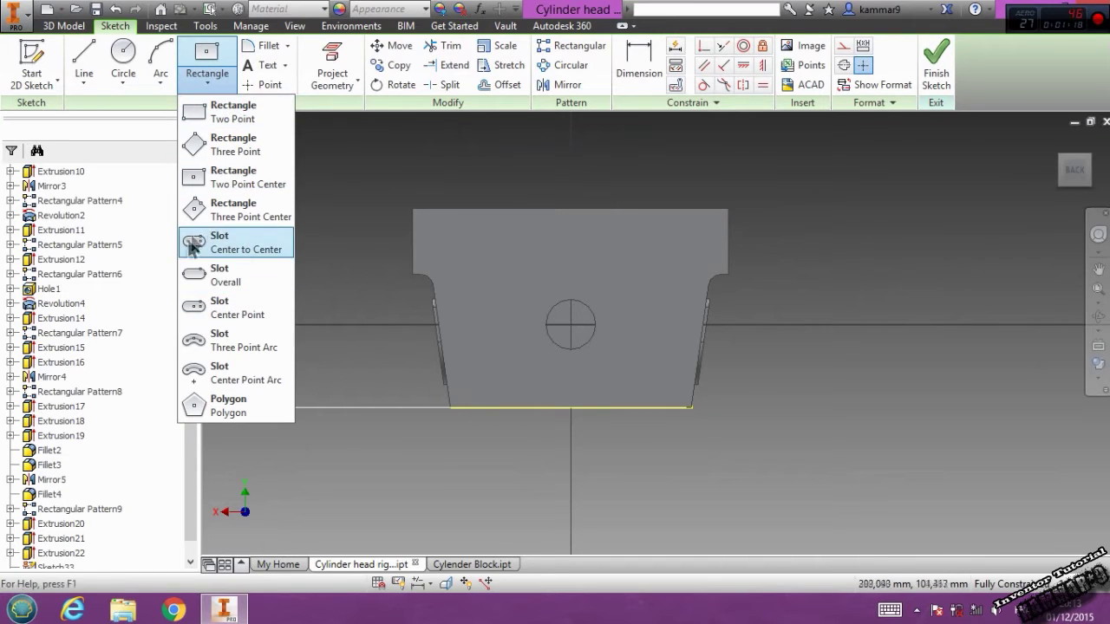
{"action": "left_click", "coordinate": [193, 306]}
{"action": "scroll", "coordinate": [557, 319], "scroll_direction": "up", "scroll_amount": 5}
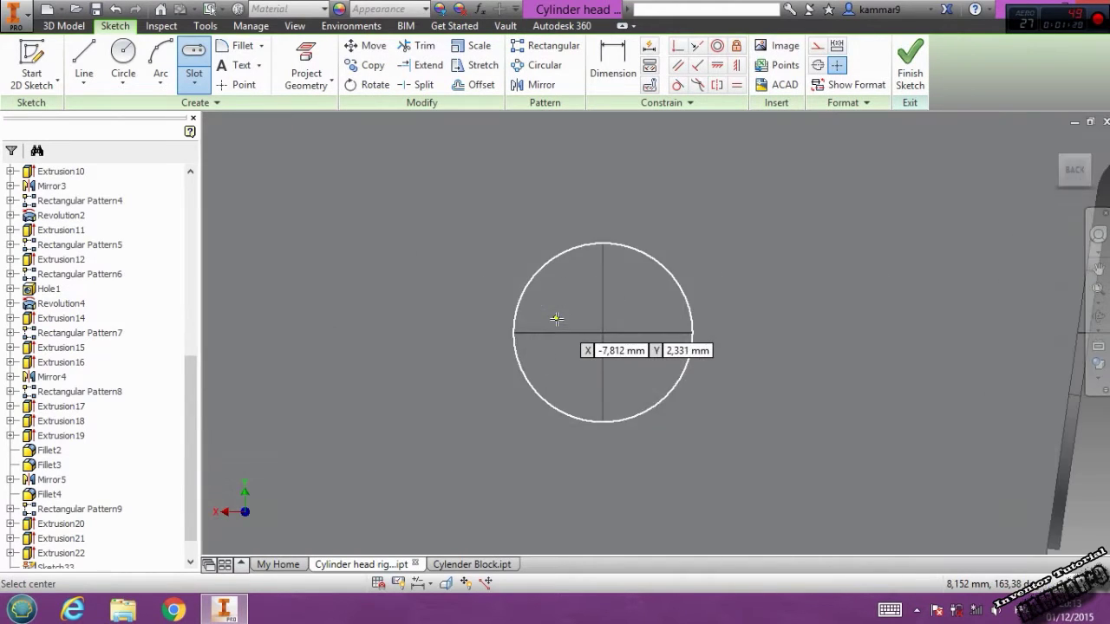
{"action": "left_click", "coordinate": [681, 373]}
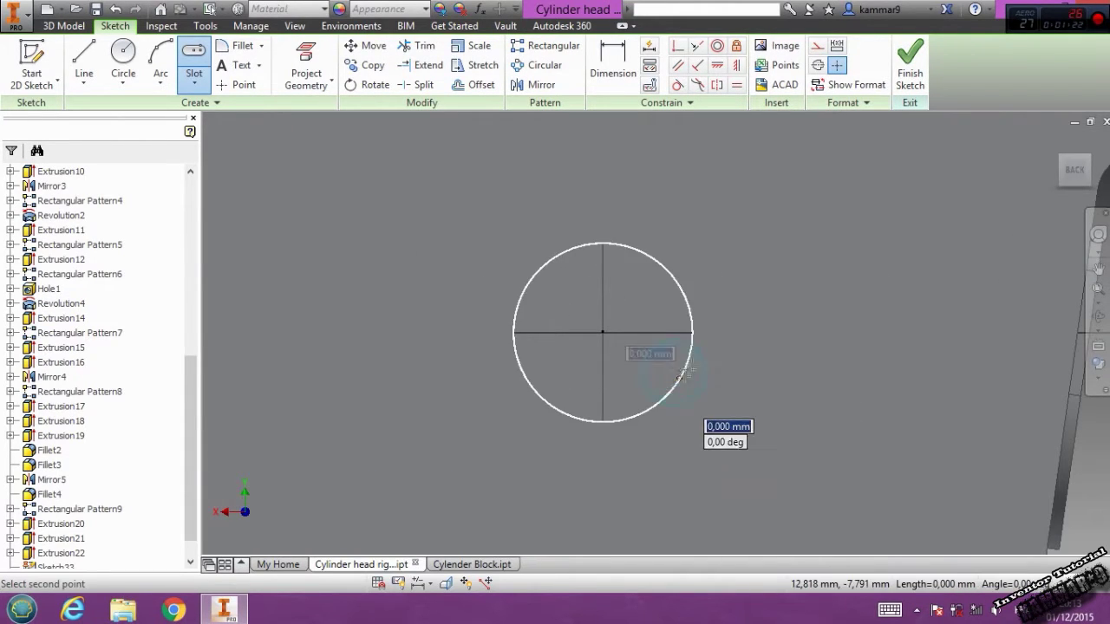
{"action": "left_click", "coordinate": [731, 171]}
{"action": "left_click", "coordinate": [754, 221]}
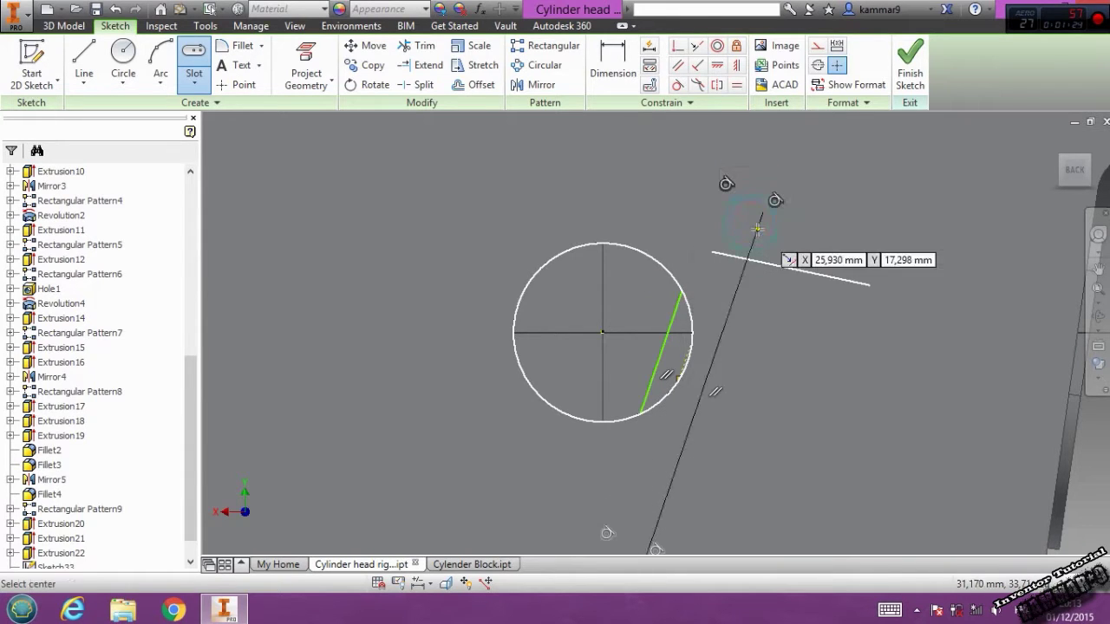
Switch to wireframe and dimension the slot with end radius 4 and length 28
{"action": "left_click", "coordinate": [612, 61]}
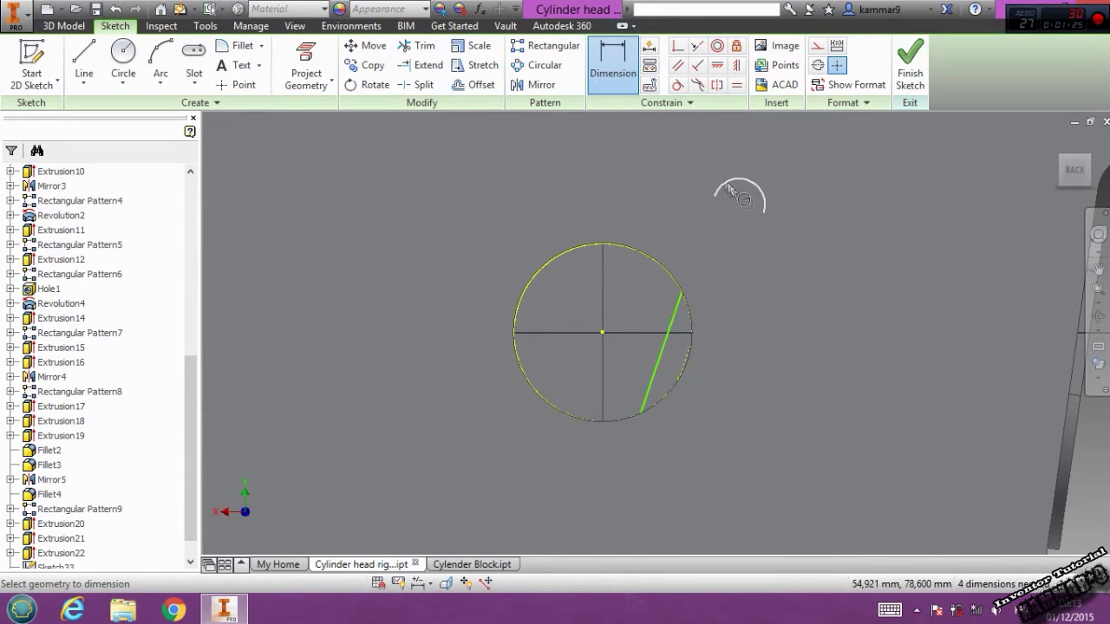
{"action": "left_click", "coordinate": [1100, 380]}
{"action": "left_click", "coordinate": [963, 460]}
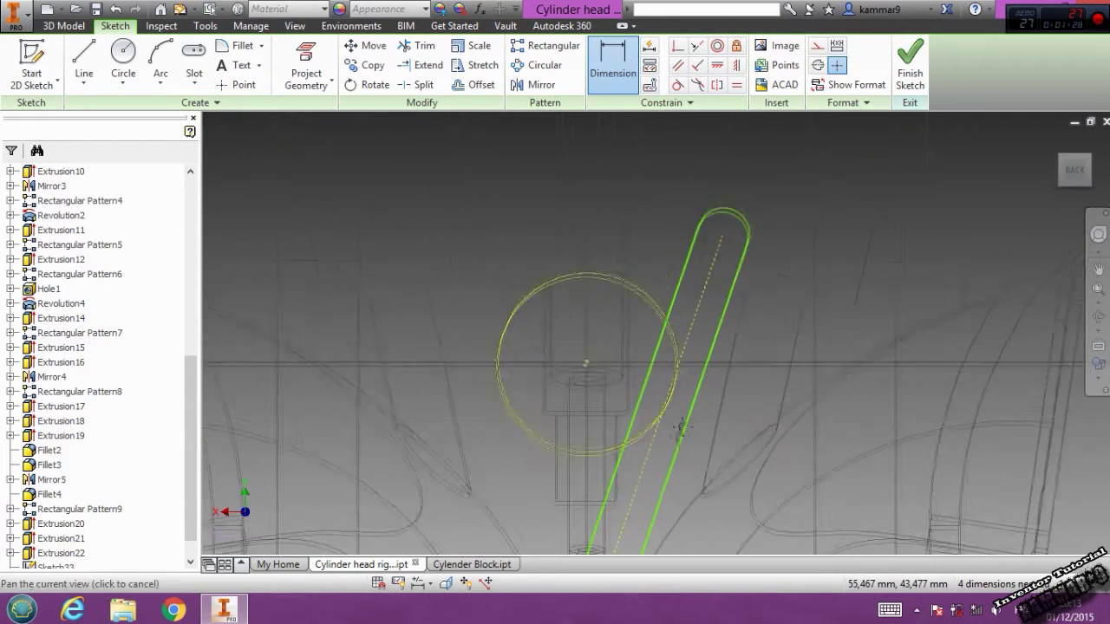
{"action": "middle_click_drag", "start_coordinate": [681, 429], "coordinate": [667, 485]}
{"action": "left_click", "coordinate": [762, 241]}
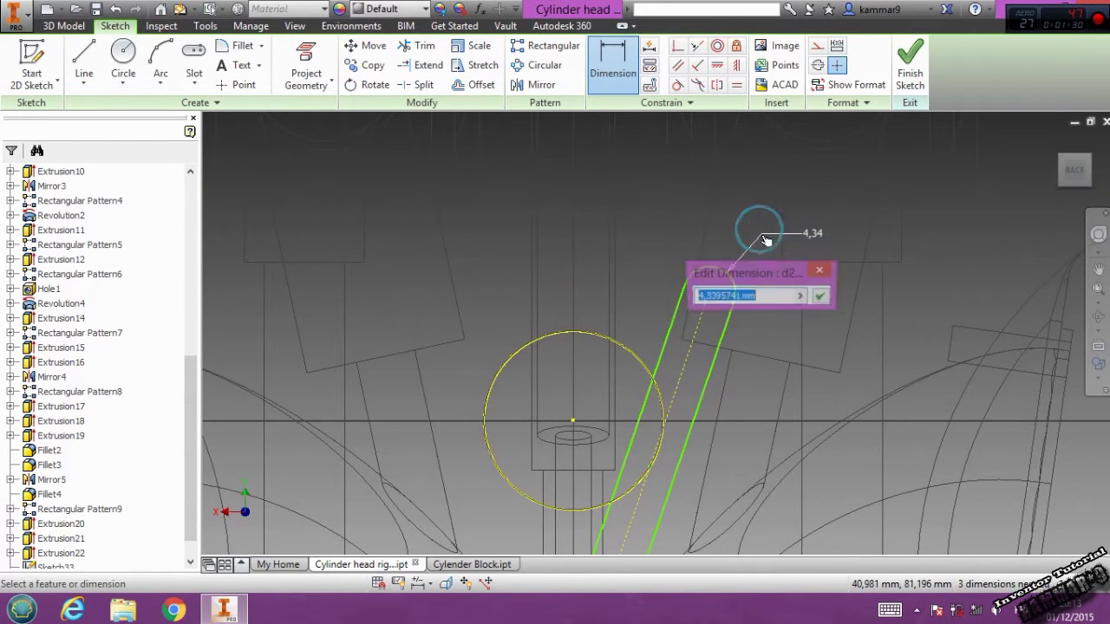
{"action": "type", "text": "4"}
{"action": "key", "text": "Return"}
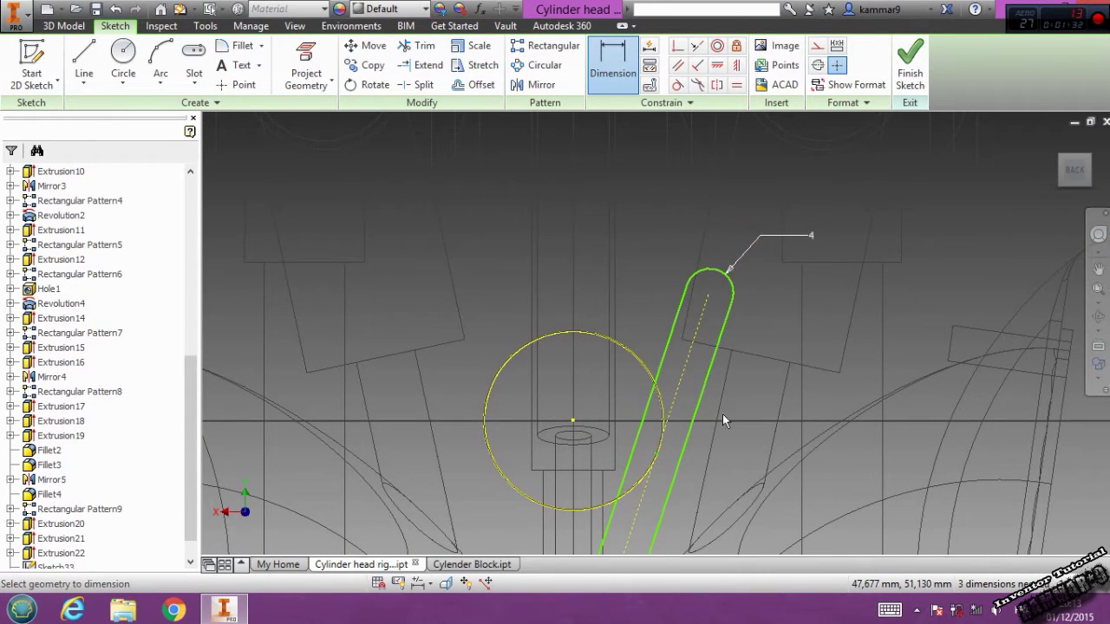
{"action": "middle_click_drag", "start_coordinate": [724, 421], "coordinate": [718, 296]}
{"action": "left_click", "coordinate": [672, 261]}
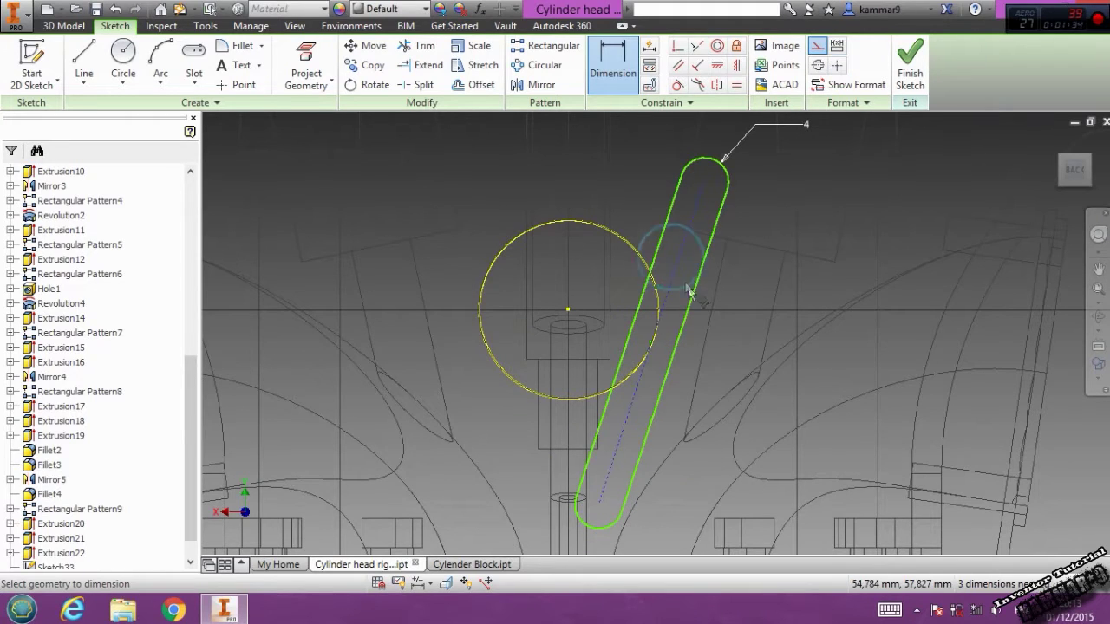
{"action": "left_click", "coordinate": [726, 318]}
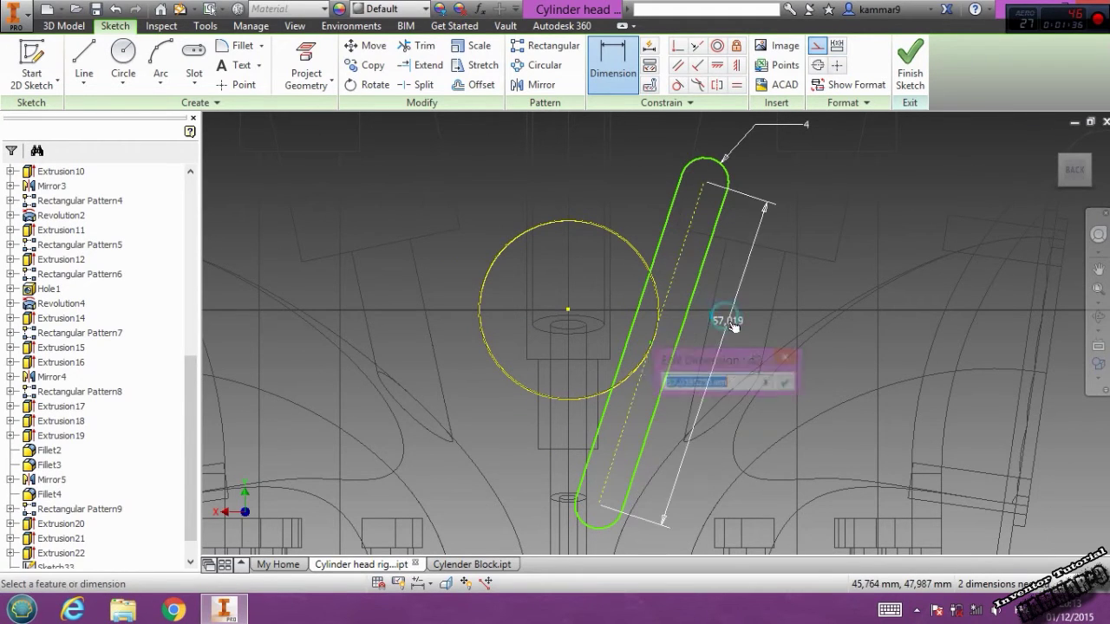
{"action": "type", "text": "28"}
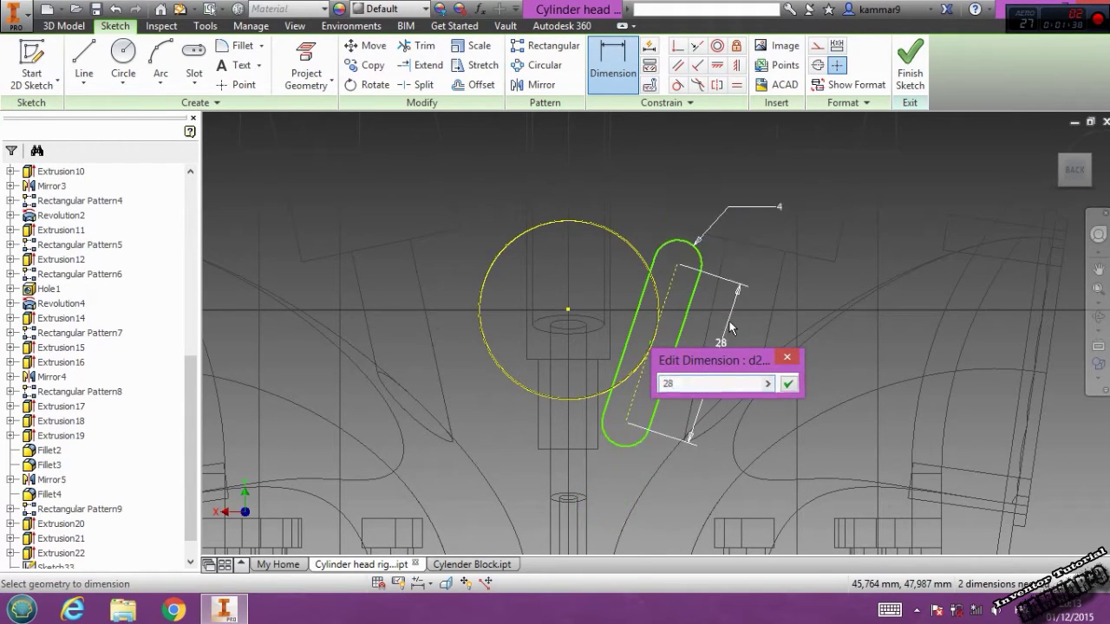
{"action": "key", "text": "Return"}
{"action": "middle_click_drag", "start_coordinate": [676, 403], "coordinate": [686, 340]}
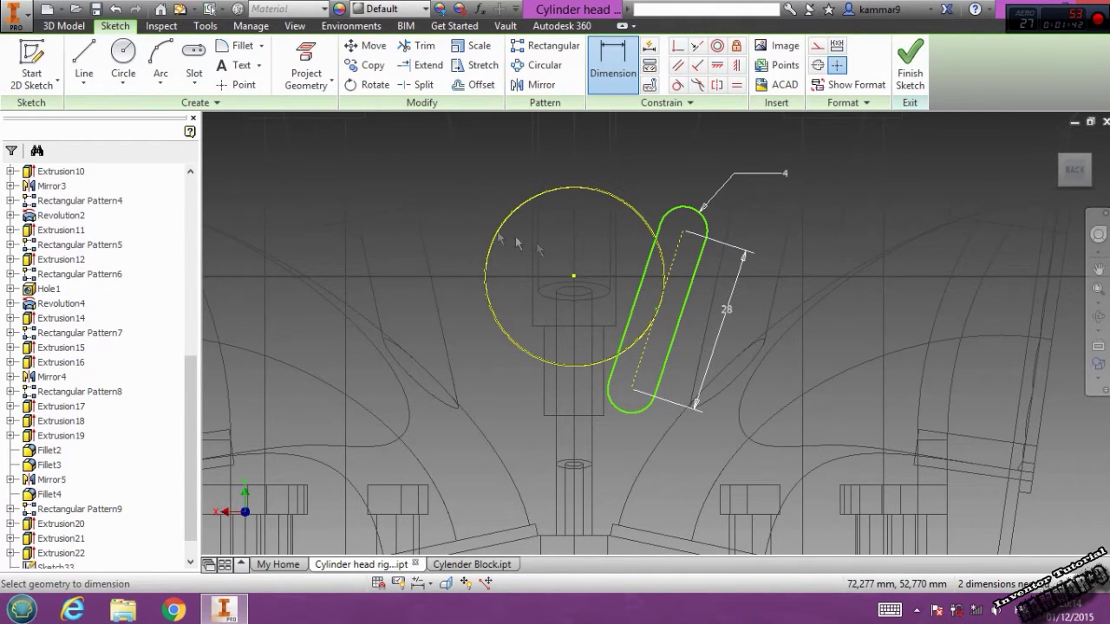
Draw a vertical line up from the circle's centre and angle the slot 15° from it
{"action": "key", "text": "l"}
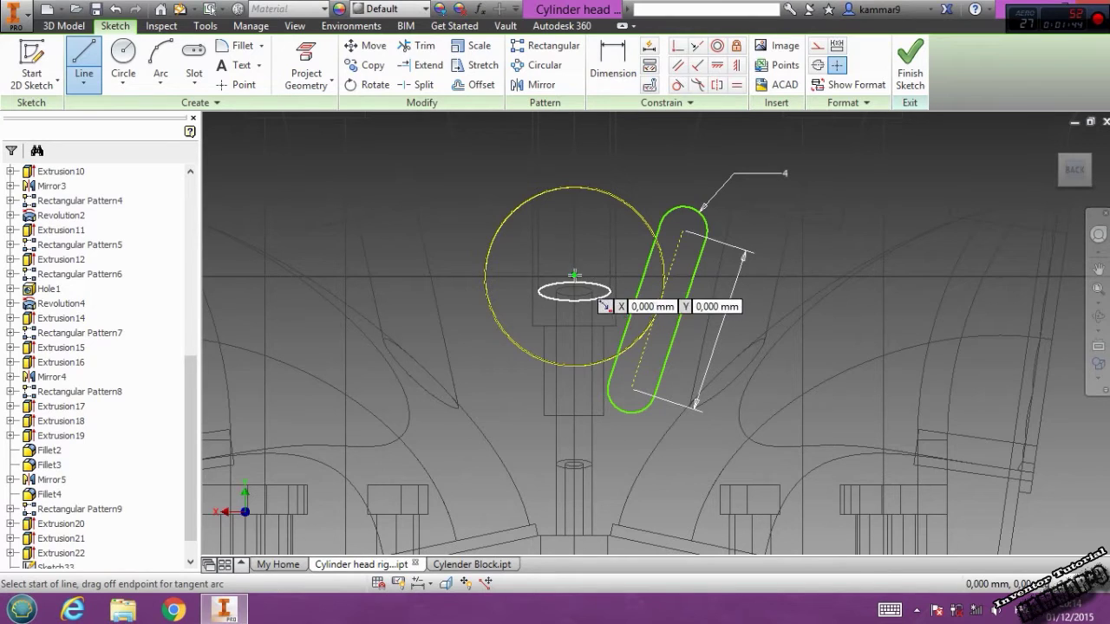
{"action": "left_click", "coordinate": [574, 275]}
{"action": "left_click", "coordinate": [575, 163]}
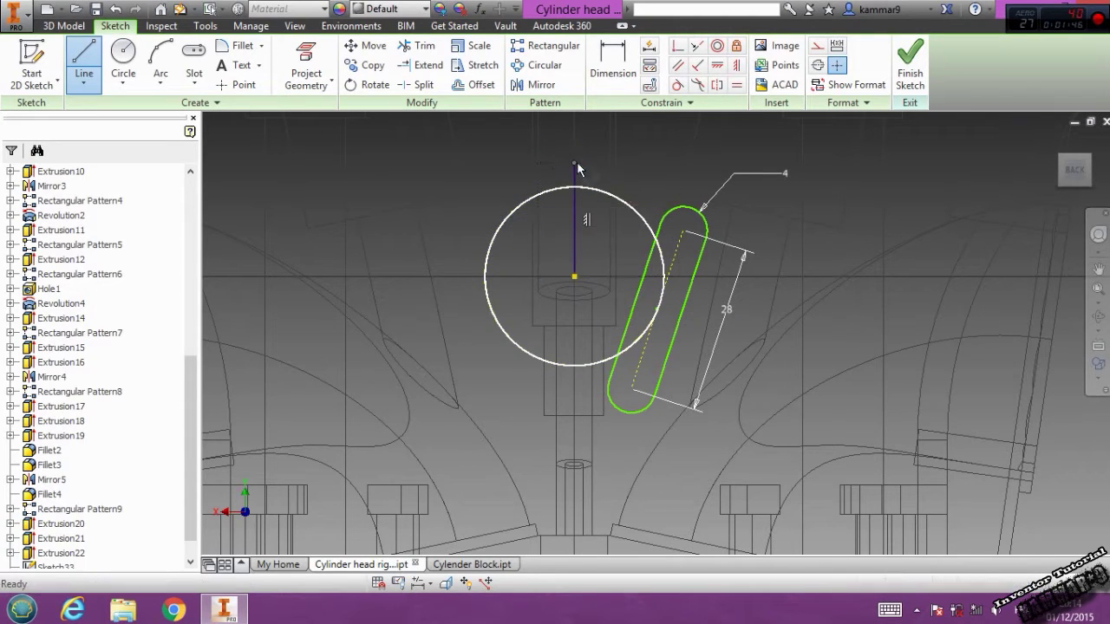
{"action": "key", "text": "Escape"}
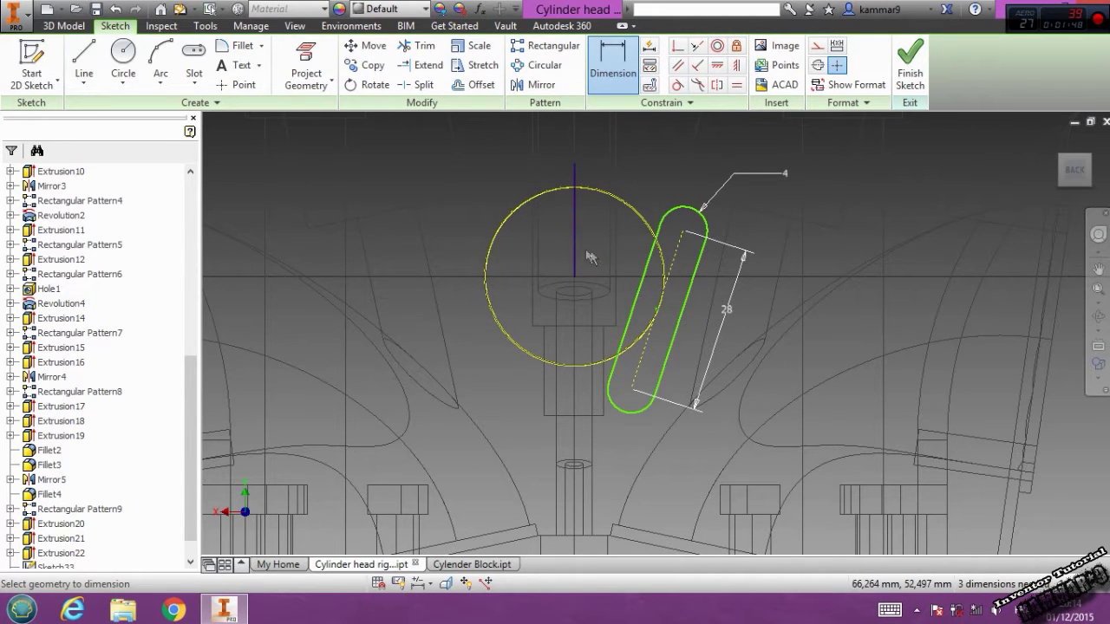
{"action": "left_click", "coordinate": [674, 255]}
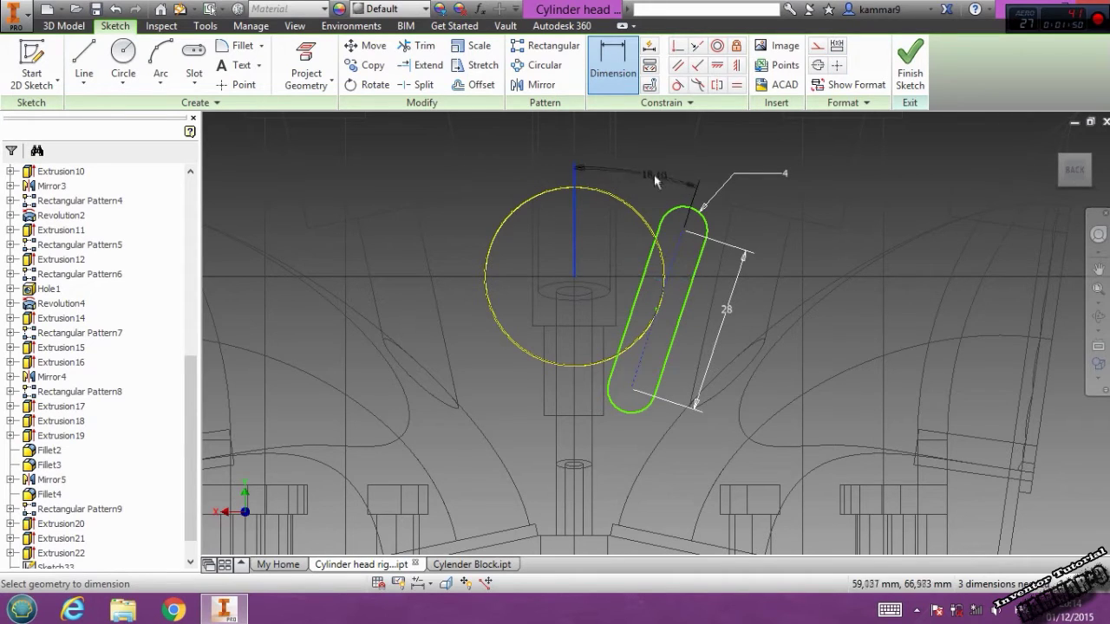
{"action": "left_click", "coordinate": [659, 177]}
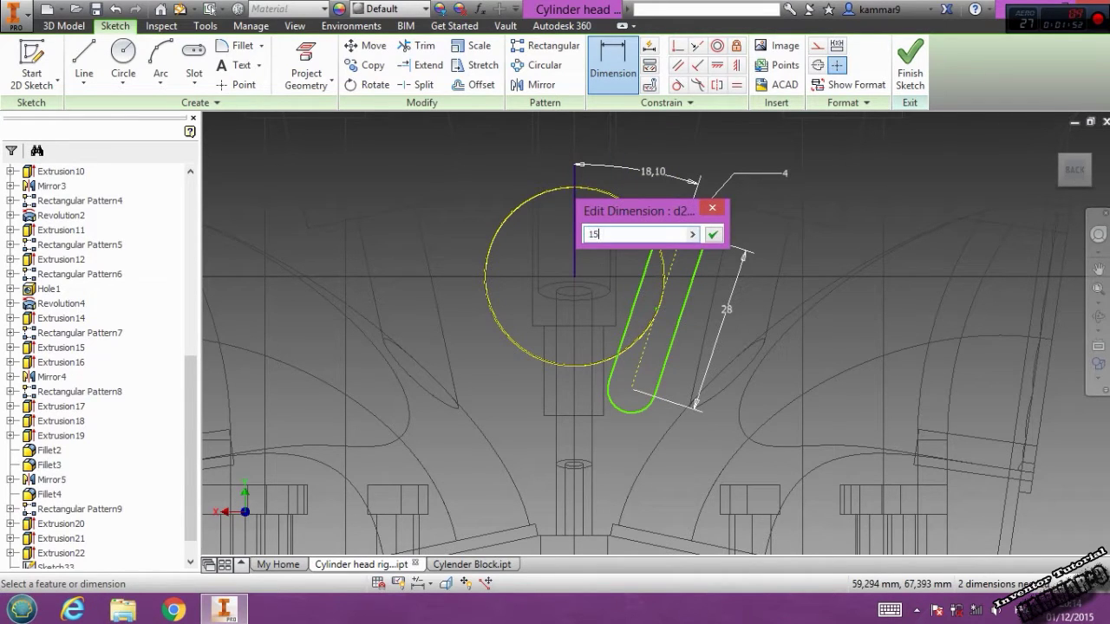
{"action": "key", "text": "Return"}
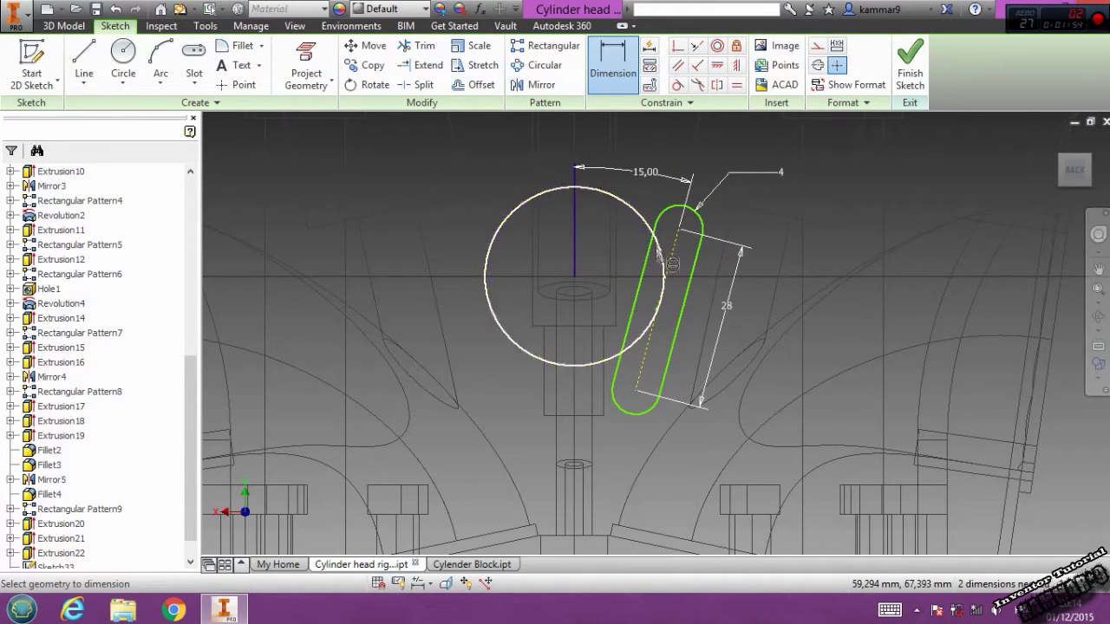
Dimension the slot's height above the part's bottom edge, entering 40
{"action": "middle_click_drag", "start_coordinate": [642, 379], "coordinate": [632, 329]}
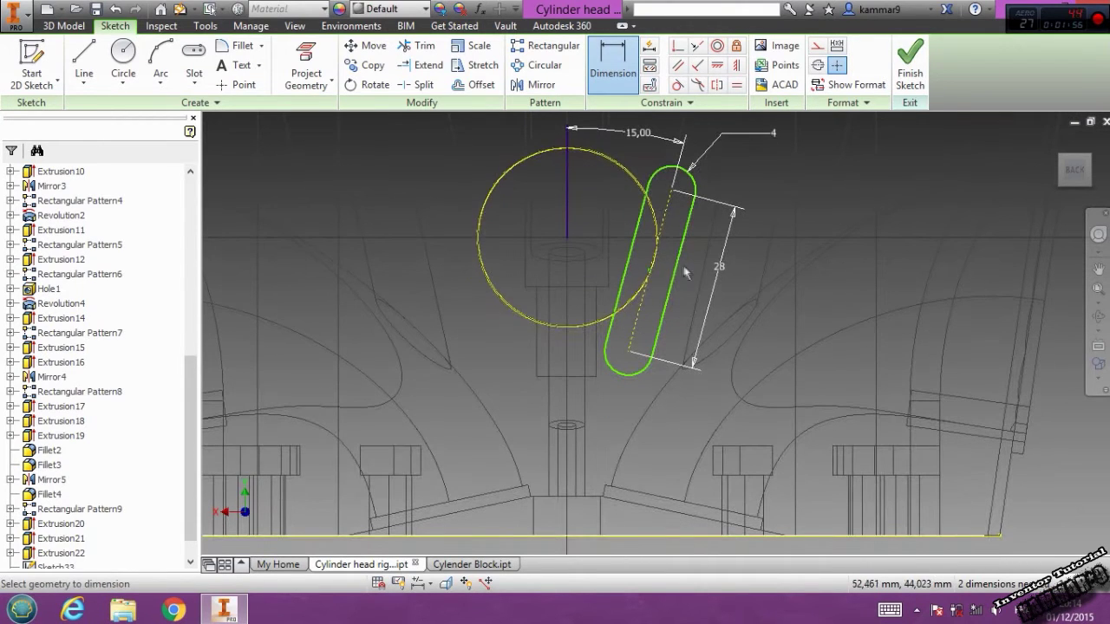
{"action": "middle_click_drag", "start_coordinate": [649, 275], "coordinate": [641, 168]}
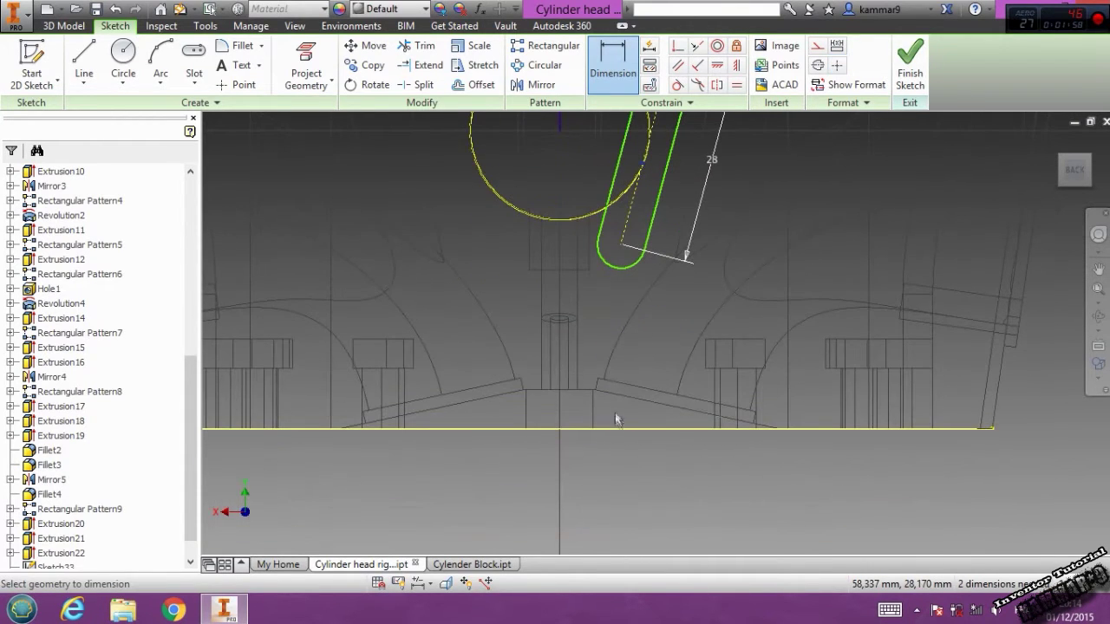
{"action": "left_click", "coordinate": [617, 429]}
{"action": "left_click", "coordinate": [803, 473]}
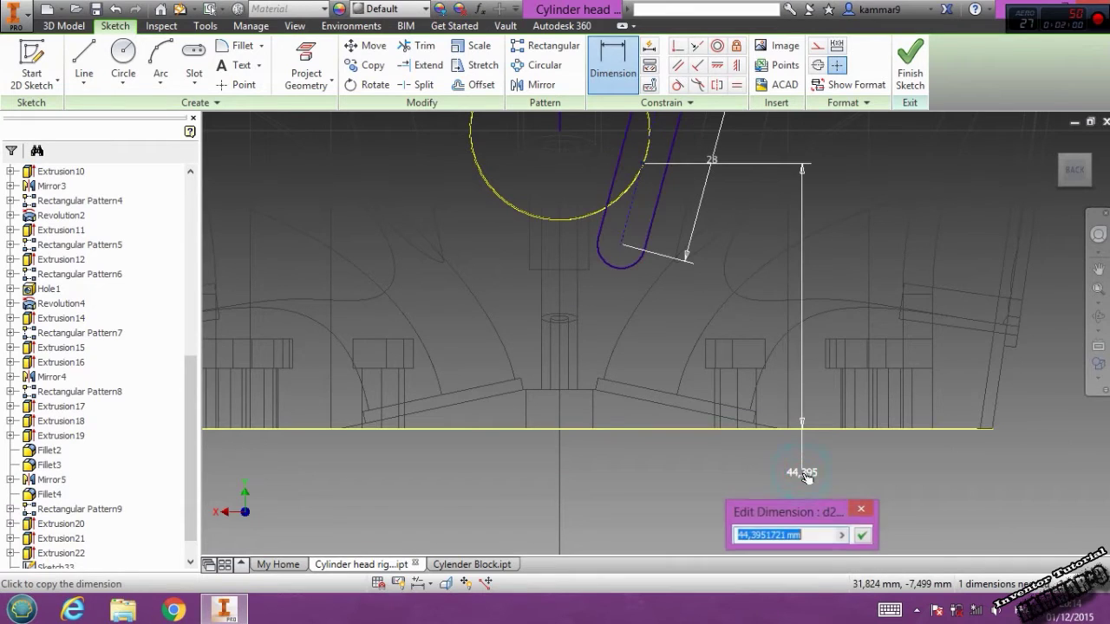
{"action": "type", "text": "40"}
{"action": "key", "text": "Return"}
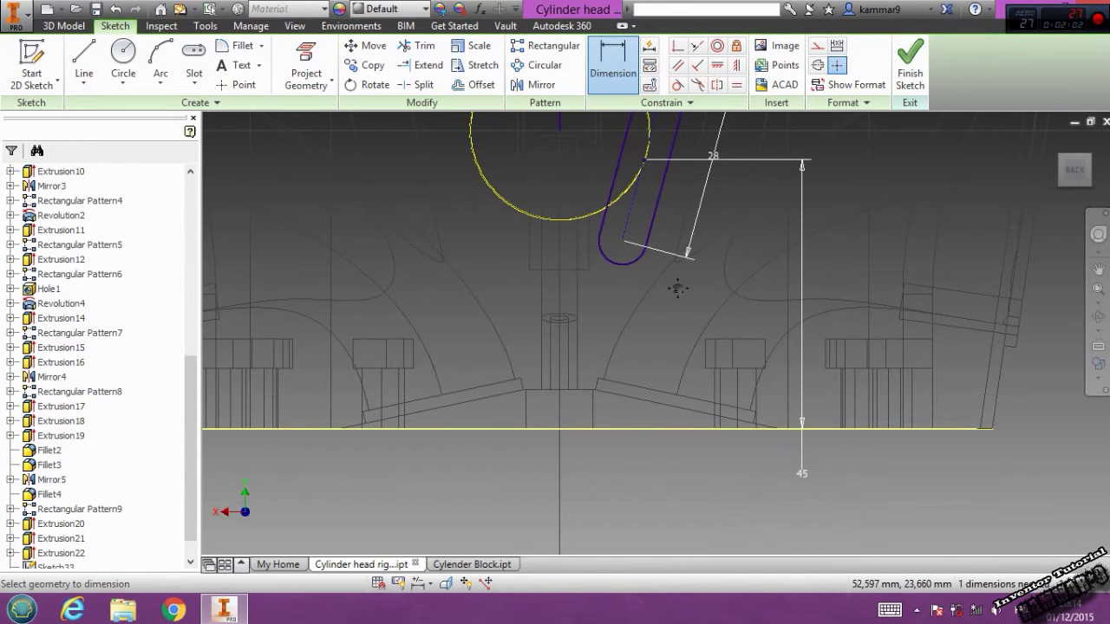
{"action": "middle_click_drag", "start_coordinate": [675, 286], "coordinate": [681, 484]}
{"action": "key", "text": "Escape"}
Convert the vertical line to construction geometry and window-select the slot outline
{"action": "left_click", "coordinate": [563, 284]}
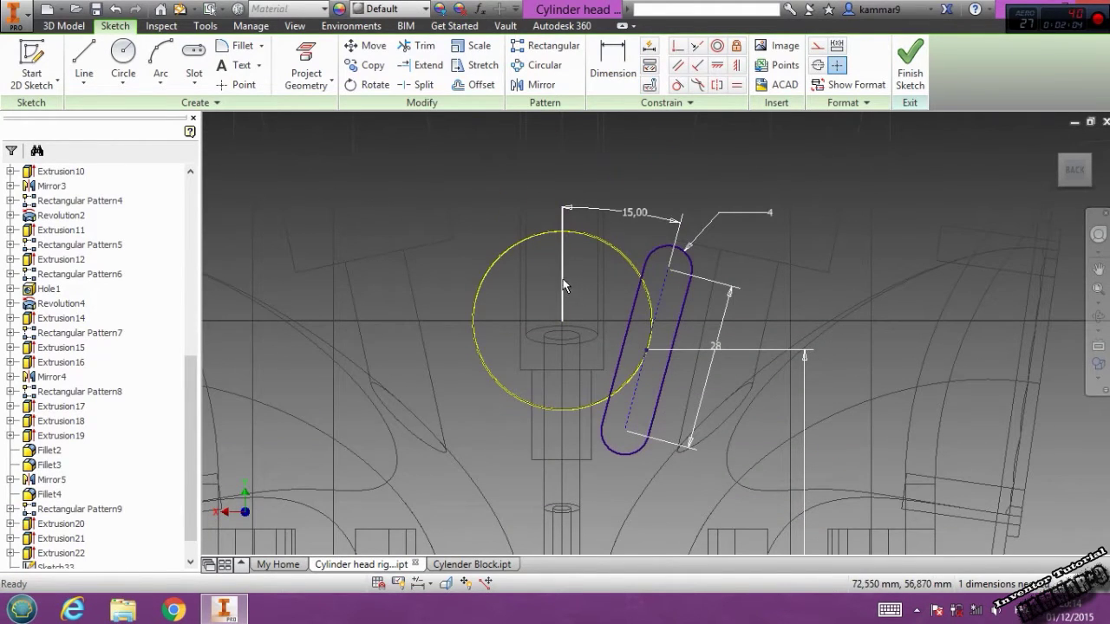
{"action": "left_click", "coordinate": [815, 46]}
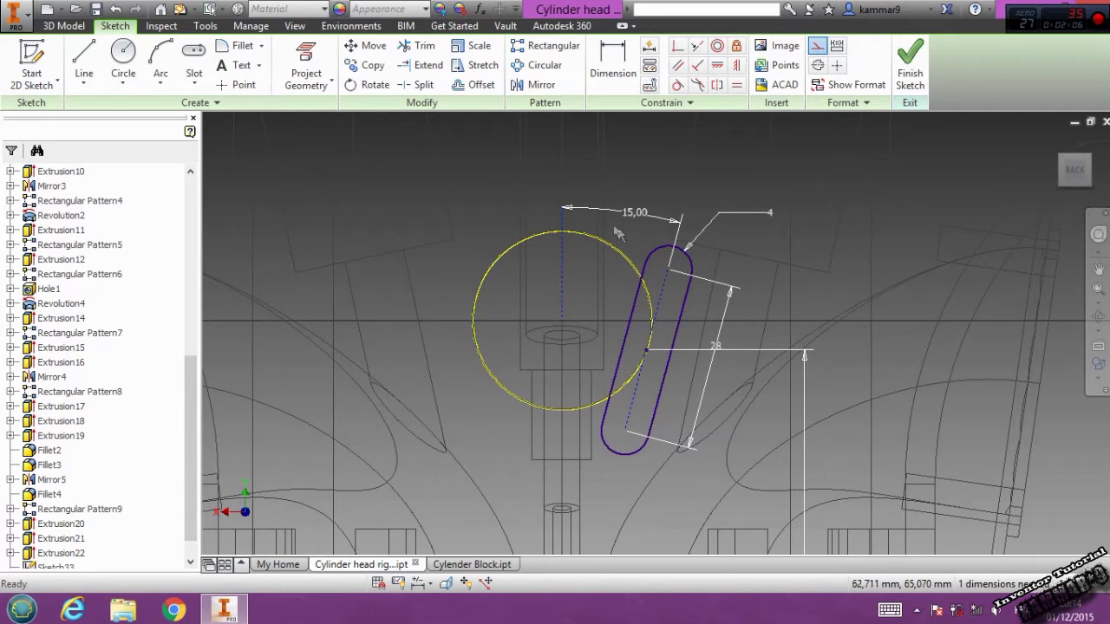
{"action": "left_click_drag", "start_coordinate": [591, 175], "coordinate": [724, 503]}
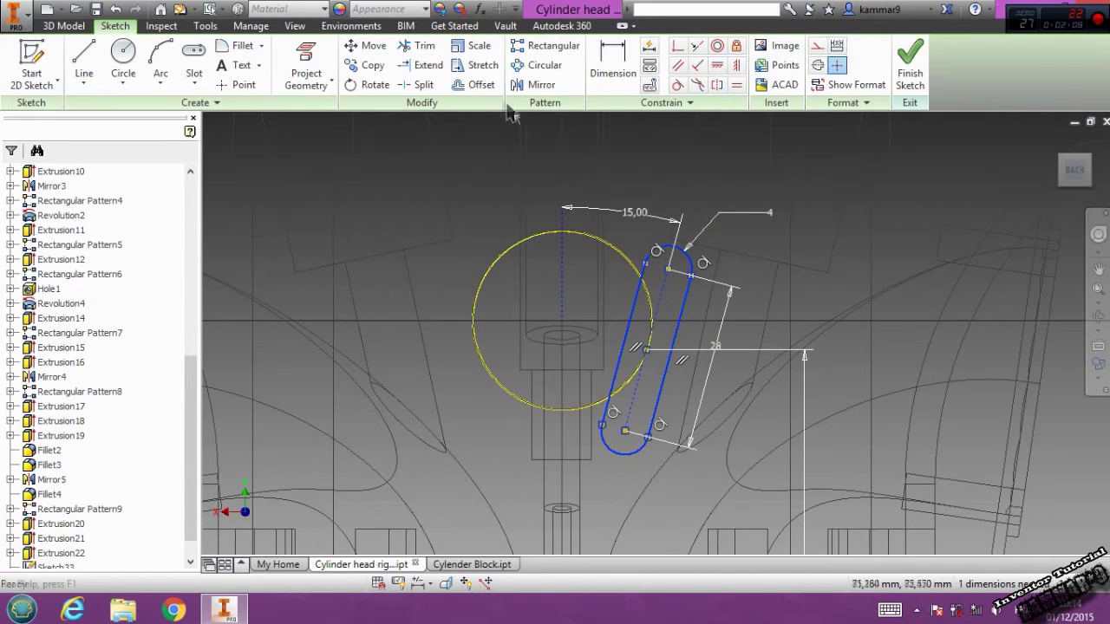
Mirror the slot across the vertical construction line to create a matching left-hand slot
{"action": "left_click", "coordinate": [539, 85]}
{"action": "left_click", "coordinate": [304, 156]}
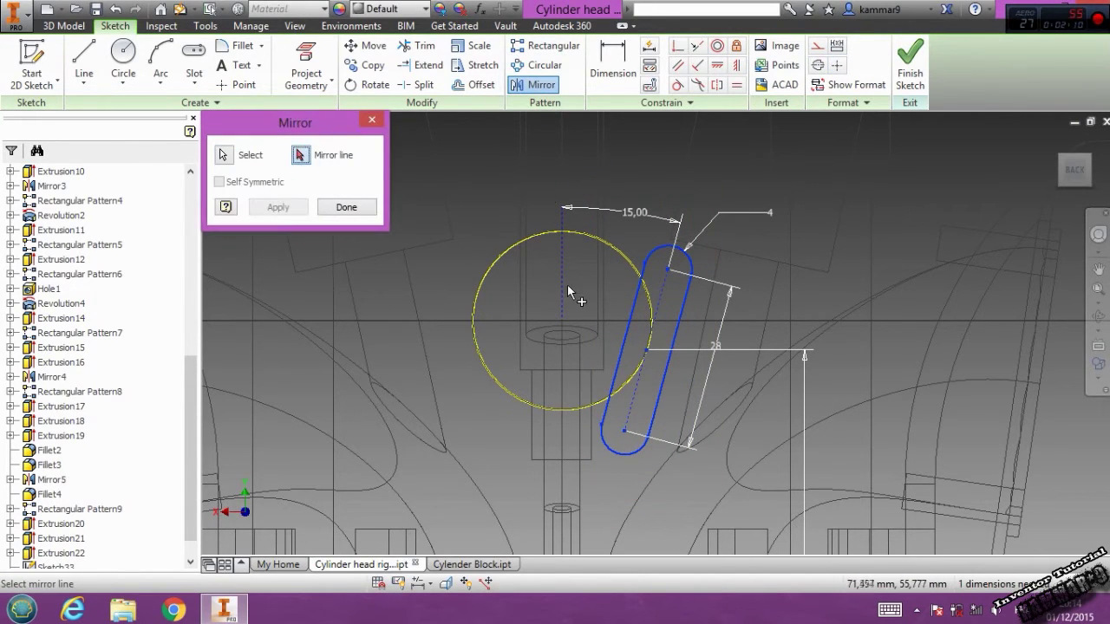
{"action": "left_click", "coordinate": [563, 282]}
{"action": "left_click", "coordinate": [277, 206]}
{"action": "left_click", "coordinate": [346, 208]}
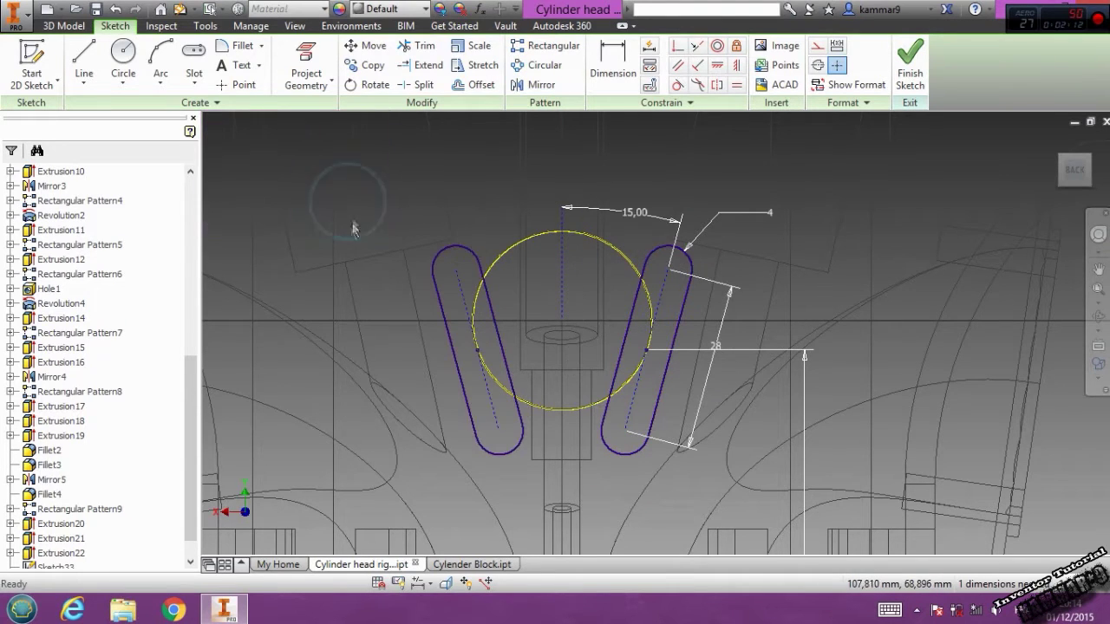
{"action": "scroll", "coordinate": [510, 462], "scroll_direction": "down", "scroll_amount": 3}
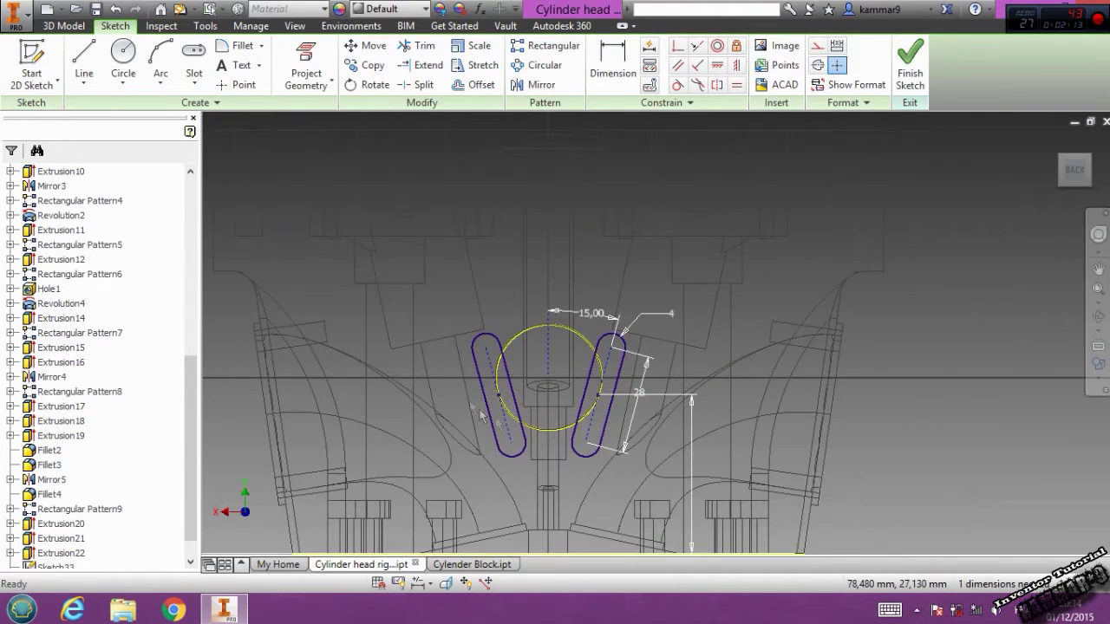
{"action": "left_click", "coordinate": [64, 25]}
Extrude-cut both slot profiles with a distance of 571
{"action": "left_click", "coordinate": [87, 59]}
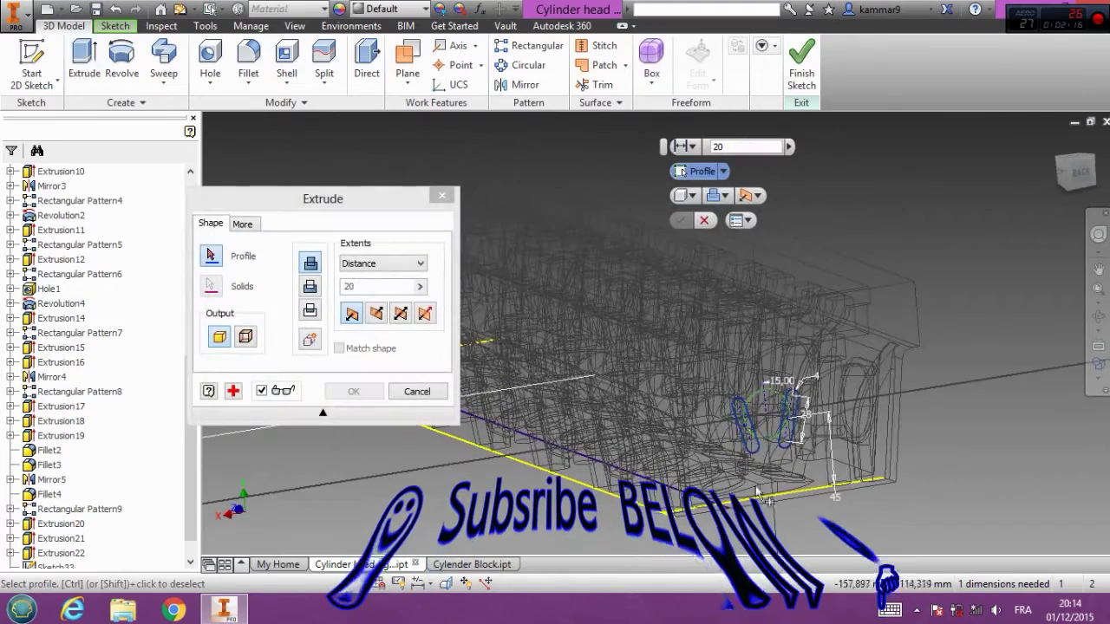
{"action": "left_click", "coordinate": [741, 440]}
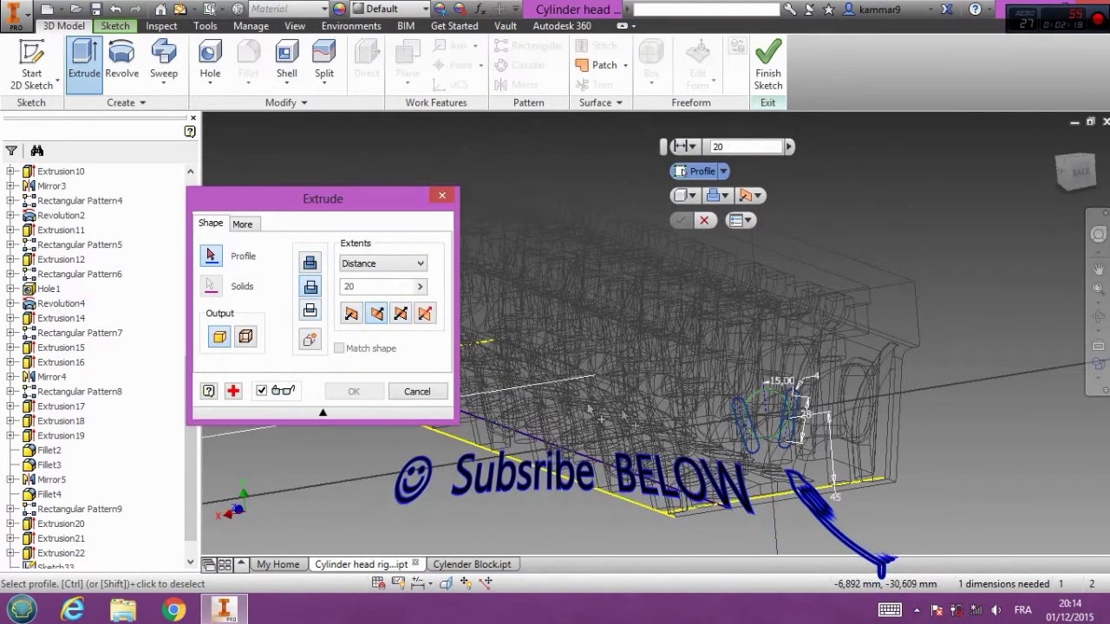
{"action": "left_click", "coordinate": [741, 440]}
{"action": "left_click", "coordinate": [789, 418]}
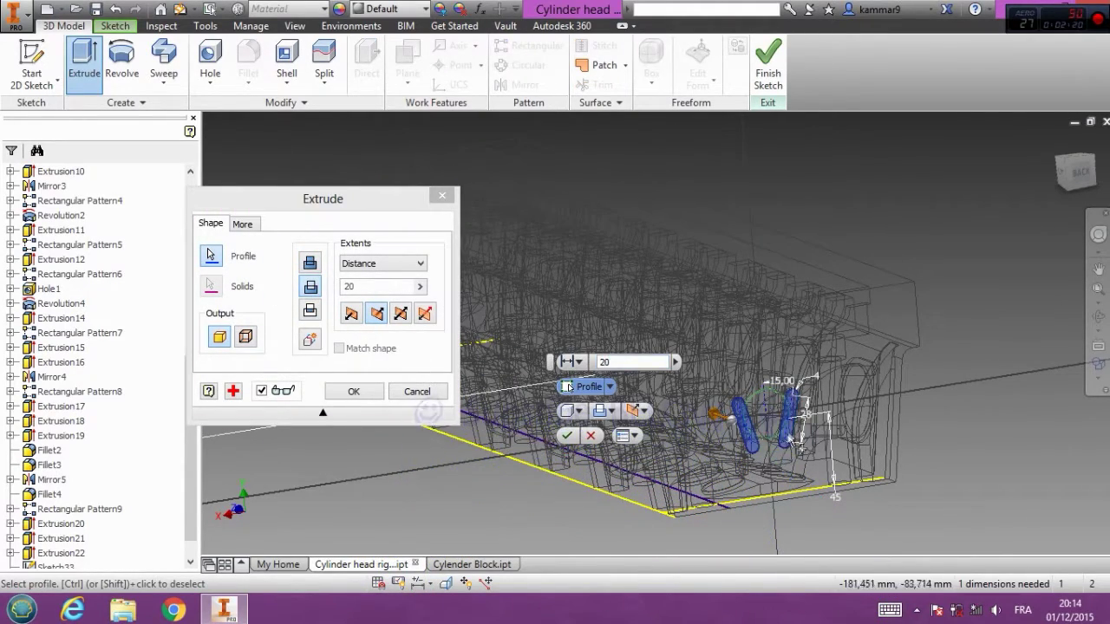
{"action": "left_click", "coordinate": [588, 362]}
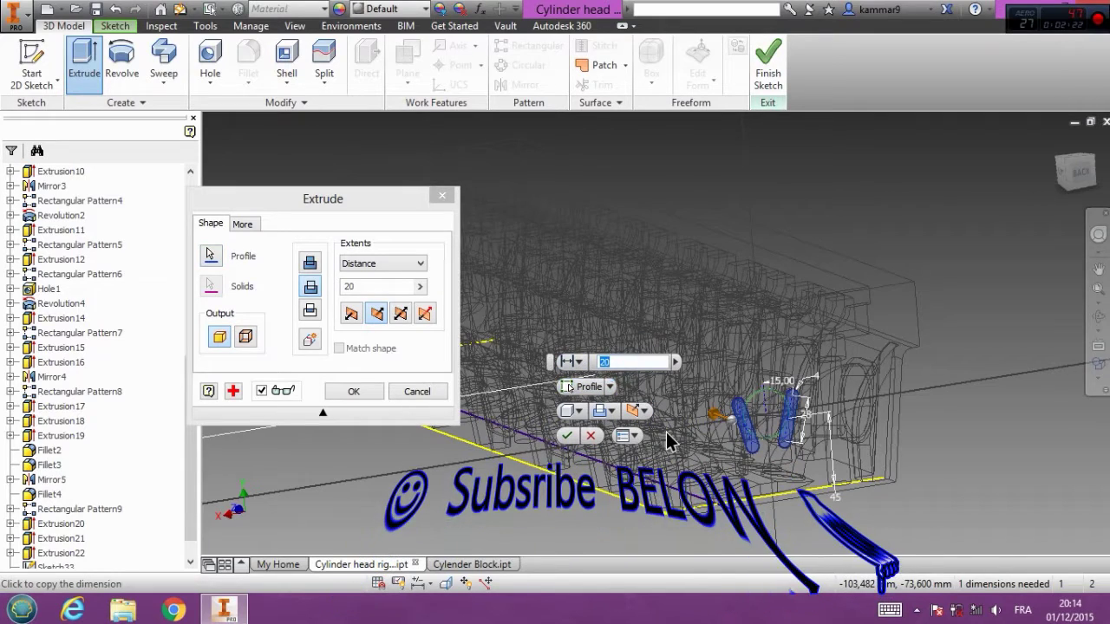
{"action": "type", "text": "5"}
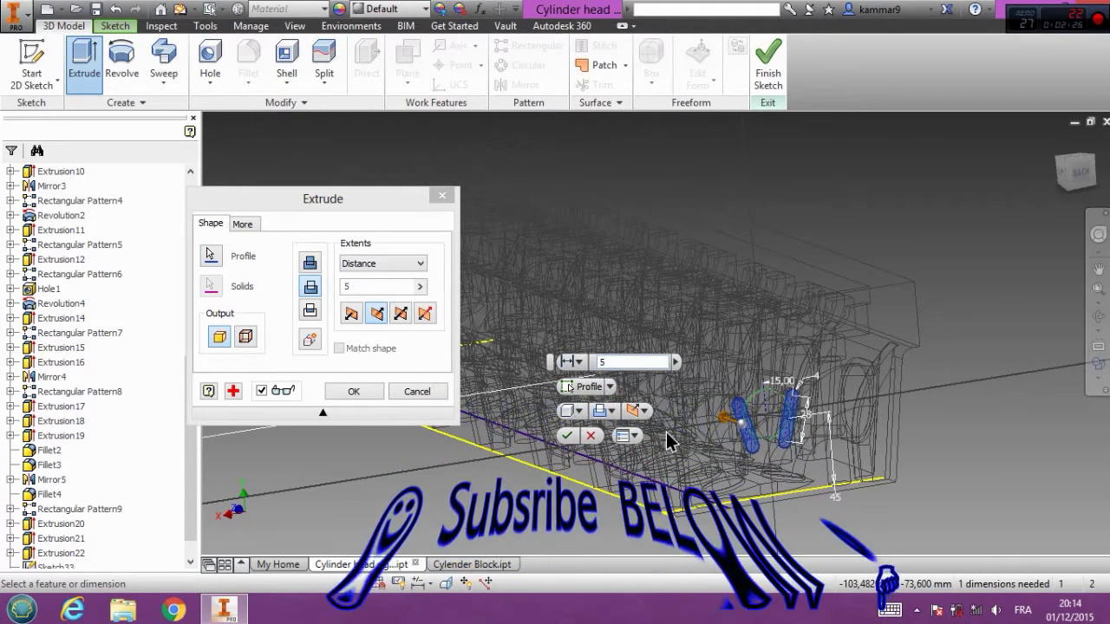
{"action": "type", "text": "71"}
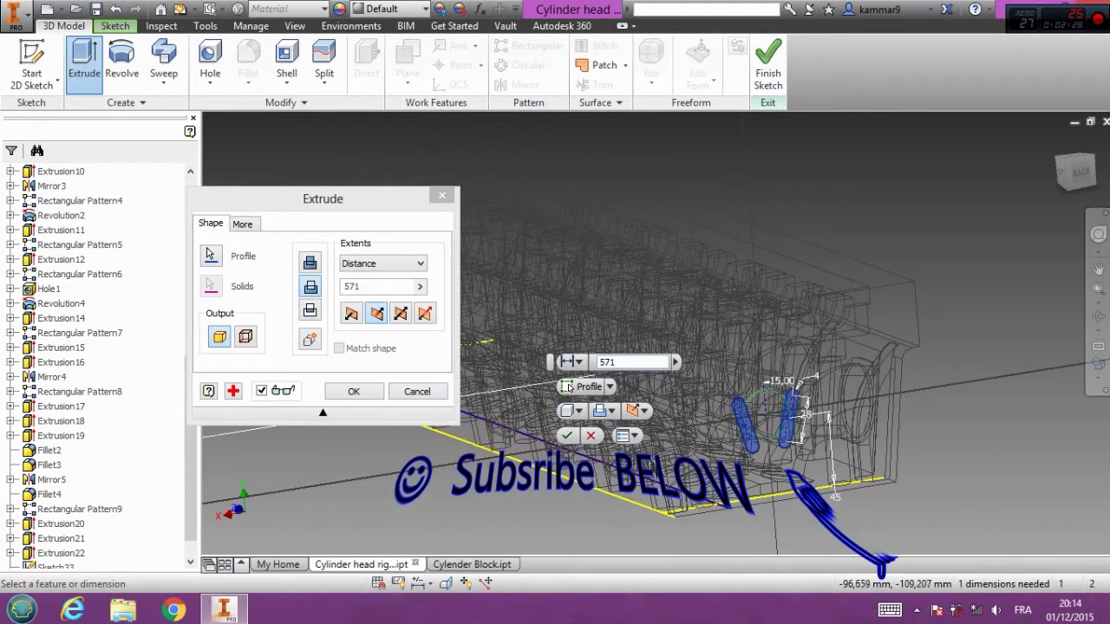
{"action": "left_click", "coordinate": [367, 390]}
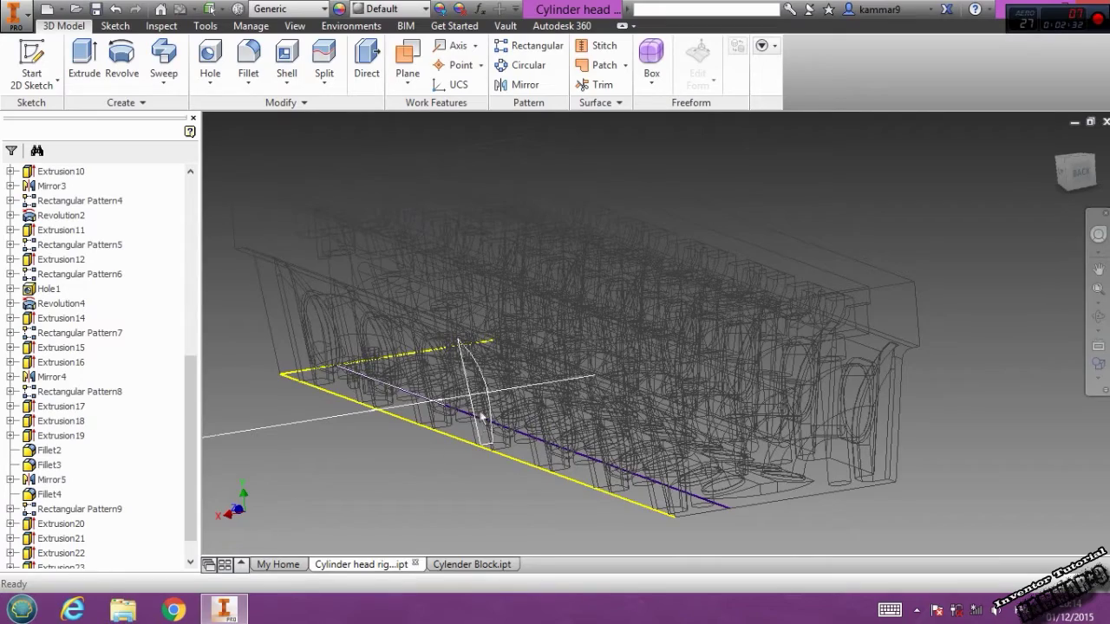
Orbit the model and change its visual style from wireframe to plain Shaded
{"action": "left_click", "coordinate": [1099, 362]}
{"action": "left_click_drag", "start_coordinate": [781, 412], "coordinate": [595, 331]}
{"action": "left_click", "coordinate": [1095, 387]}
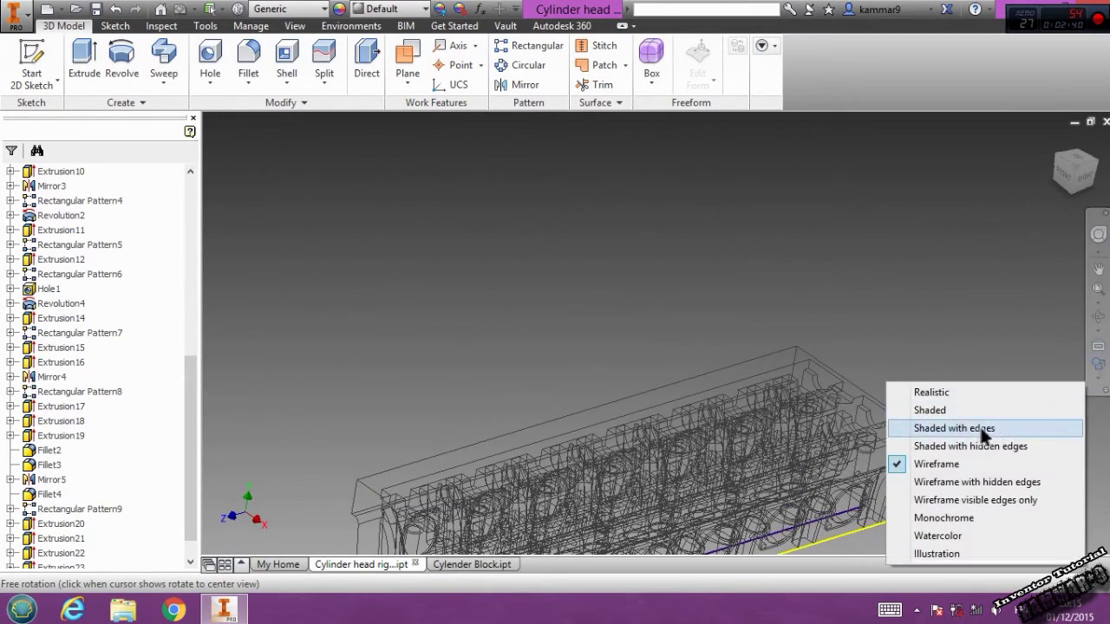
{"action": "left_click", "coordinate": [937, 446]}
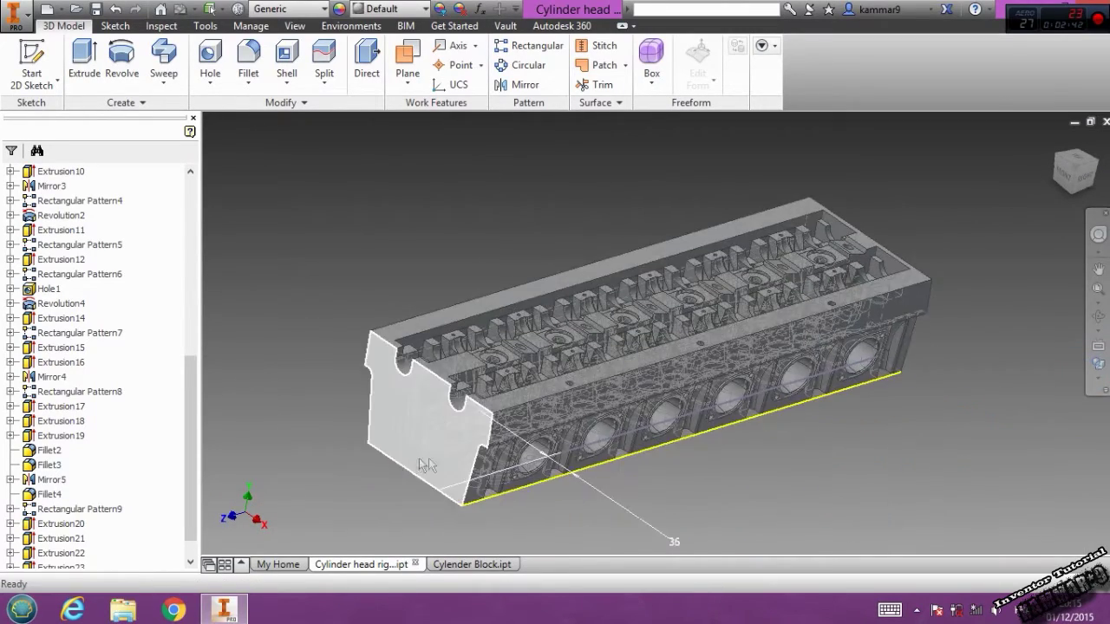
{"action": "scroll", "coordinate": [399, 446], "scroll_direction": "up", "scroll_amount": 3}
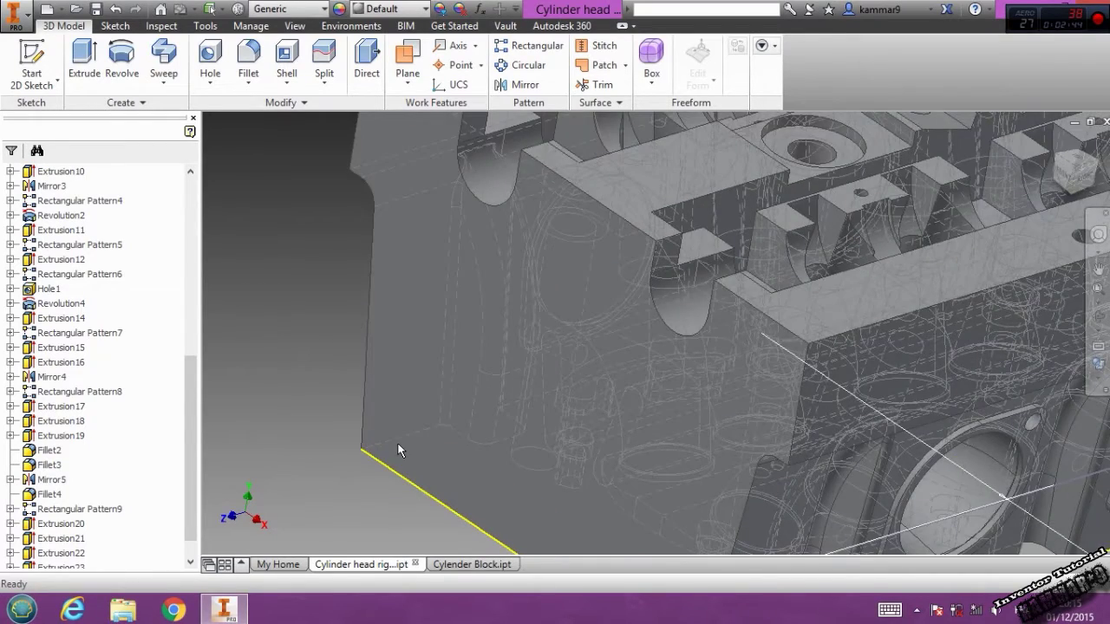
{"action": "left_click", "coordinate": [1096, 369]}
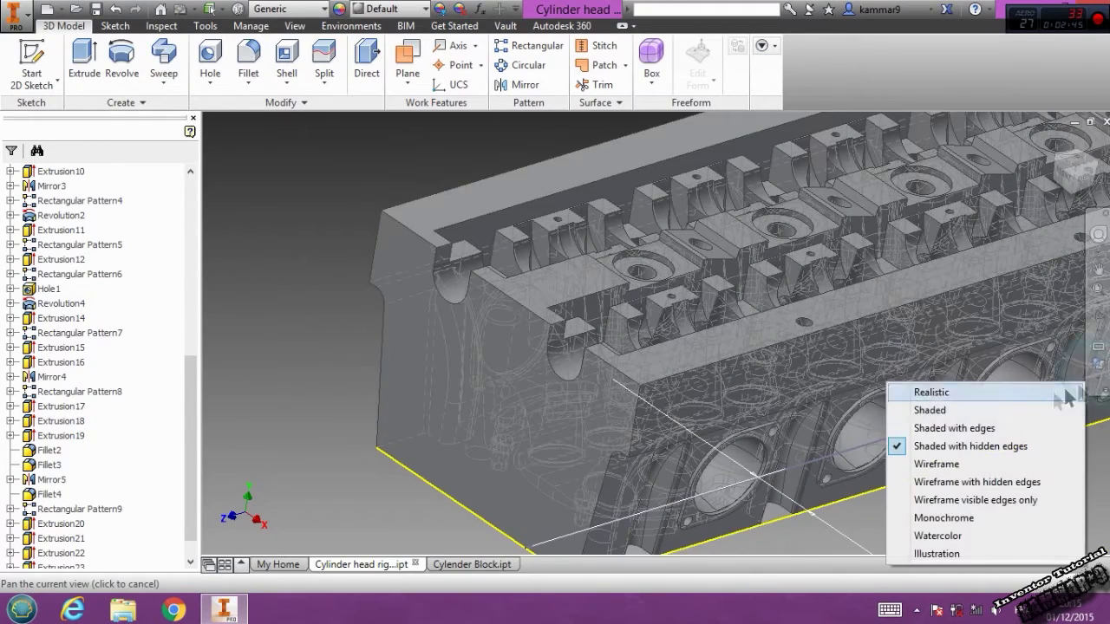
{"action": "left_click", "coordinate": [956, 425]}
{"action": "left_click", "coordinate": [504, 417]}
View the head from the right side and try placing a work plane on the end face
{"action": "left_click", "coordinate": [406, 81]}
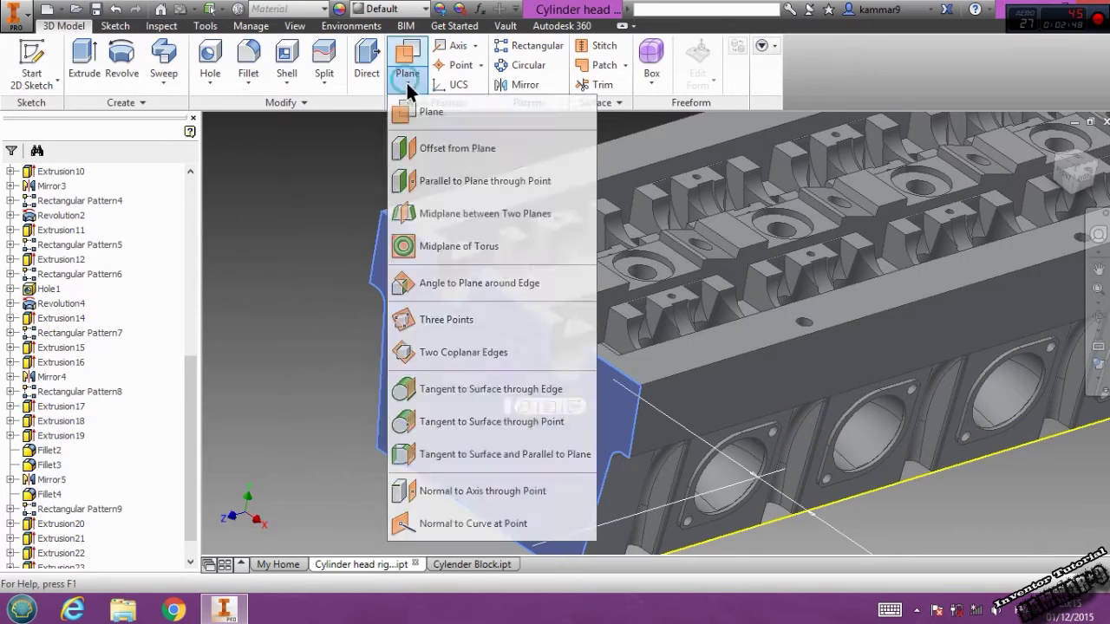
{"action": "left_click", "coordinate": [409, 112]}
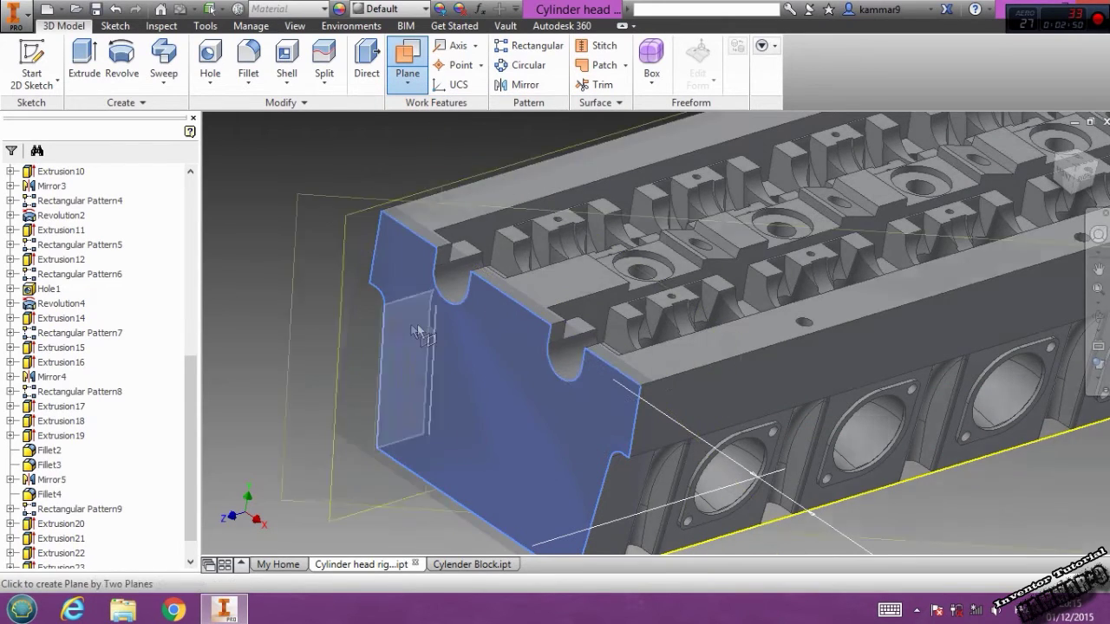
{"action": "left_click", "coordinate": [1086, 176]}
{"action": "scroll", "coordinate": [534, 302], "scroll_direction": "down", "scroll_amount": 8}
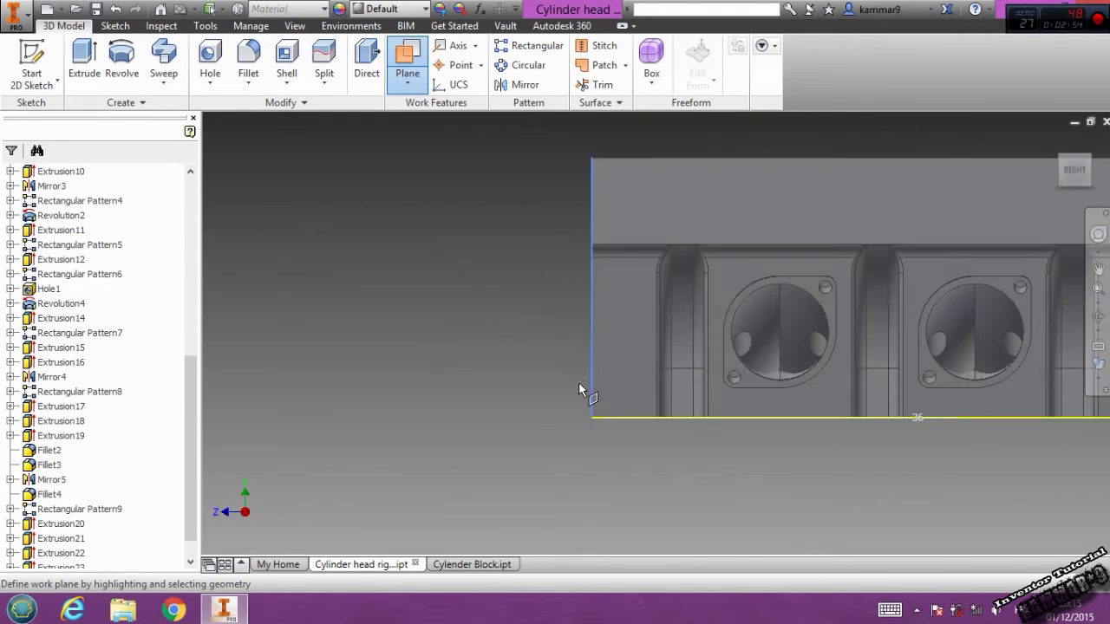
{"action": "middle_click_drag", "start_coordinate": [570, 335], "coordinate": [576, 364], "text": "shift"}
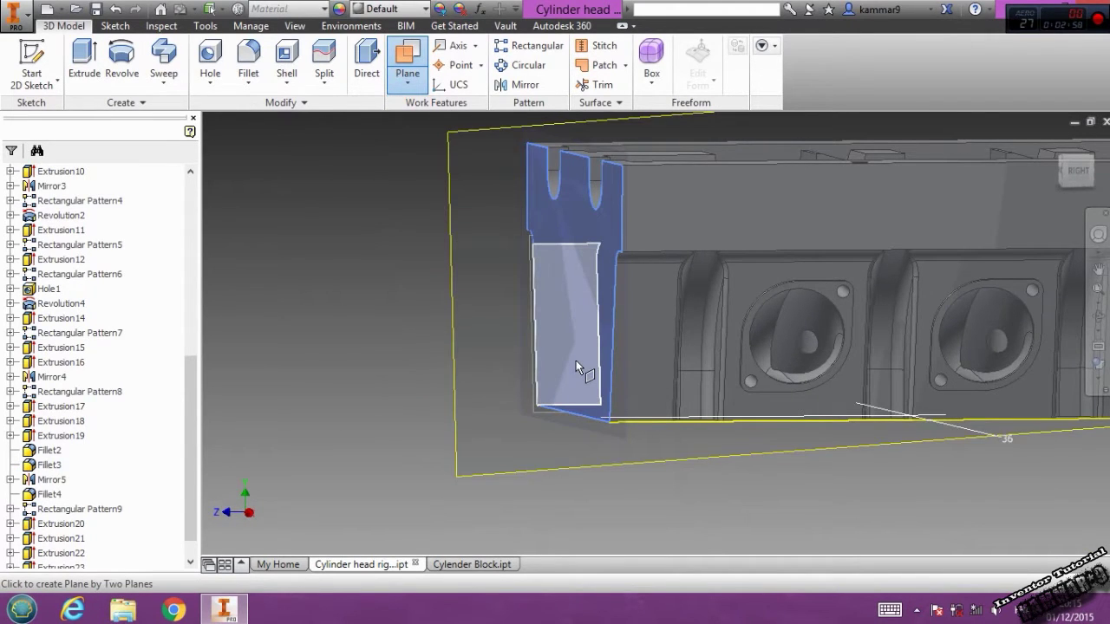
{"action": "left_click", "coordinate": [578, 368]}
{"action": "middle_click_drag", "start_coordinate": [441, 374], "coordinate": [488, 382], "text": "shift"}
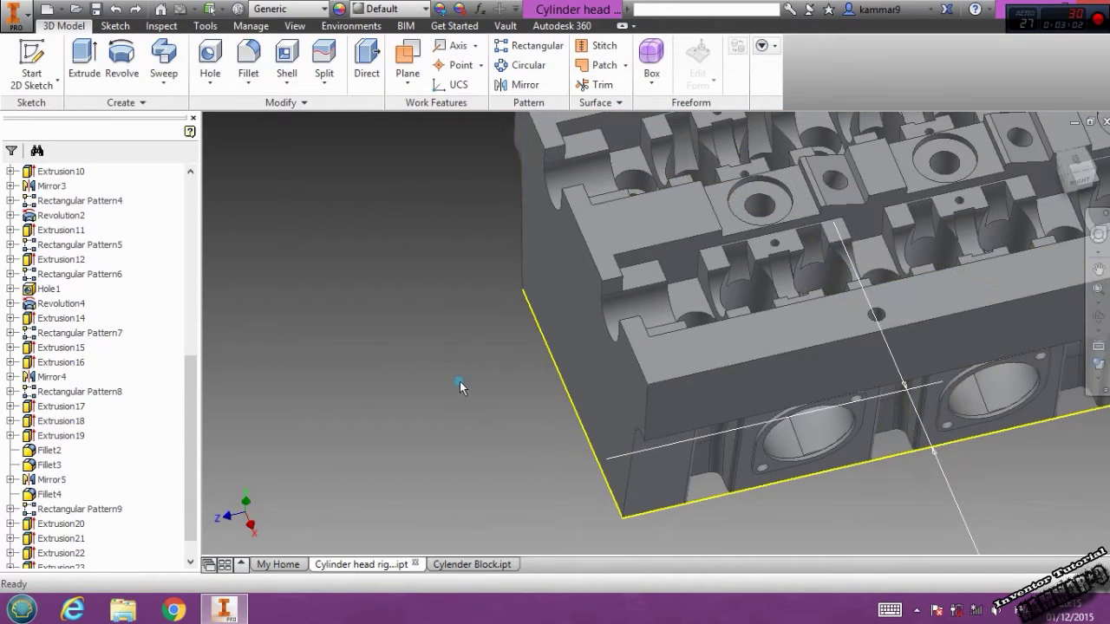
Create a work plane offset 87 mm from the cylinder head's end face
{"action": "left_click", "coordinate": [407, 83]}
{"action": "left_click", "coordinate": [420, 144]}
{"action": "left_click", "coordinate": [555, 312]}
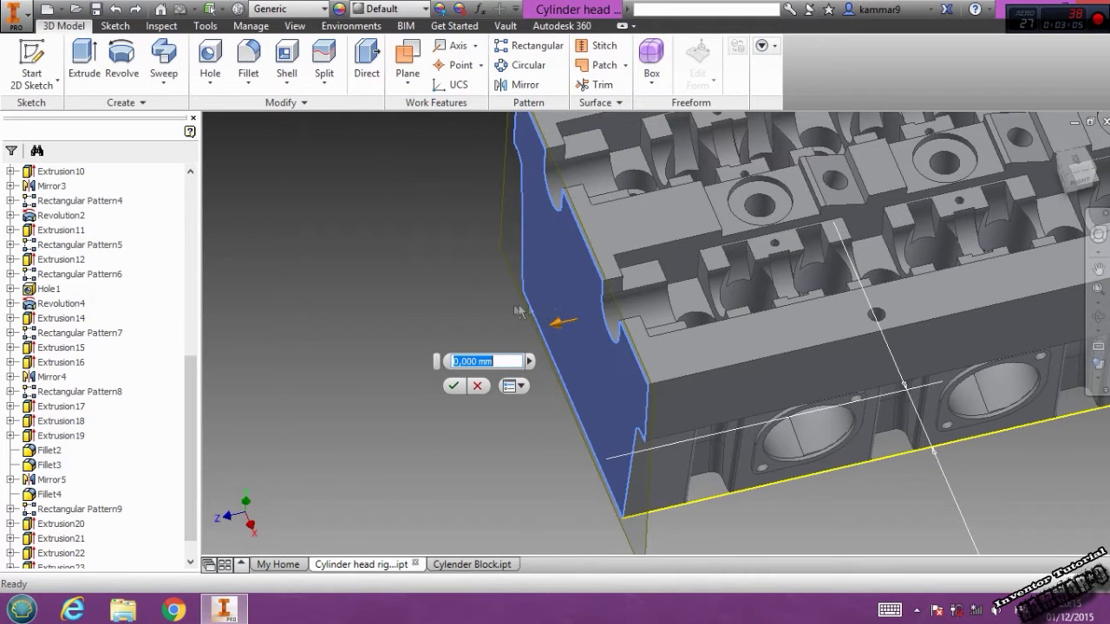
{"action": "left_click", "coordinate": [1077, 178]}
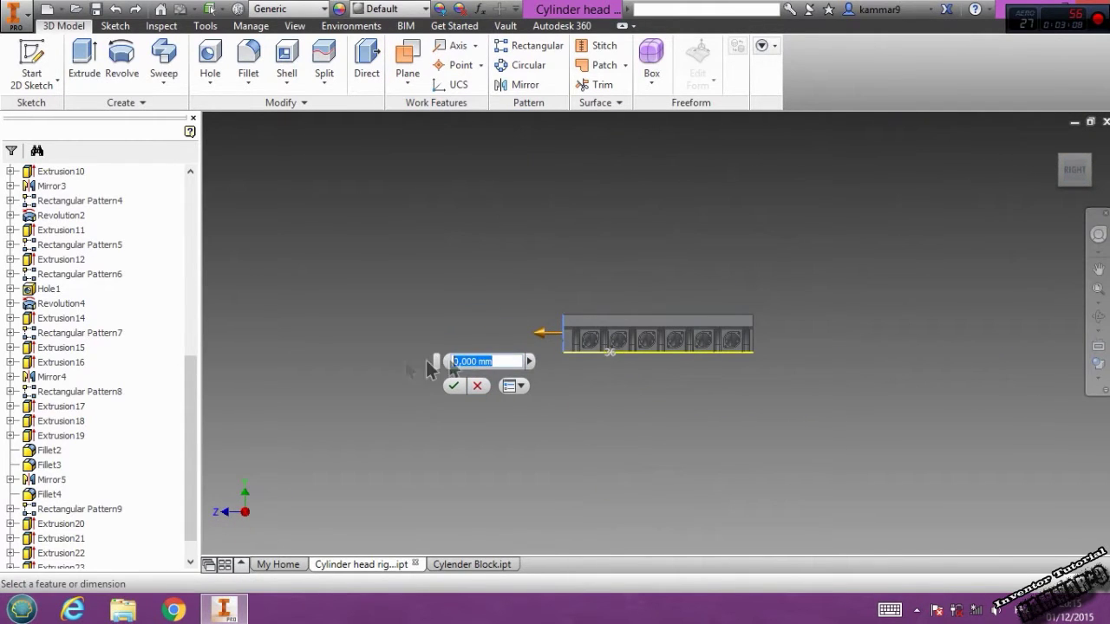
{"action": "scroll", "coordinate": [586, 365], "scroll_direction": "down", "scroll_amount": 5}
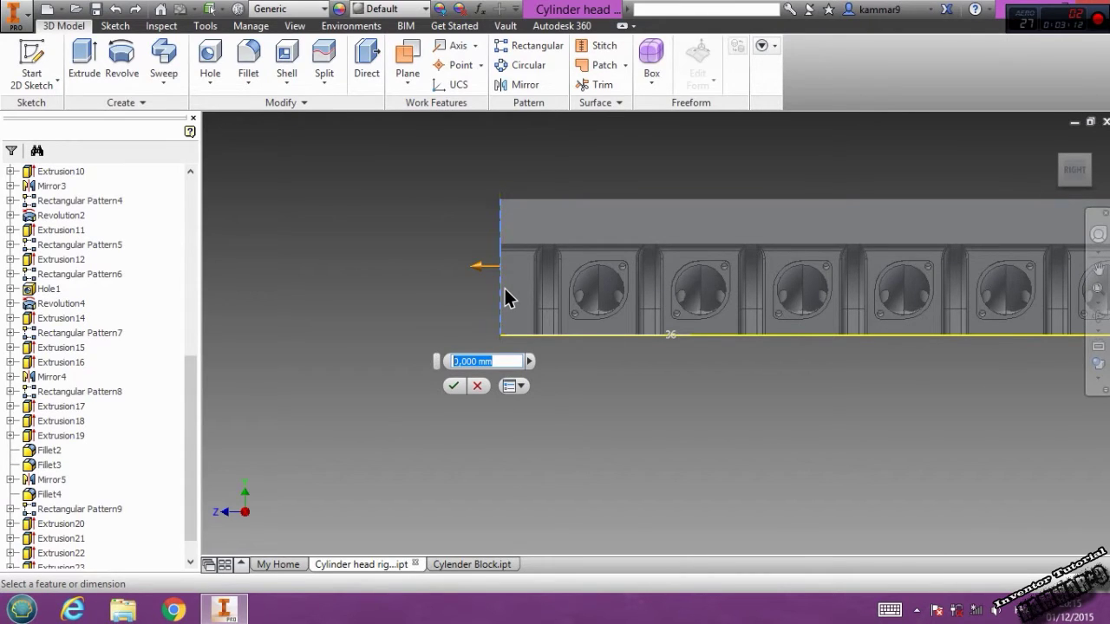
{"action": "type", "text": "87"}
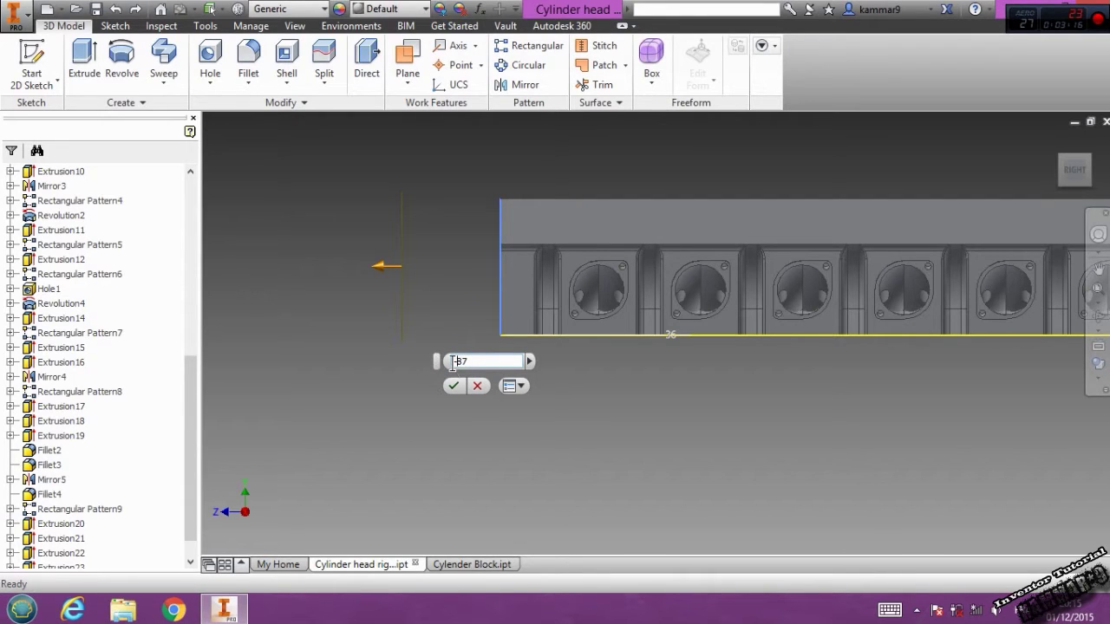
{"action": "scroll", "coordinate": [597, 285], "scroll_direction": "up", "scroll_amount": 5}
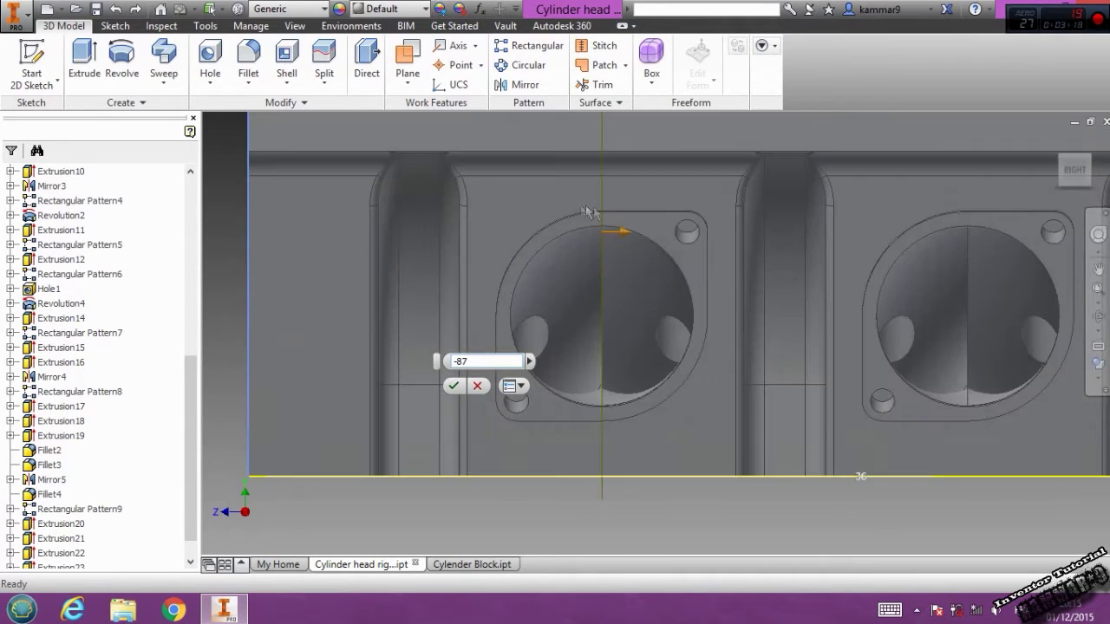
{"action": "left_click", "coordinate": [455, 385]}
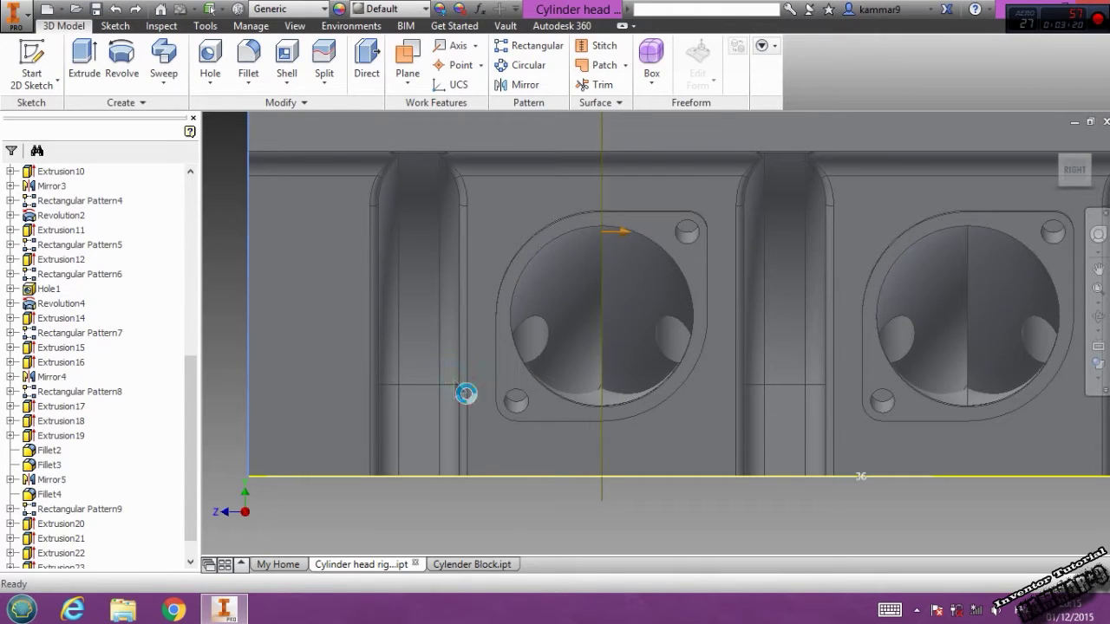
{"action": "scroll", "coordinate": [495, 389], "scroll_direction": "down", "scroll_amount": 5}
{"action": "key", "text": "F2"}
{"action": "left_click_drag", "start_coordinate": [559, 401], "coordinate": [577, 163]}
{"action": "key", "text": "F4"}
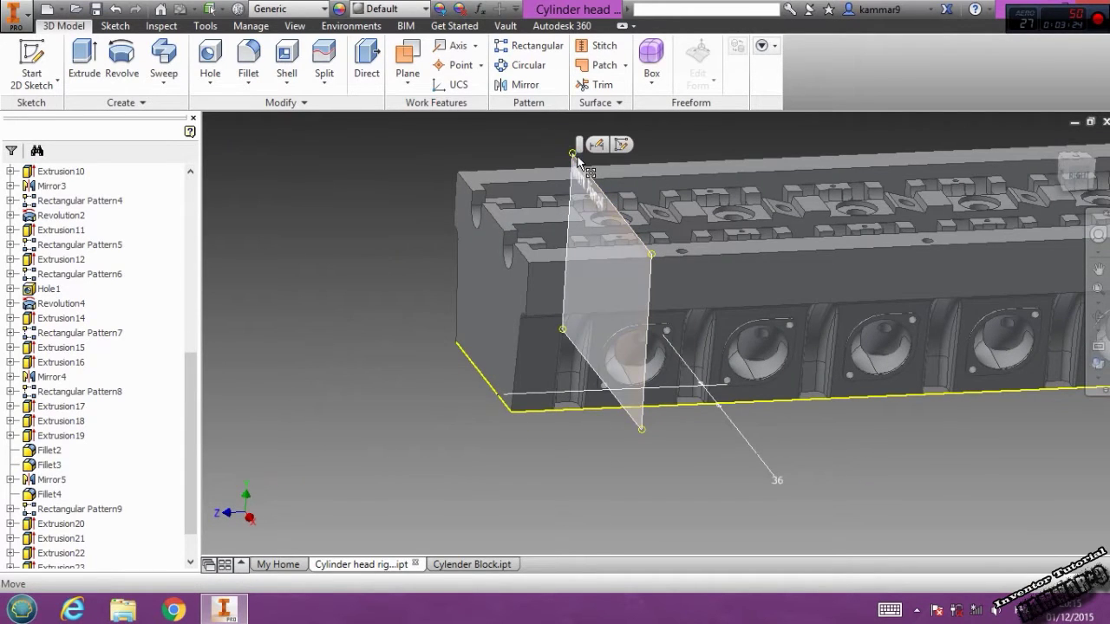
Open a 2D sketch on the offset work plane and switch the model to Wireframe
{"action": "left_click", "coordinate": [578, 161]}
{"action": "left_click", "coordinate": [621, 145]}
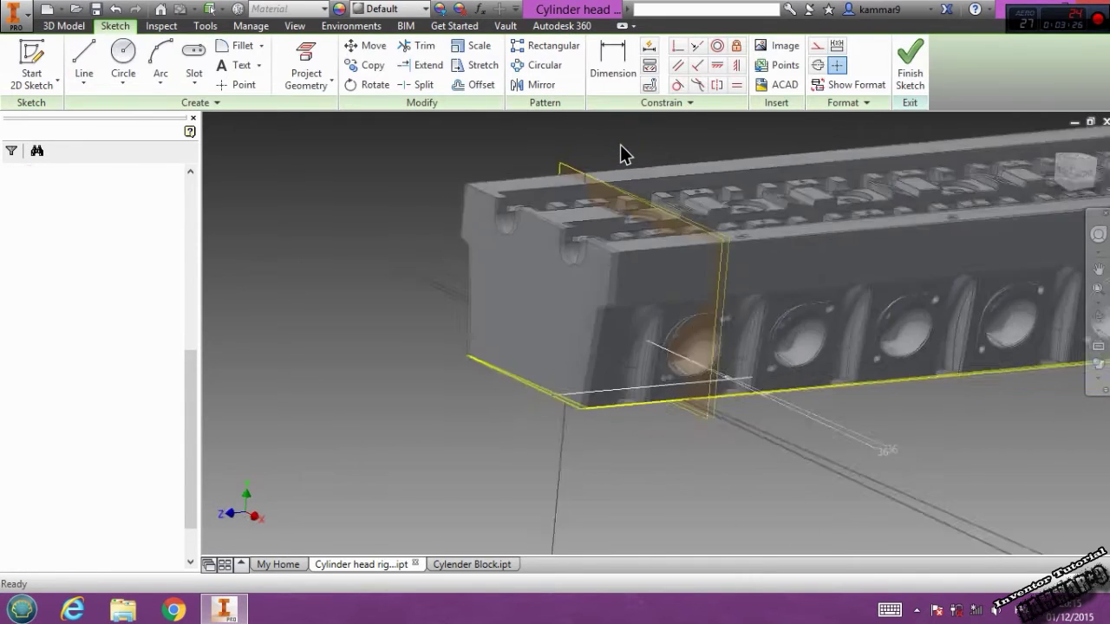
{"action": "left_click", "coordinate": [1104, 387]}
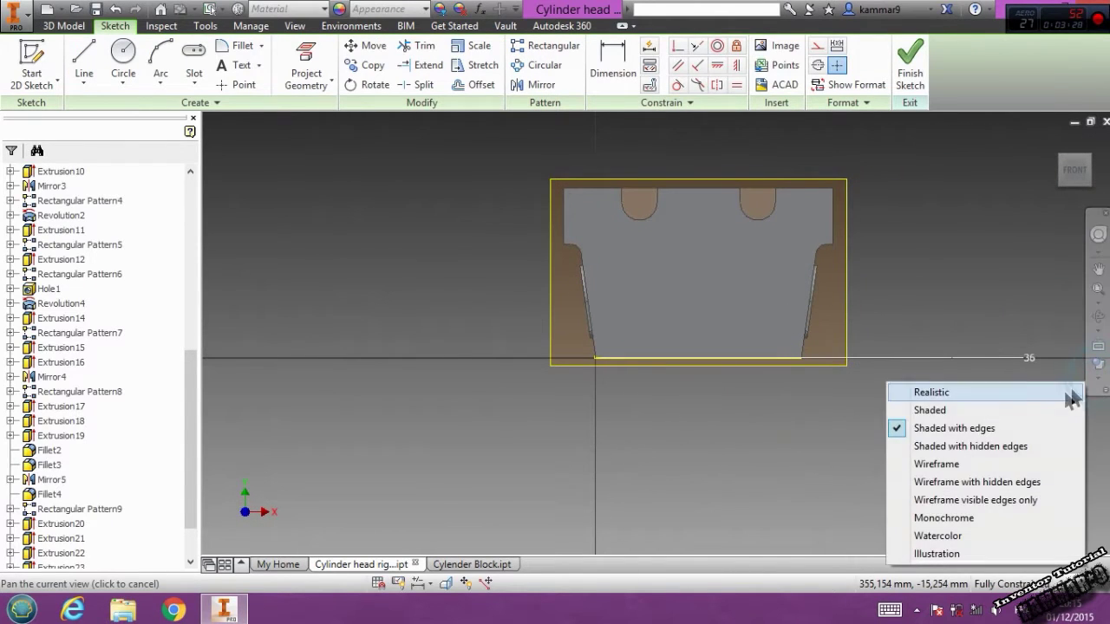
{"action": "left_click", "coordinate": [951, 461]}
{"action": "left_click_drag", "start_coordinate": [769, 356], "coordinate": [705, 392]}
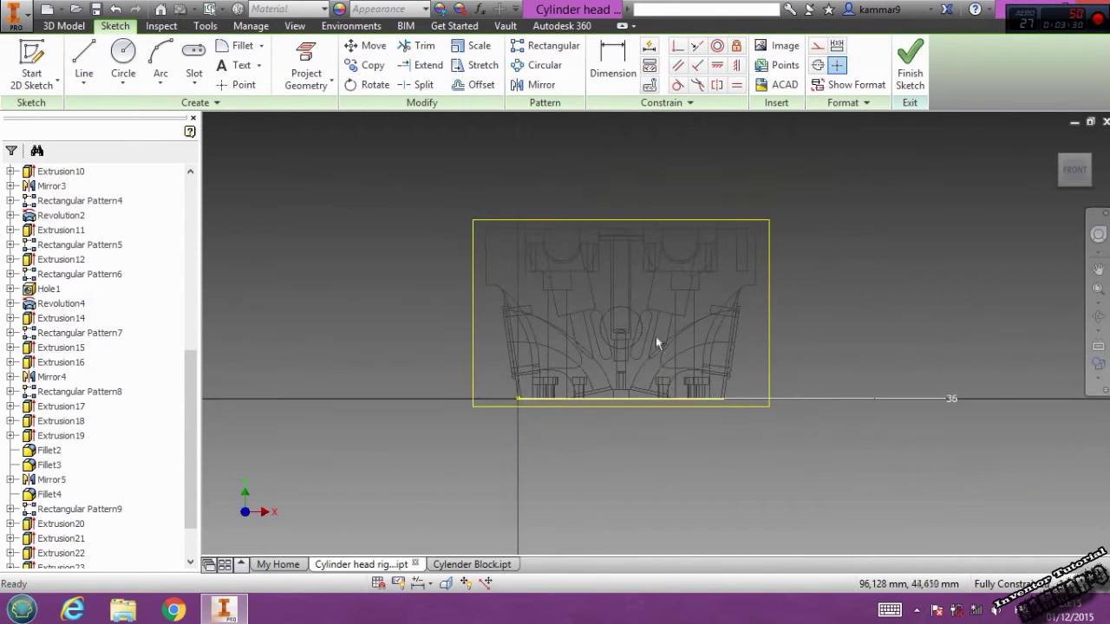
{"action": "scroll", "coordinate": [655, 336], "scroll_direction": "up", "scroll_amount": 3}
{"action": "scroll", "coordinate": [649, 394], "scroll_direction": "down", "scroll_amount": 2}
{"action": "scroll", "coordinate": [633, 379], "scroll_direction": "up", "scroll_amount": 3}
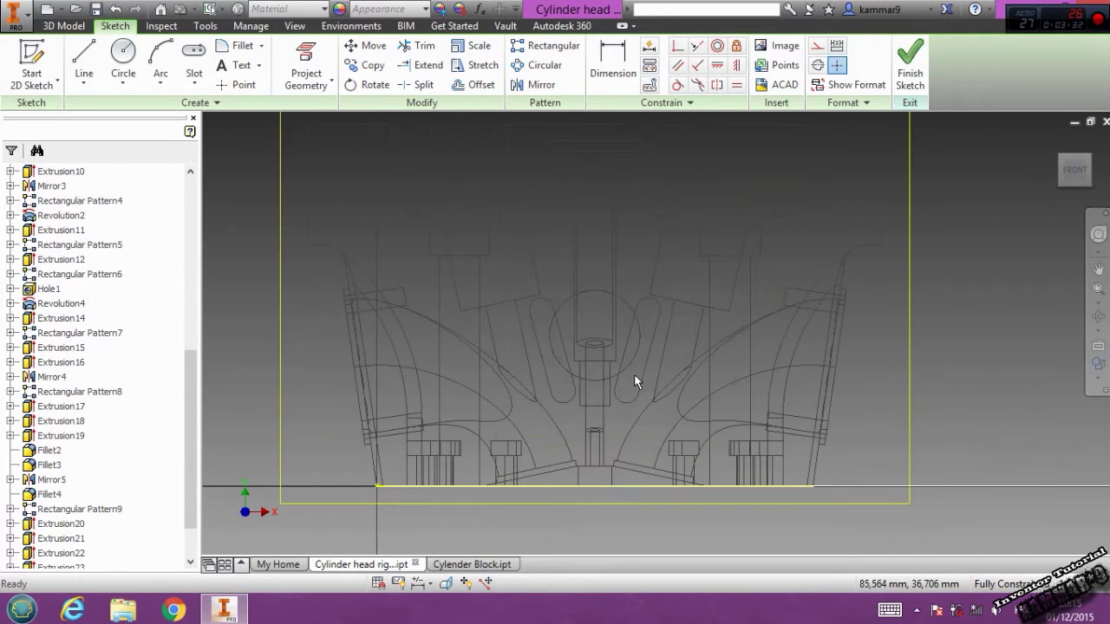
{"action": "middle_click_drag", "start_coordinate": [616, 381], "coordinate": [602, 317]}
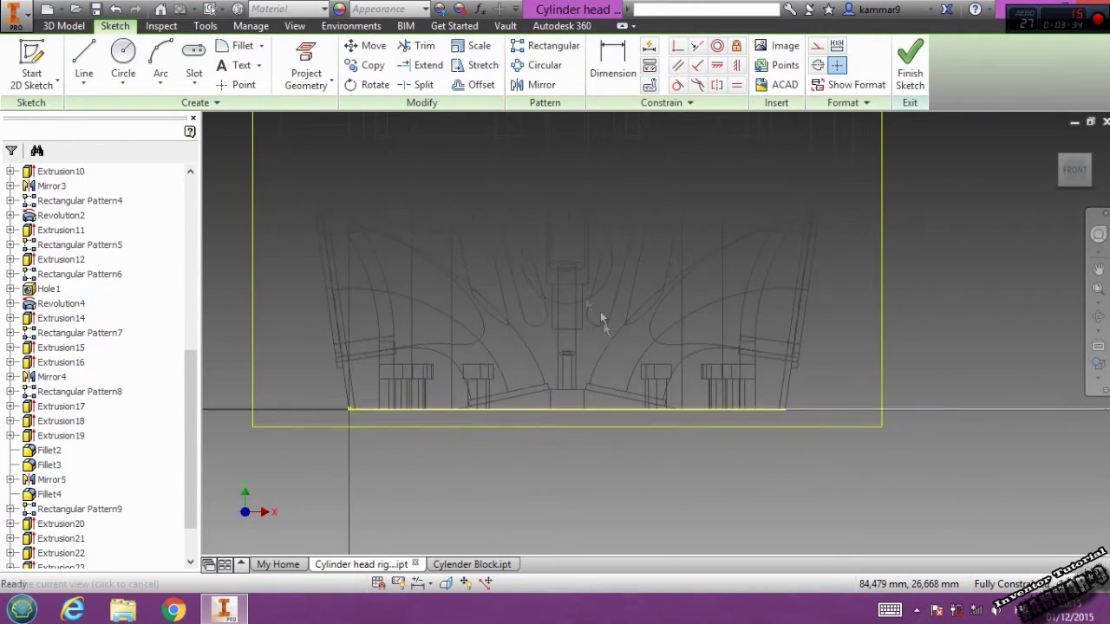
{"action": "left_click", "coordinate": [84, 83]}
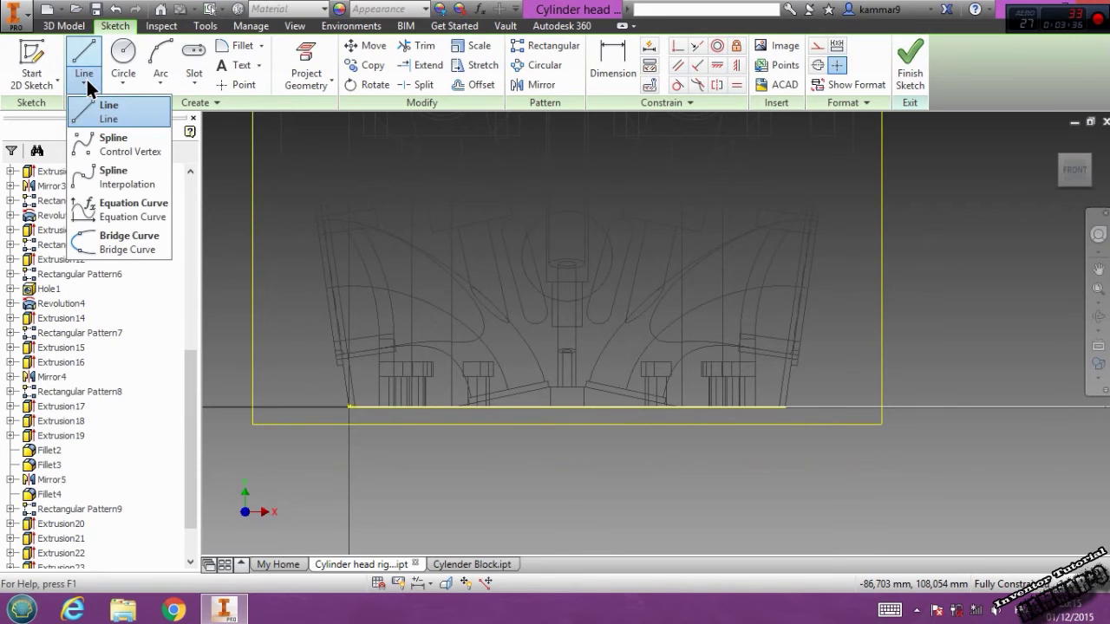
Draw two interpolation splines running from the arc ends to the port outlet
{"action": "left_click", "coordinate": [142, 187]}
{"action": "scroll", "coordinate": [595, 350], "scroll_direction": "up", "scroll_amount": 5}
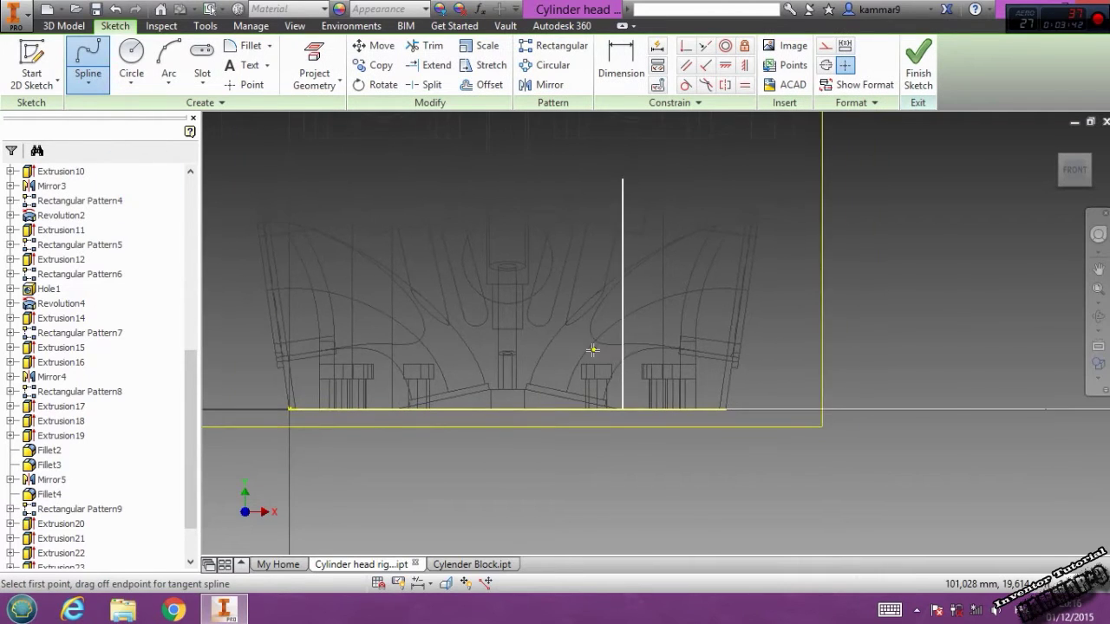
{"action": "left_click", "coordinate": [436, 229]}
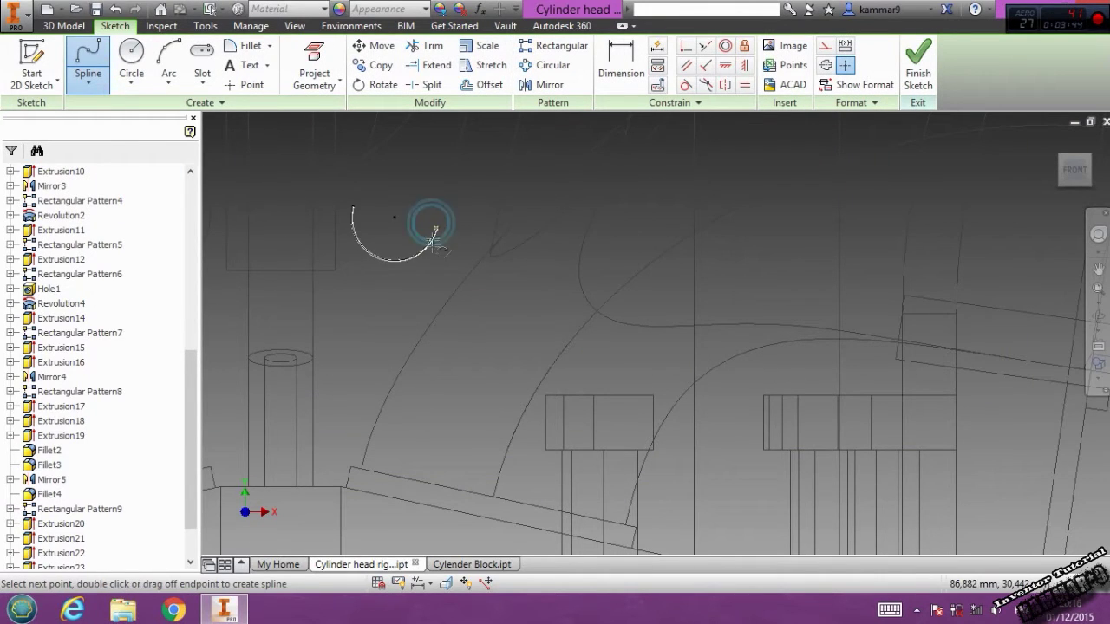
{"action": "middle_click_drag", "start_coordinate": [685, 436], "coordinate": [590, 401]}
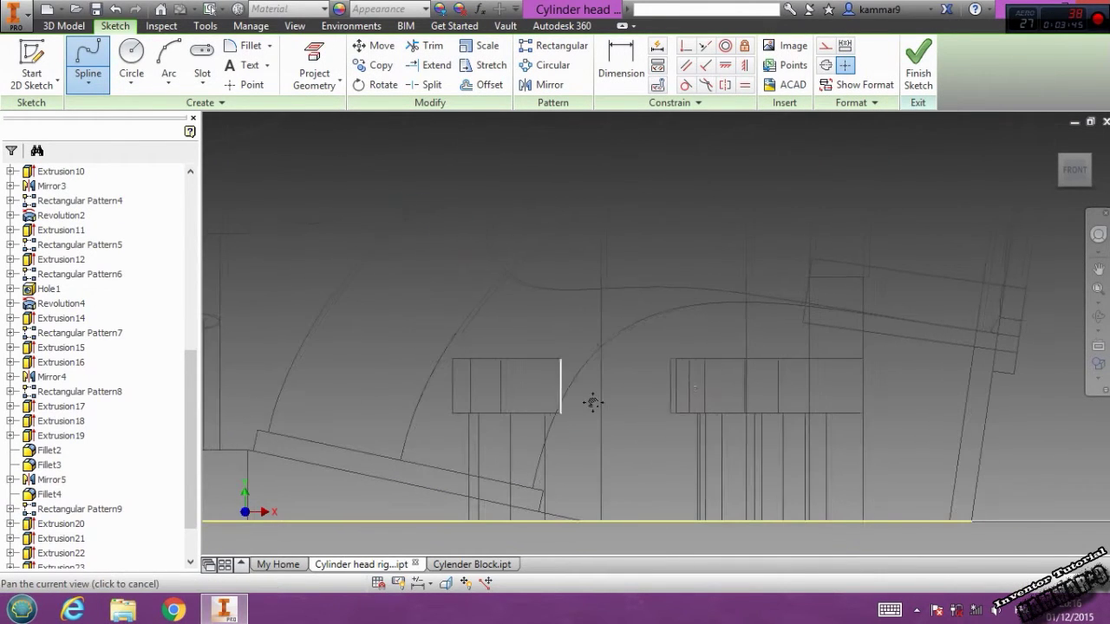
{"action": "left_click", "coordinate": [776, 359]}
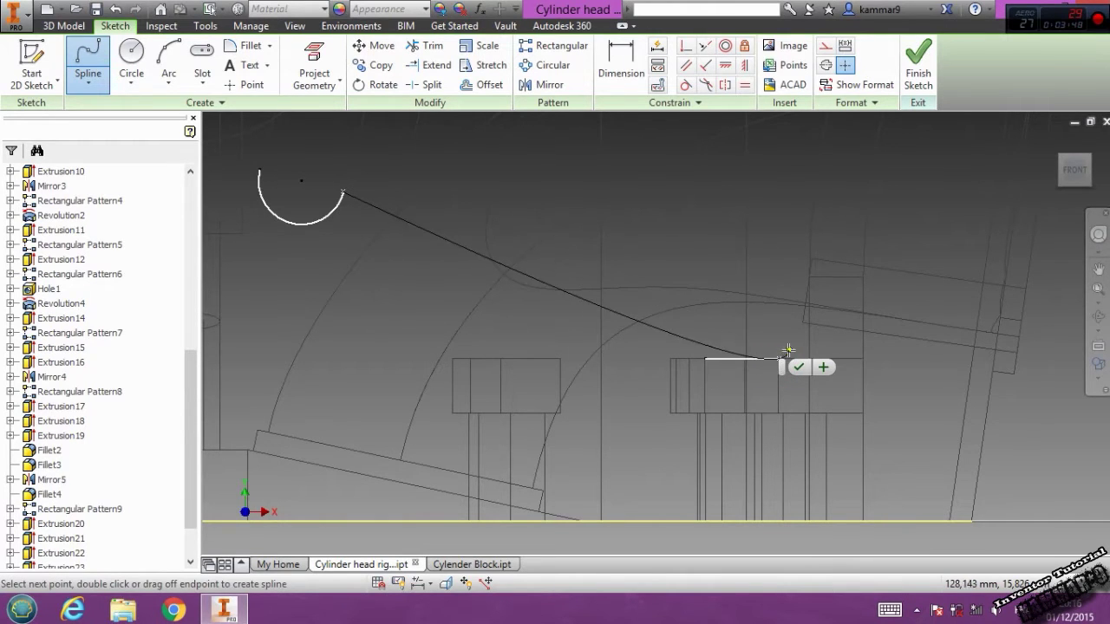
{"action": "left_click", "coordinate": [798, 367]}
{"action": "mouse_move", "coordinate": [213, 212]}
{"action": "middle_mouse_down"}
{"action": "mouse_move", "coordinate": [292, 287]}
{"action": "mouse_move", "coordinate": [337, 311]}
{"action": "middle_mouse_up"}
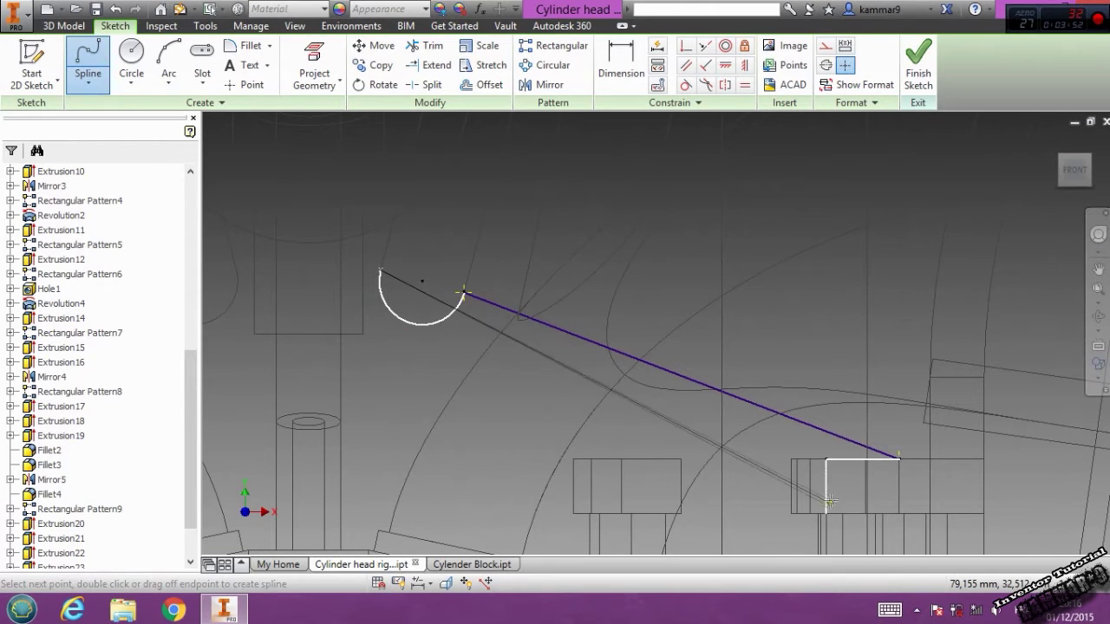
{"action": "middle_click_drag", "start_coordinate": [864, 477], "coordinate": [857, 442]}
{"action": "left_click", "coordinate": [866, 493]}
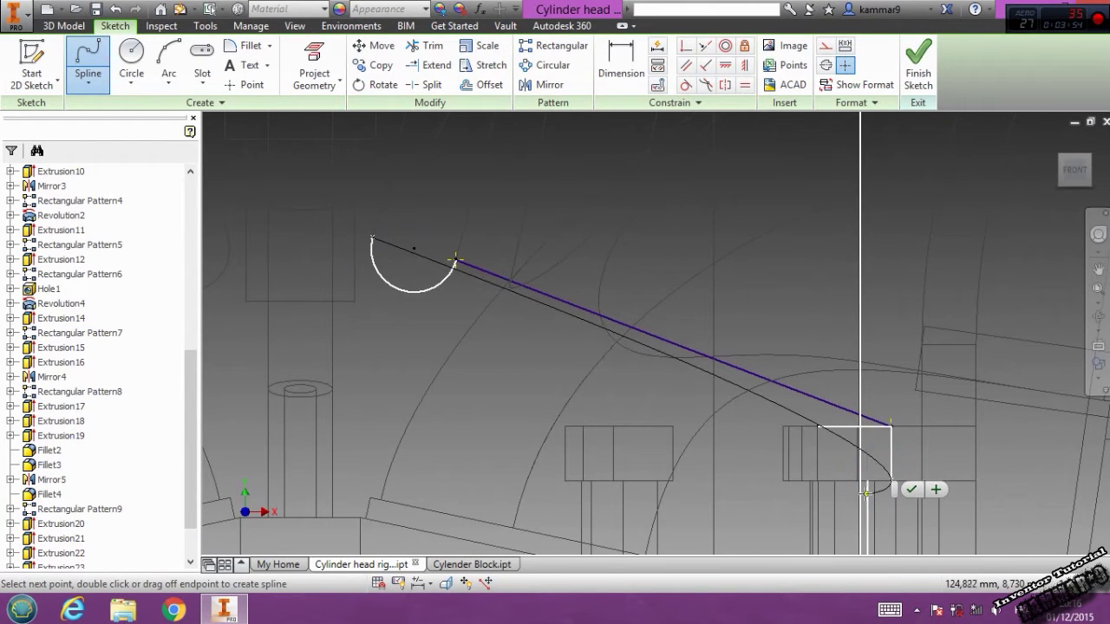
{"action": "key", "text": "Return"}
{"action": "middle_click_drag", "start_coordinate": [401, 300], "coordinate": [435, 351]}
Make each spline tangent to its upright guide line
{"action": "left_click", "coordinate": [685, 84]}
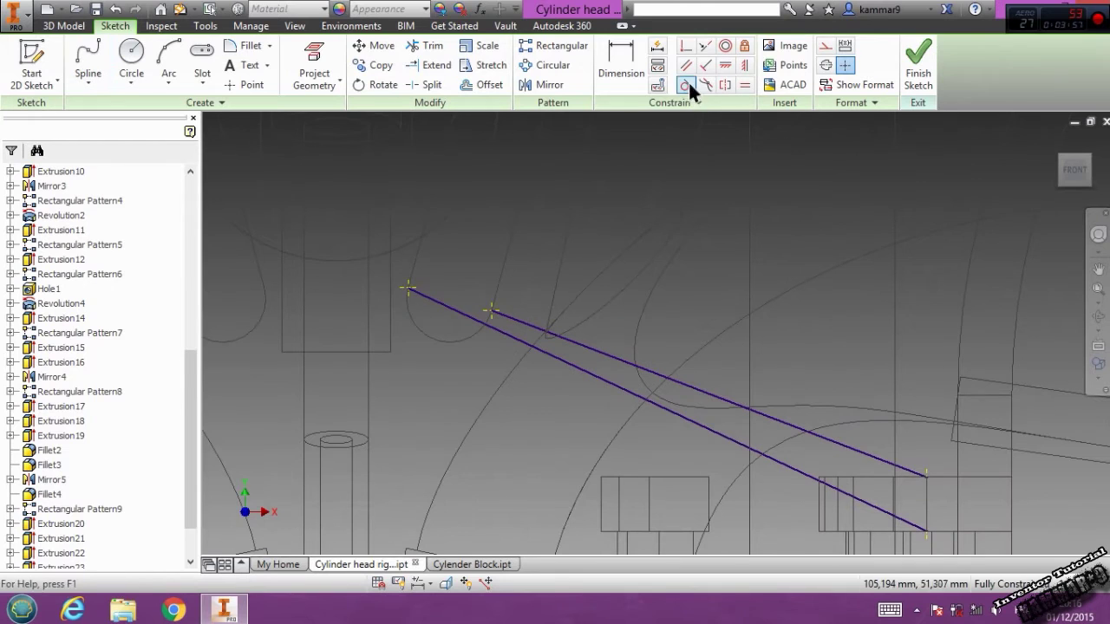
{"action": "left_click", "coordinate": [419, 293]}
{"action": "left_click", "coordinate": [412, 280]}
{"action": "left_click", "coordinate": [495, 315]}
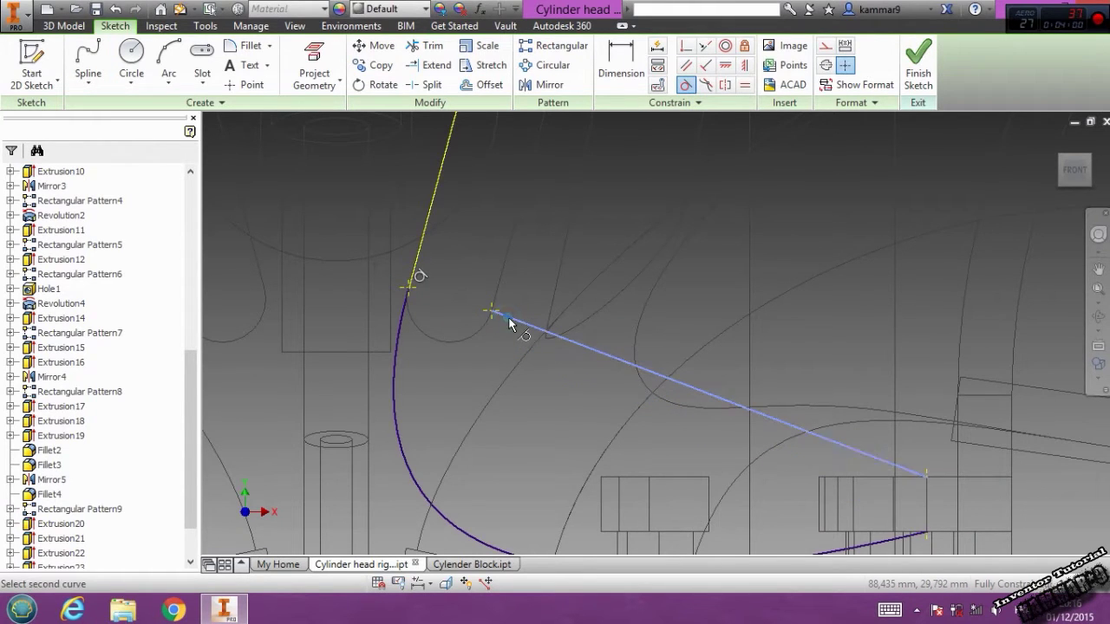
{"action": "left_click", "coordinate": [498, 298]}
{"action": "middle_click_drag", "start_coordinate": [512, 407], "coordinate": [404, 302]}
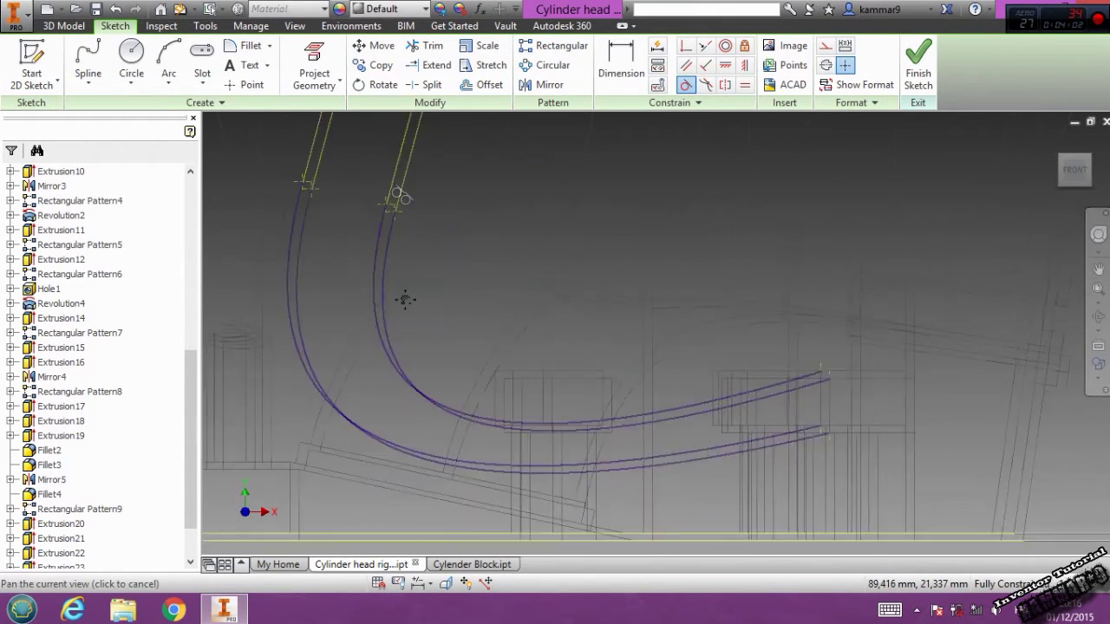
{"action": "key", "text": "Escape"}
{"action": "left_click", "coordinate": [92, 82]}
Draw short horizontal lines continuing the upper and lower spline ends at the outlet
{"action": "left_click", "coordinate": [95, 109]}
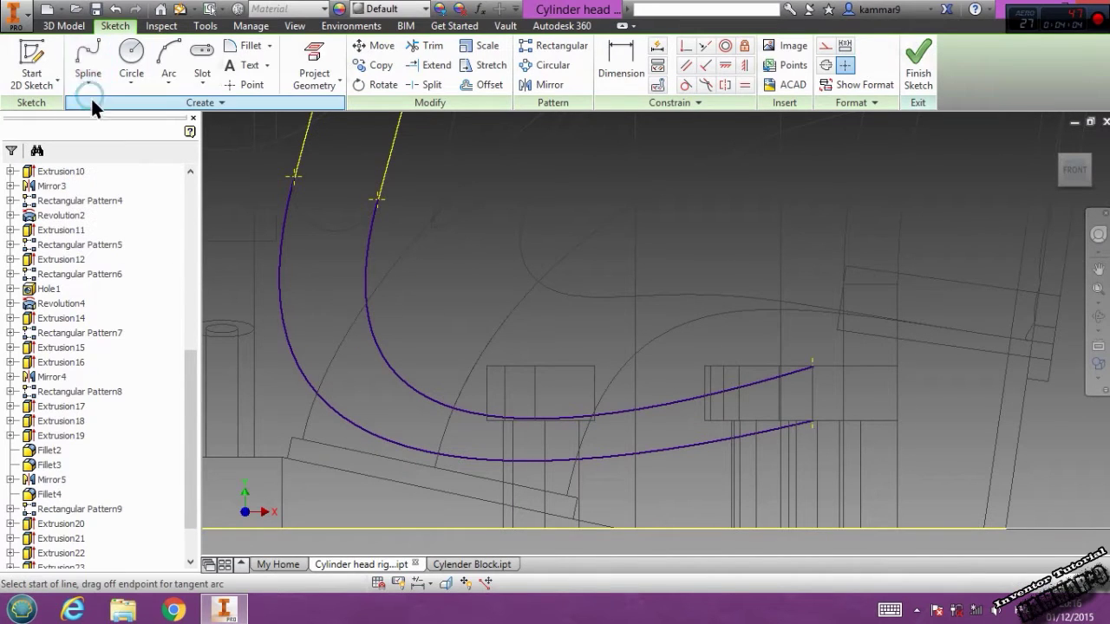
{"action": "left_click", "coordinate": [813, 366]}
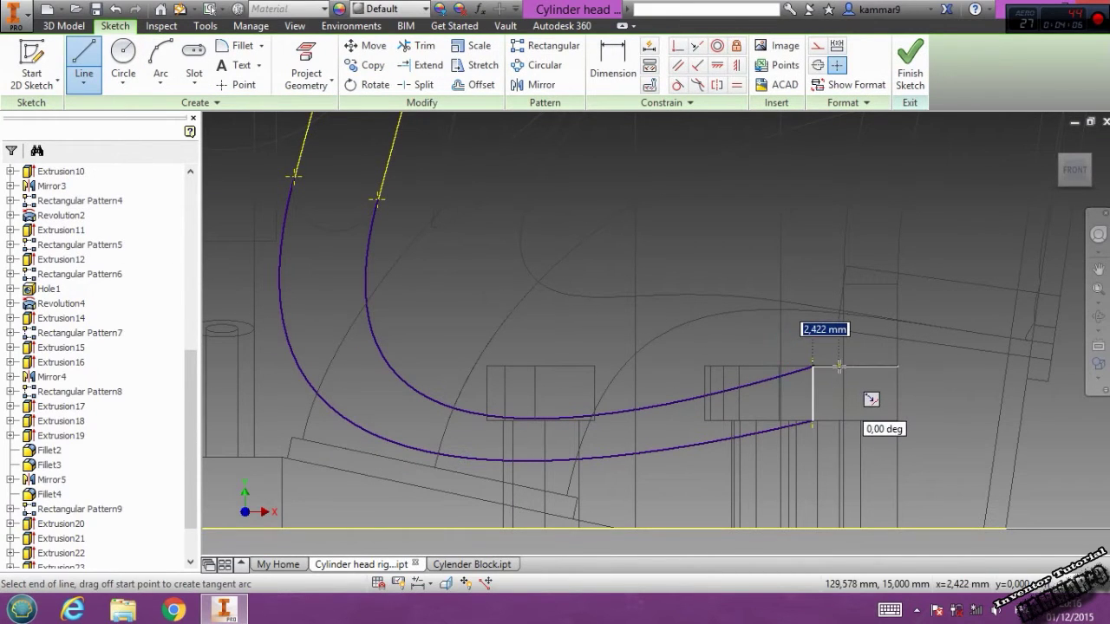
{"action": "double_click", "coordinate": [812, 421]}
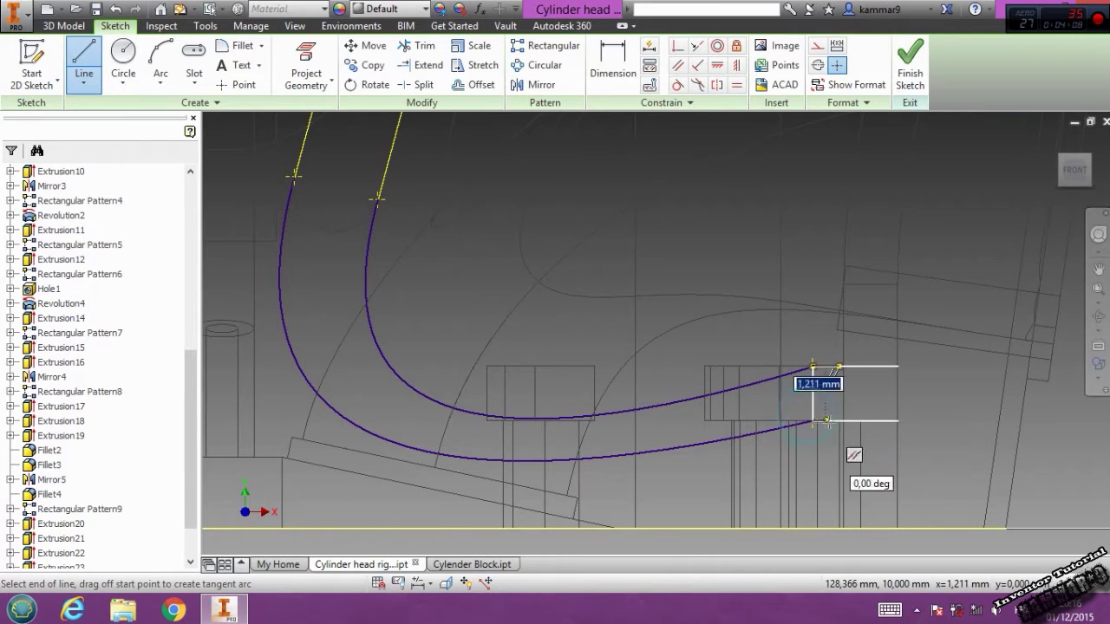
{"action": "key", "text": "Escape"}
{"action": "key", "text": "Escape"}
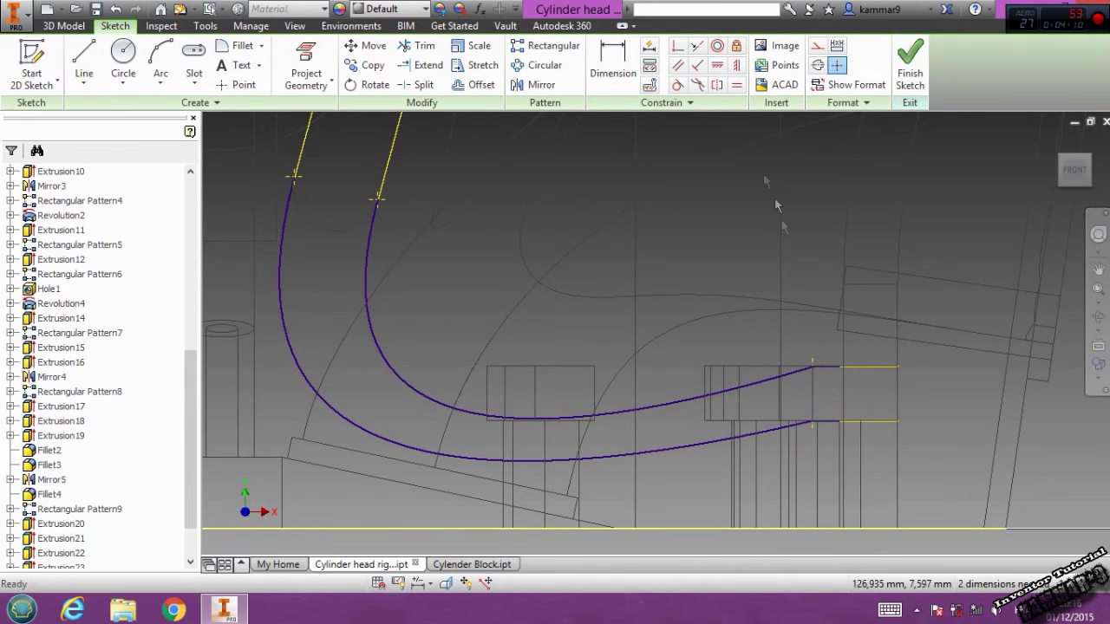
{"action": "left_click", "coordinate": [675, 85]}
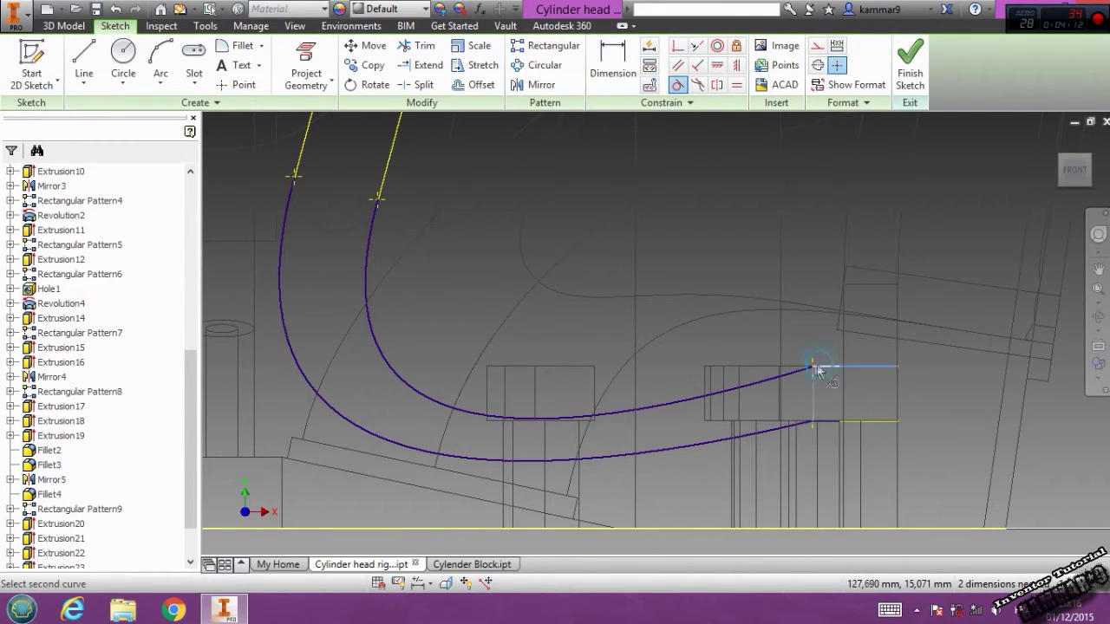
Constrain the upper and lower port splines tangent to their short horizontal outlet lines
{"action": "left_click", "coordinate": [796, 373]}
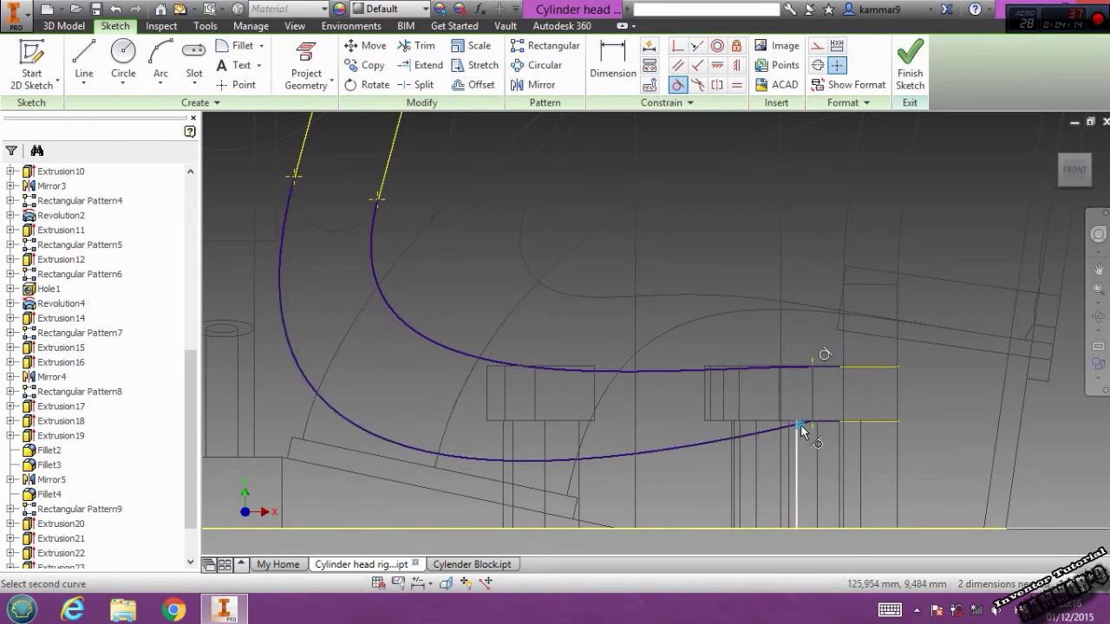
{"action": "left_click", "coordinate": [800, 425]}
{"action": "left_click", "coordinate": [802, 425]}
{"action": "key", "text": "Escape"}
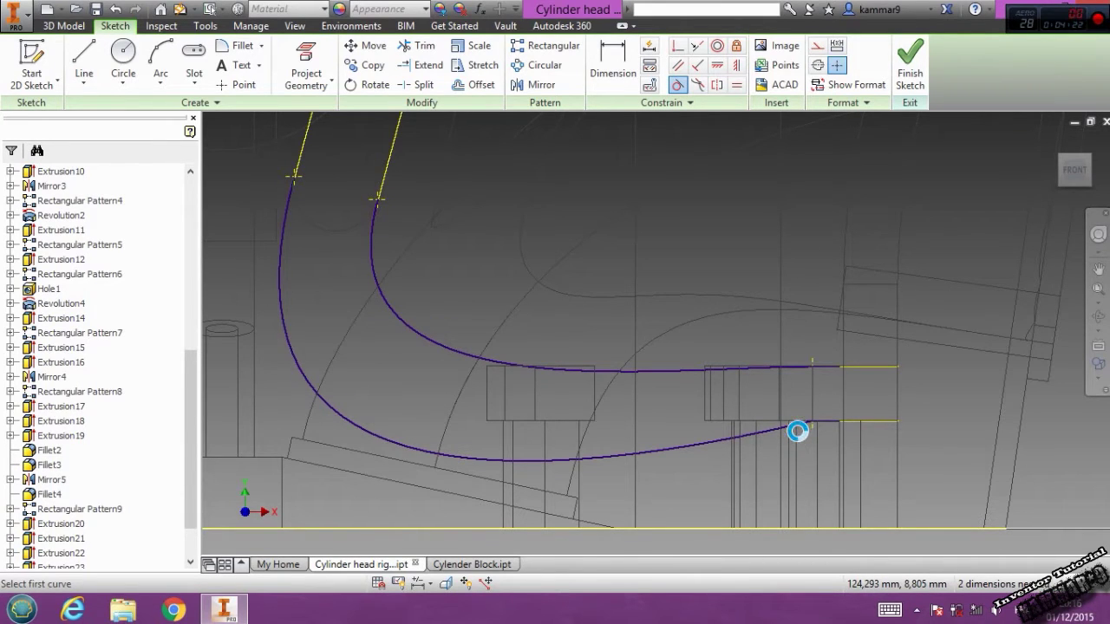
{"action": "scroll", "coordinate": [794, 426], "scroll_direction": "up", "scroll_amount": 2}
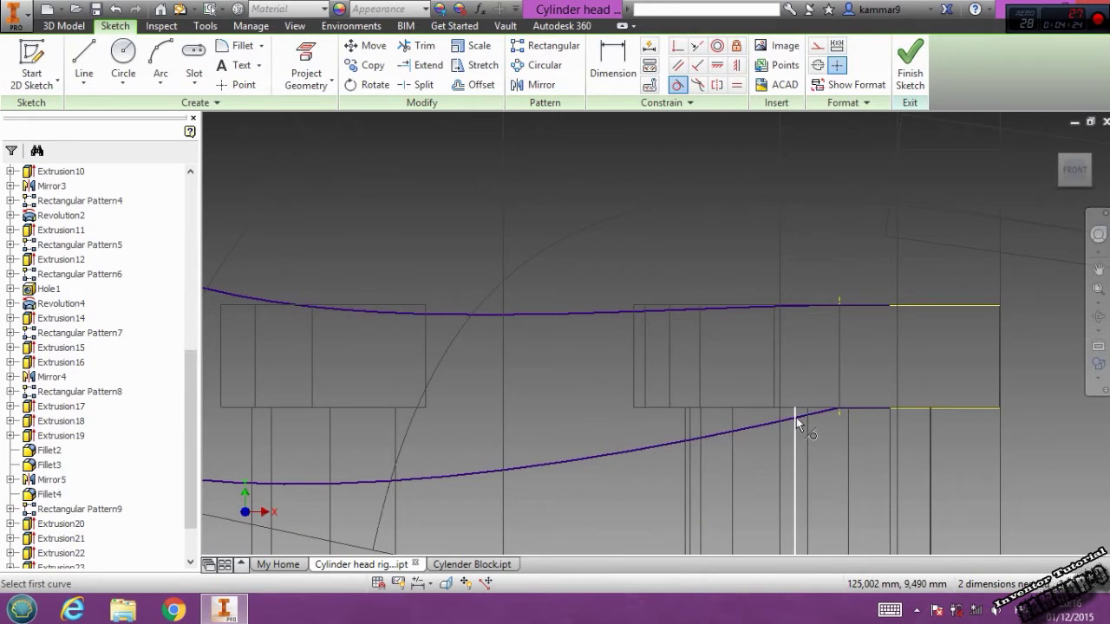
{"action": "left_click", "coordinate": [801, 415]}
{"action": "left_click", "coordinate": [860, 408]}
{"action": "key", "text": "Escape"}
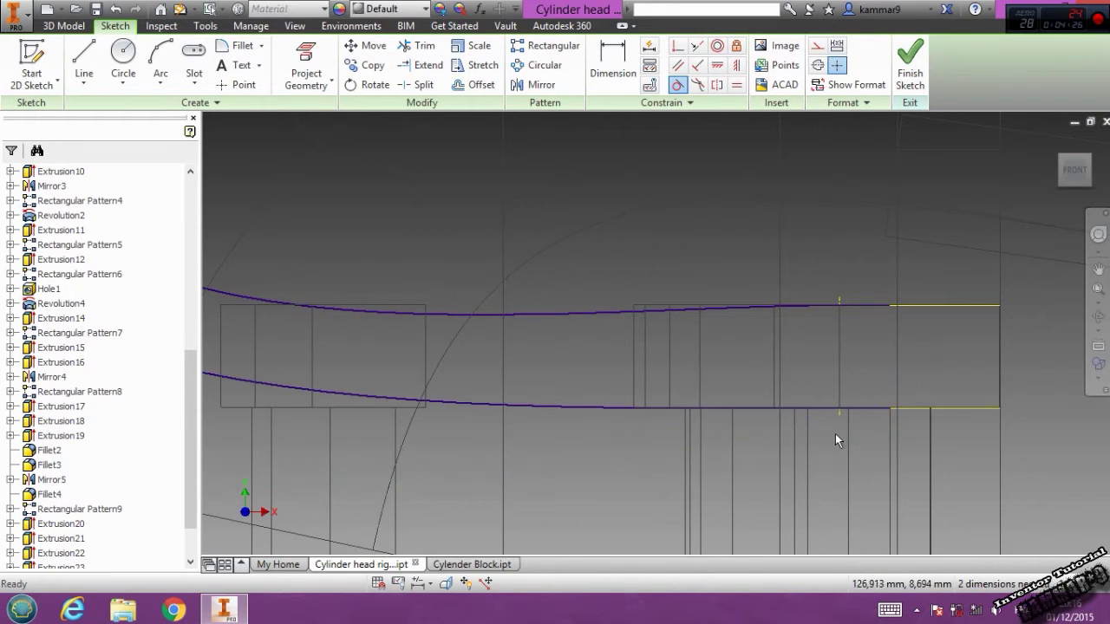
{"action": "scroll", "coordinate": [835, 433], "scroll_direction": "down", "scroll_amount": 2}
{"action": "scroll", "coordinate": [747, 494], "scroll_direction": "down", "scroll_amount": 3}
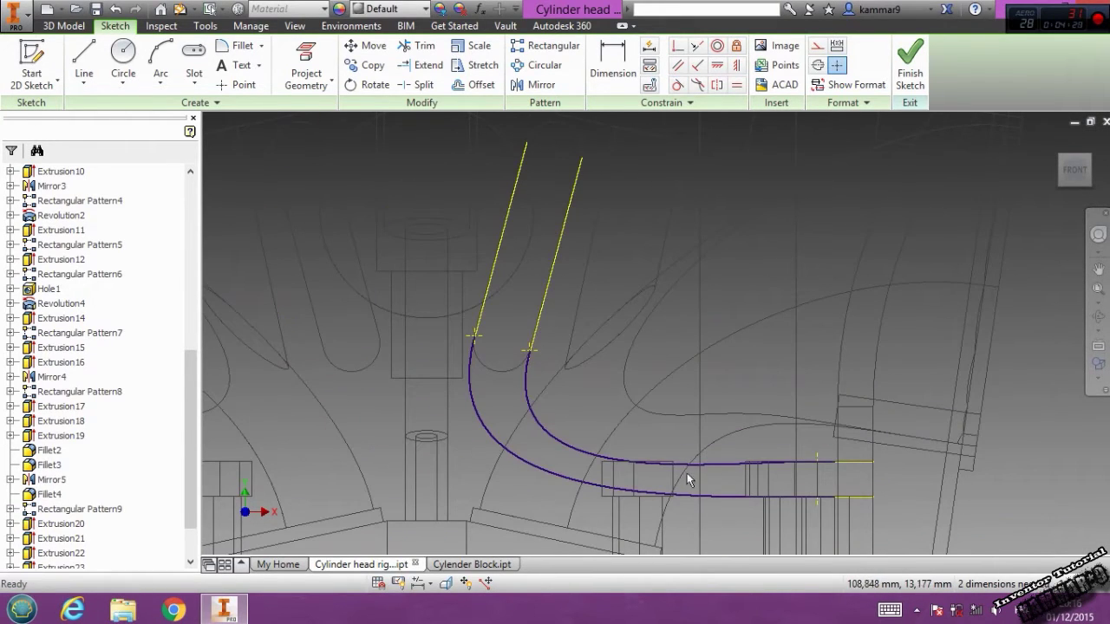
Draw a tangent arc across the port's top end, joining the two curve tops
{"action": "left_click", "coordinate": [687, 464]}
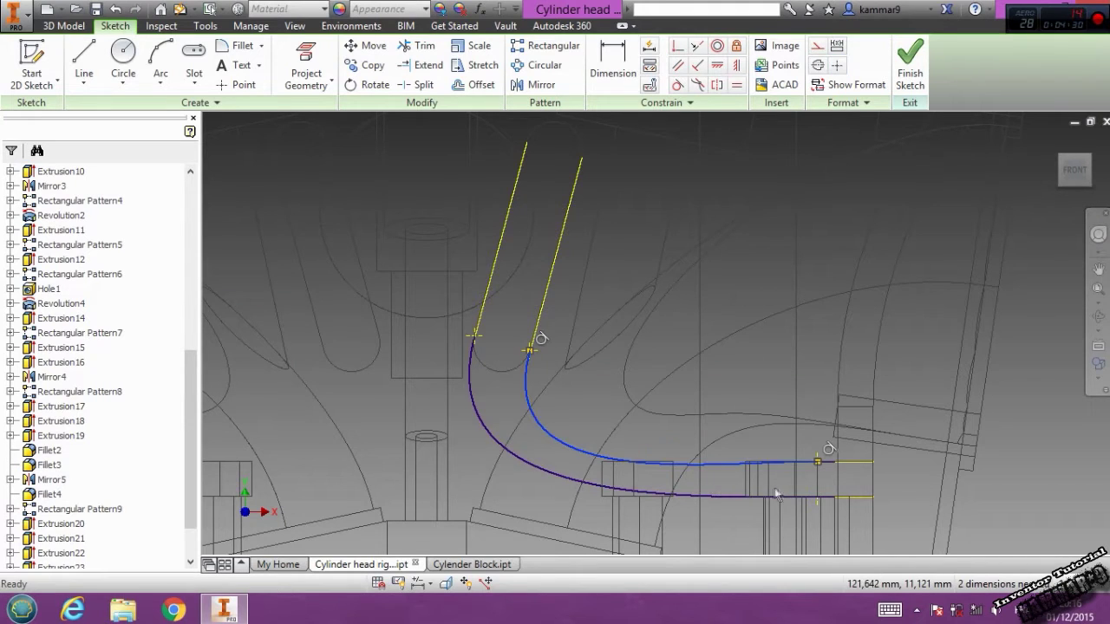
{"action": "middle_click_drag", "start_coordinate": [777, 494], "coordinate": [766, 429]}
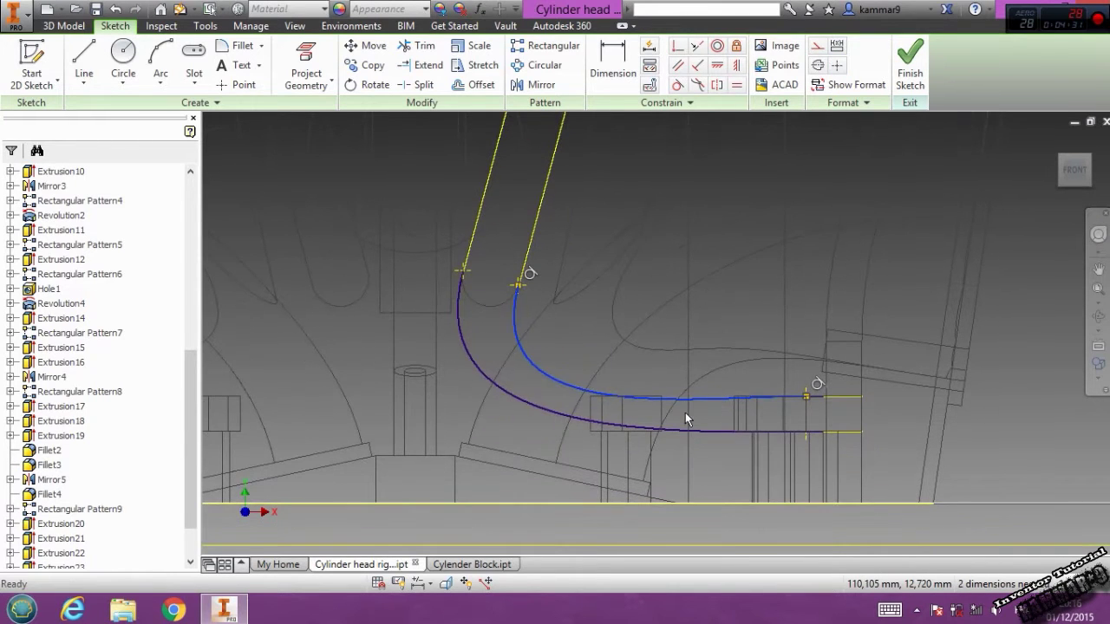
{"action": "left_click", "coordinate": [513, 397], "text": "ctrl"}
{"action": "mouse_move", "coordinate": [713, 421]}
{"action": "middle_mouse_down"}
{"action": "mouse_move", "coordinate": [653, 336]}
{"action": "mouse_move", "coordinate": [644, 357]}
{"action": "middle_mouse_up"}
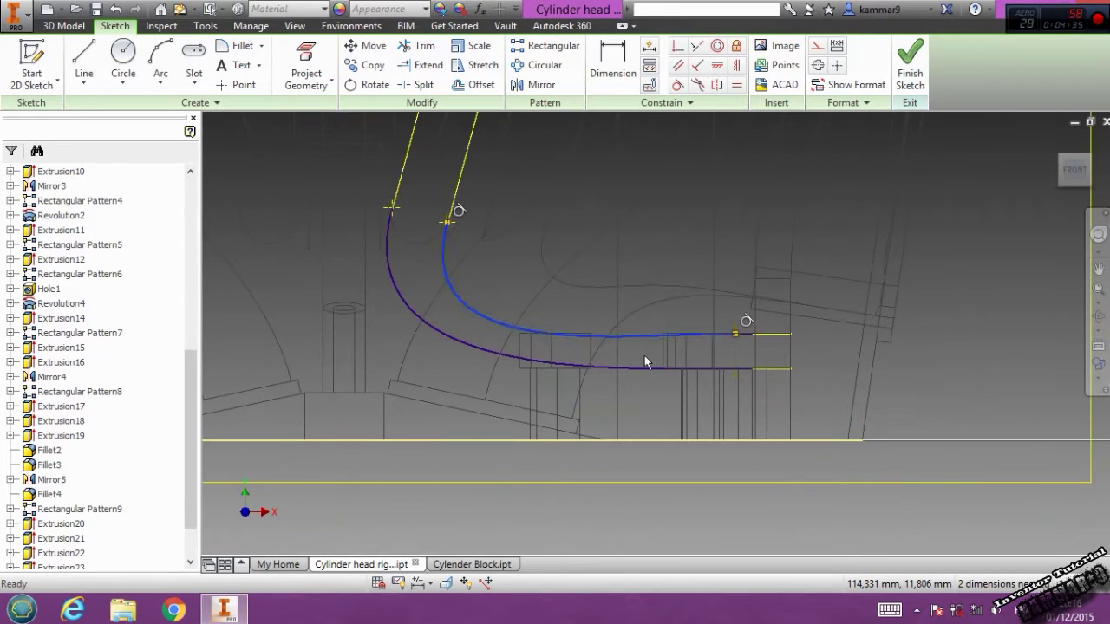
{"action": "left_click", "coordinate": [84, 60]}
{"action": "middle_click_drag", "start_coordinate": [340, 267], "coordinate": [361, 319]}
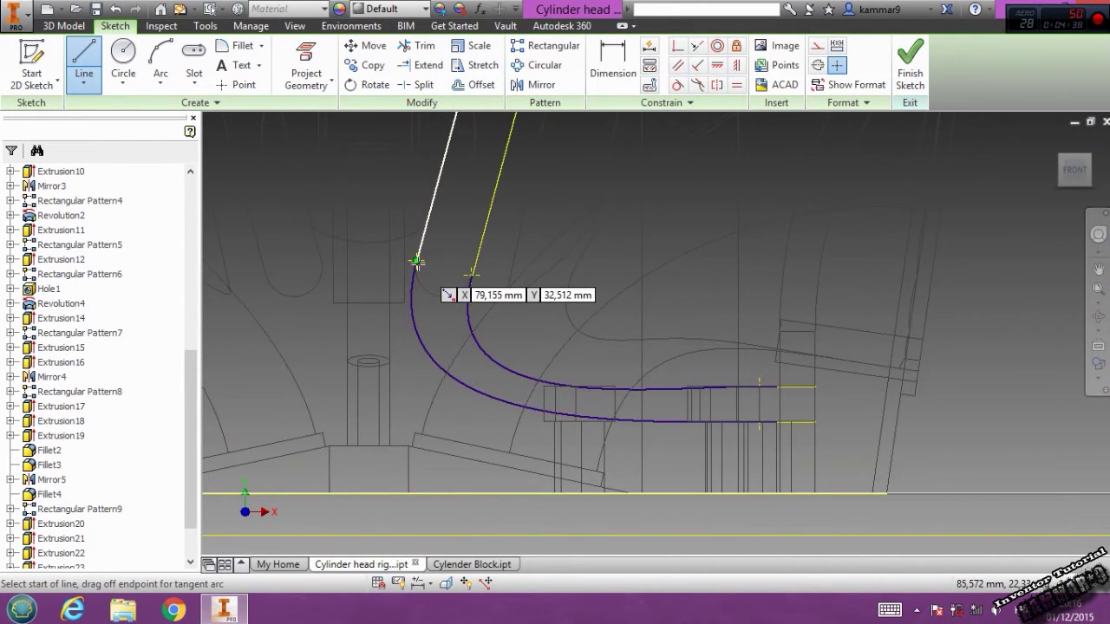
{"action": "left_click_drag", "start_coordinate": [416, 261], "coordinate": [470, 274]}
{"action": "middle_click_drag", "start_coordinate": [773, 387], "coordinate": [682, 367]}
Close the port's outlet end with vertical lines joining the two horizontal ends
{"action": "left_click", "coordinate": [684, 368]}
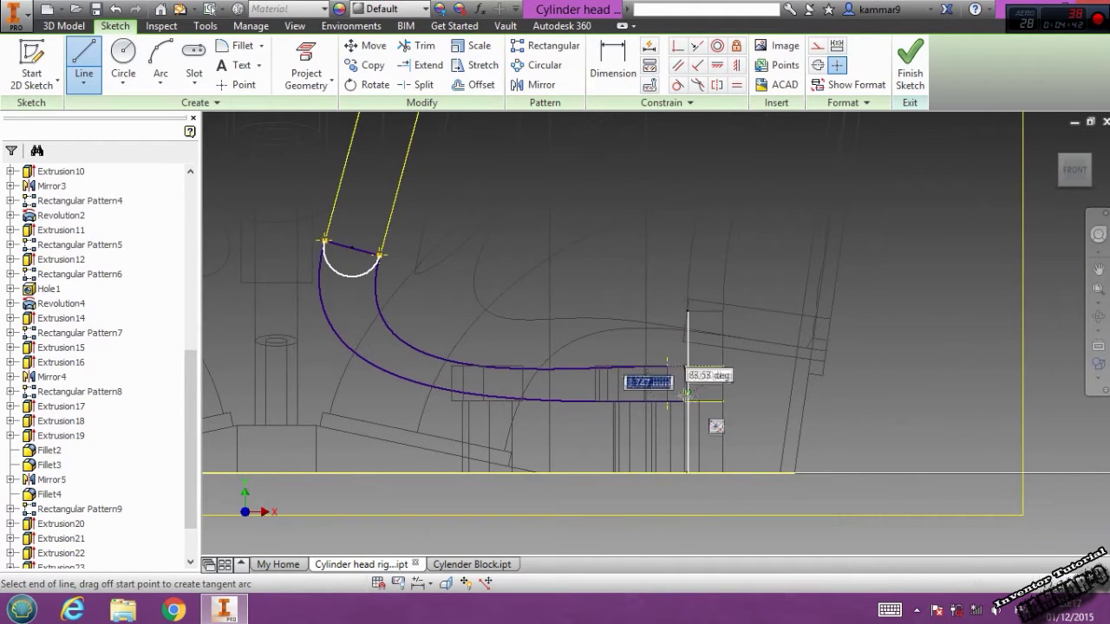
{"action": "left_click", "coordinate": [686, 408]}
{"action": "key", "text": "Escape"}
{"action": "scroll", "coordinate": [687, 408], "scroll_direction": "up", "scroll_amount": 3}
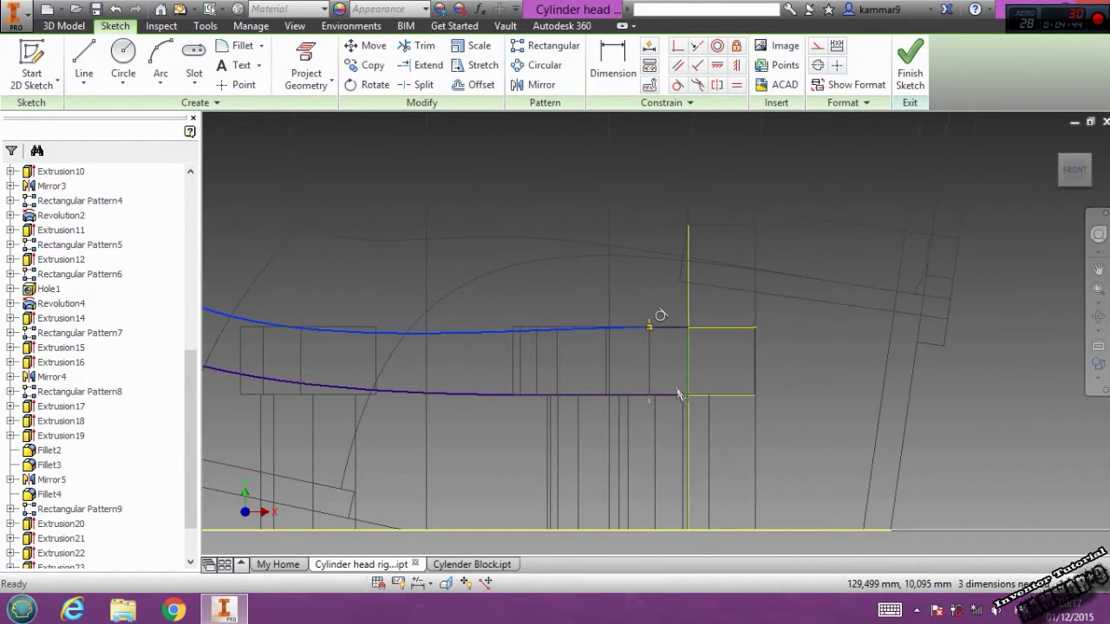
{"action": "scroll", "coordinate": [641, 333], "scroll_direction": "up", "scroll_amount": 4}
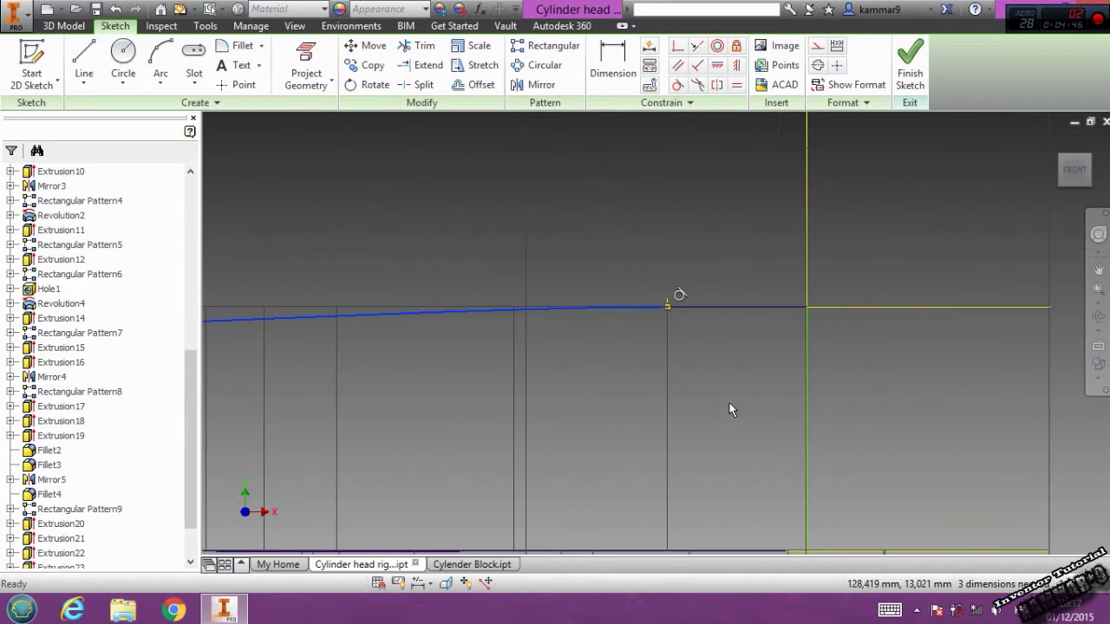
{"action": "scroll", "coordinate": [730, 410], "scroll_direction": "down", "scroll_amount": 2}
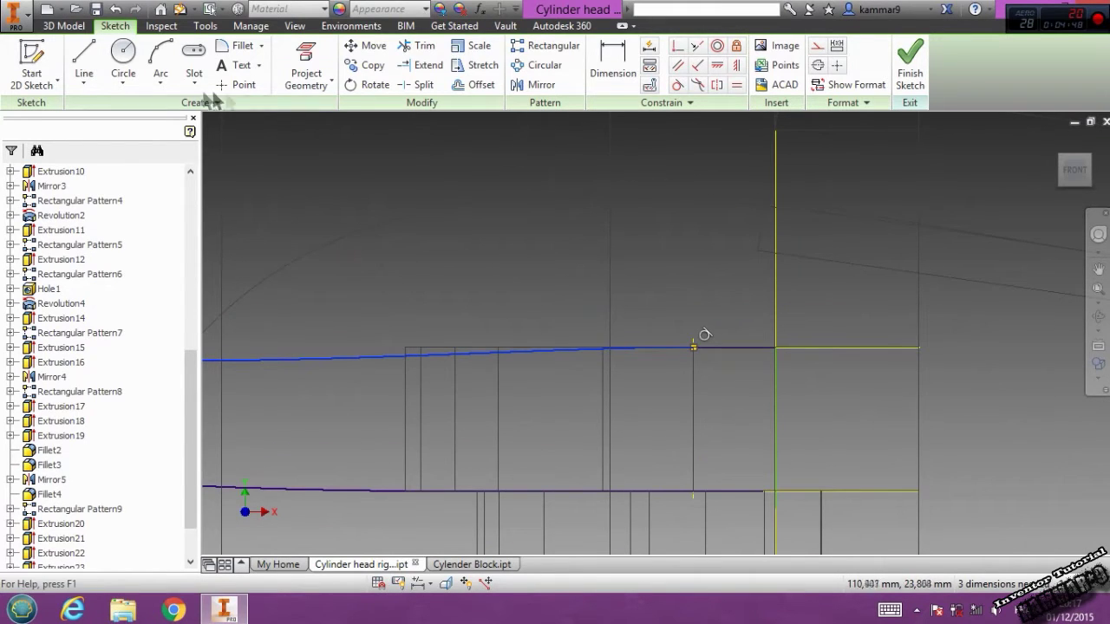
{"action": "left_click", "coordinate": [84, 59]}
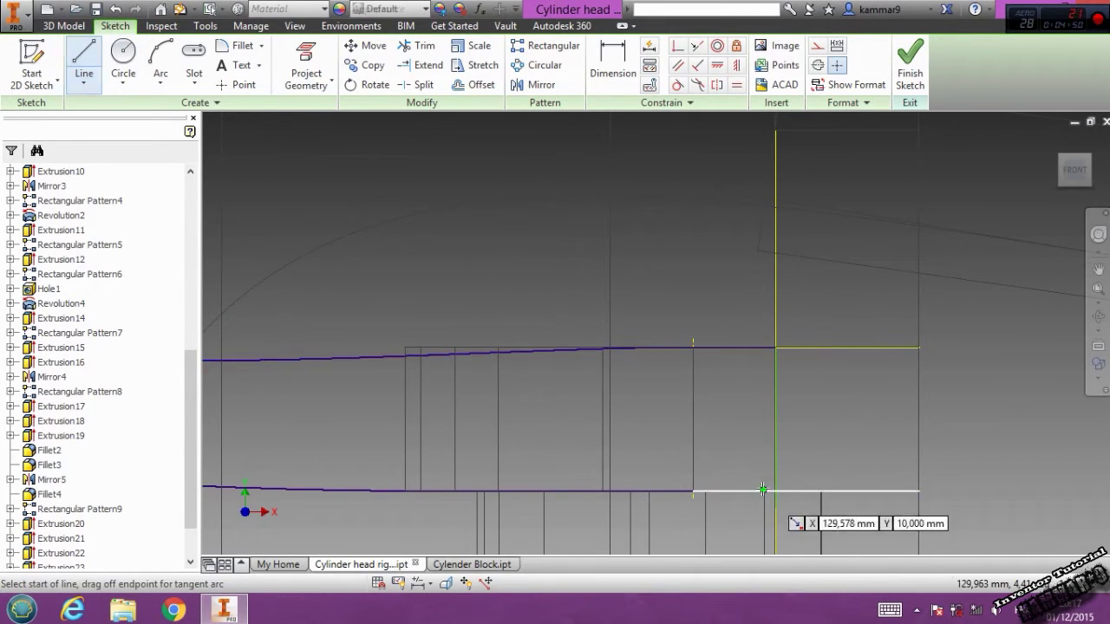
{"action": "left_click", "coordinate": [774, 347]}
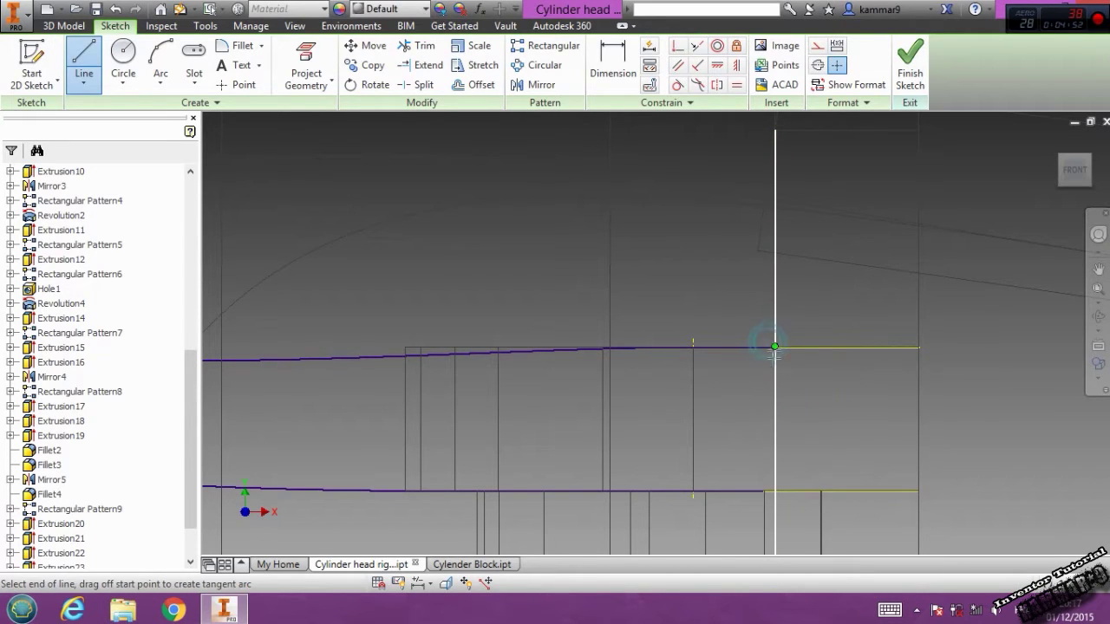
{"action": "double_click", "coordinate": [774, 490]}
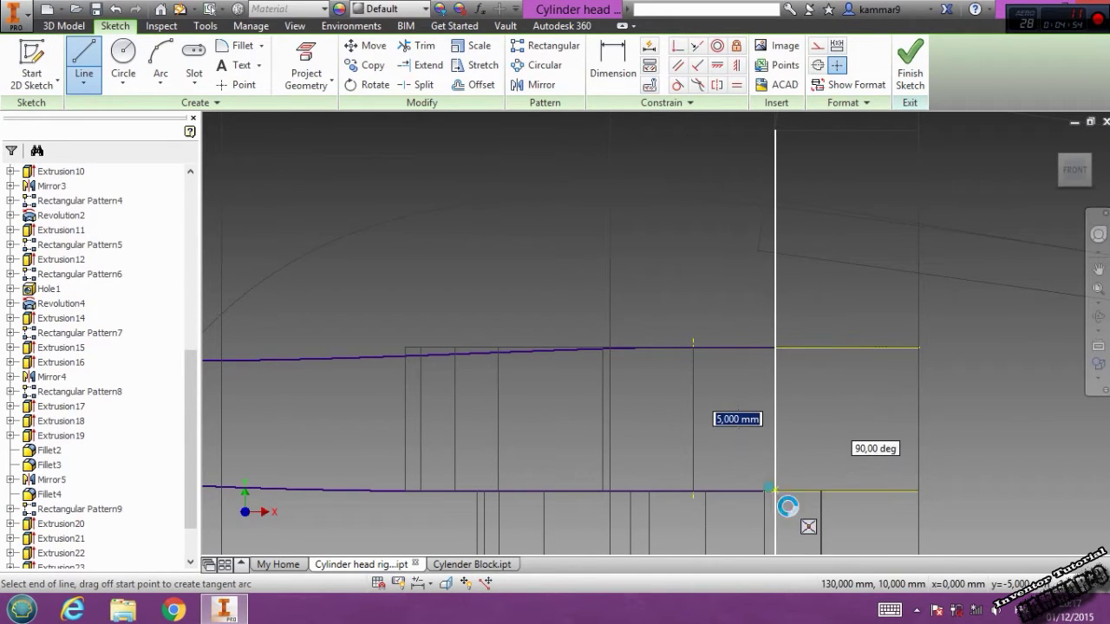
{"action": "scroll", "coordinate": [787, 432], "scroll_direction": "up", "scroll_amount": 5}
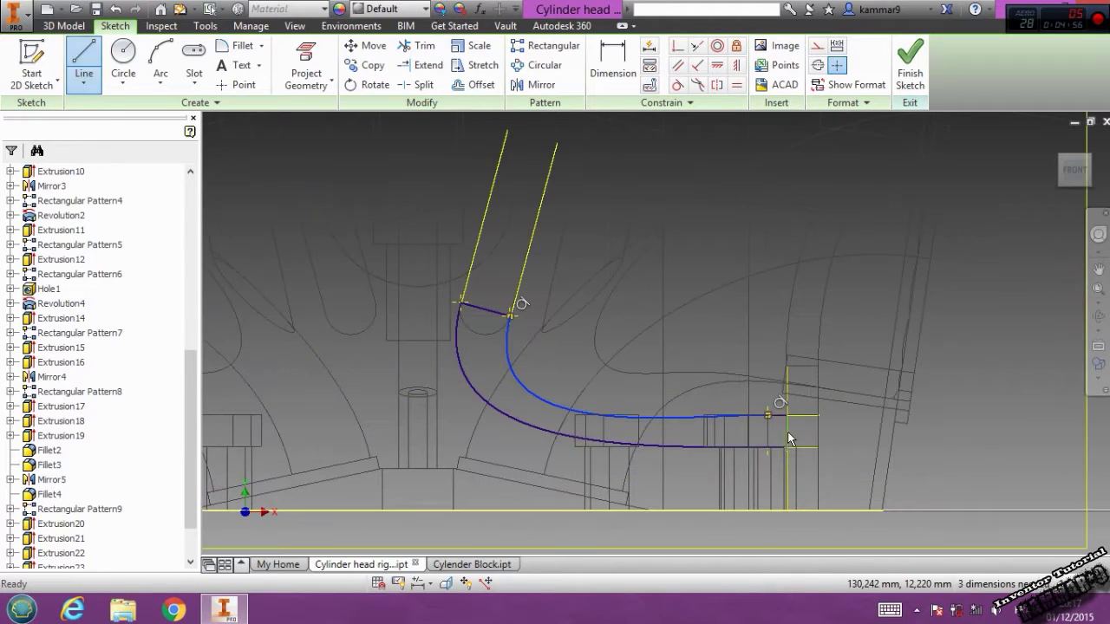
{"action": "key", "text": "Escape"}
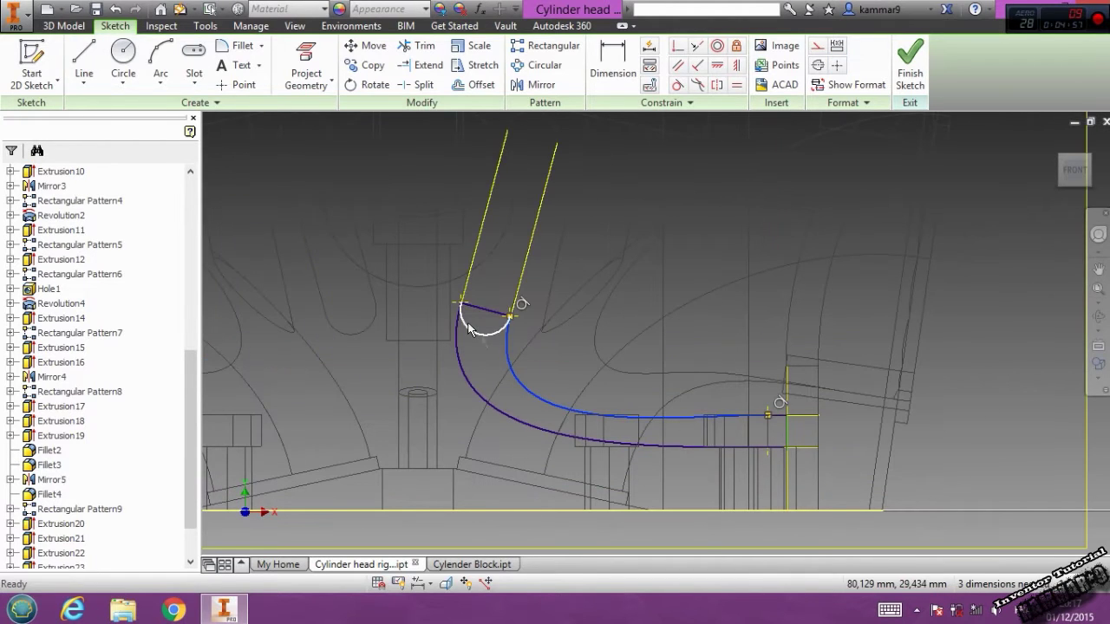
{"action": "left_click", "coordinate": [74, 27]}
{"action": "left_click", "coordinate": [84, 55]}
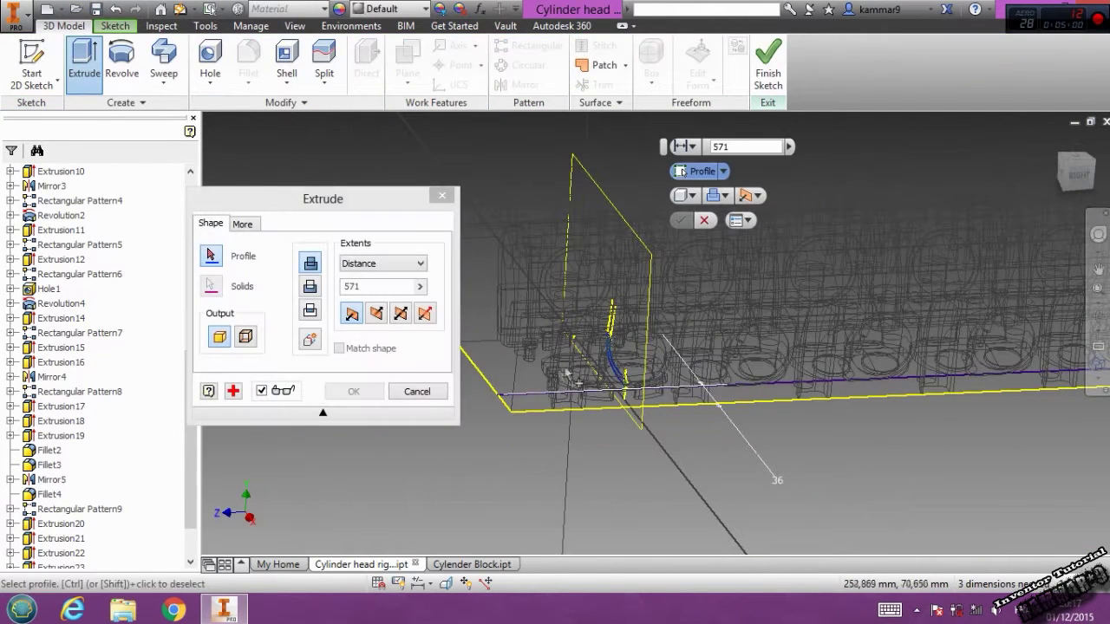
{"action": "left_click", "coordinate": [417, 391]}
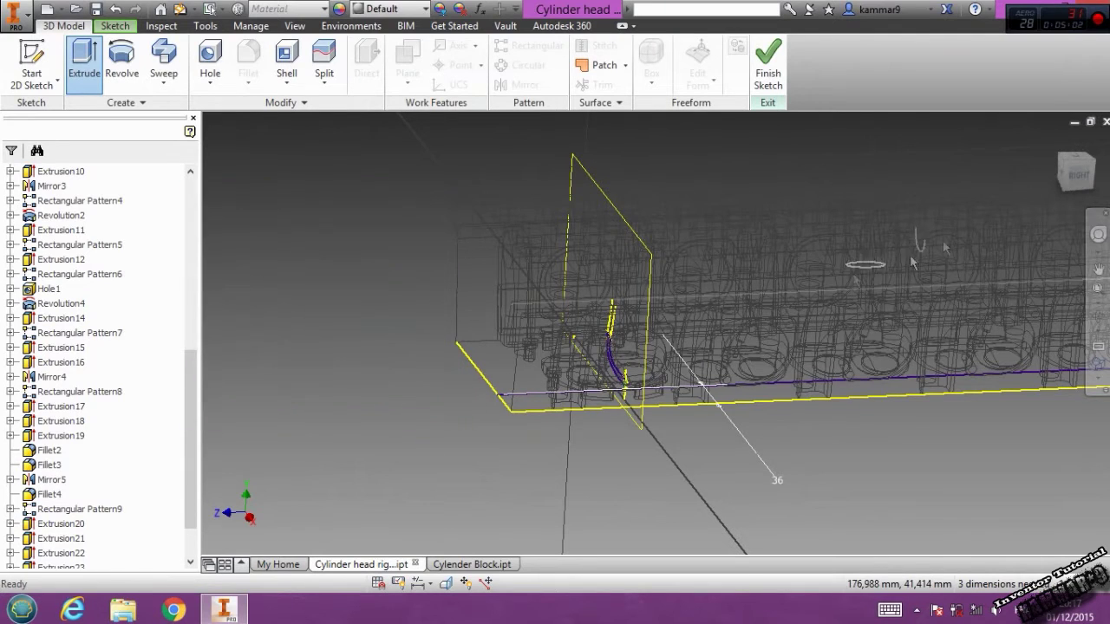
{"action": "left_click", "coordinate": [1064, 178]}
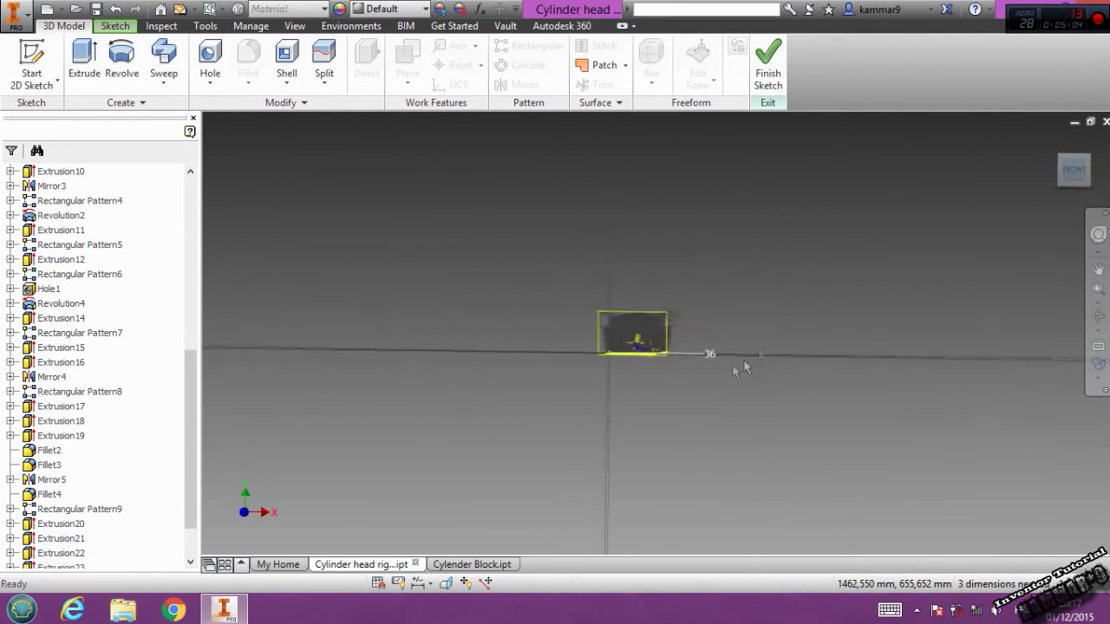
{"action": "scroll", "coordinate": [738, 367], "scroll_direction": "down", "scroll_amount": 5}
{"action": "scroll", "coordinate": [742, 337], "scroll_direction": "up", "scroll_amount": 4}
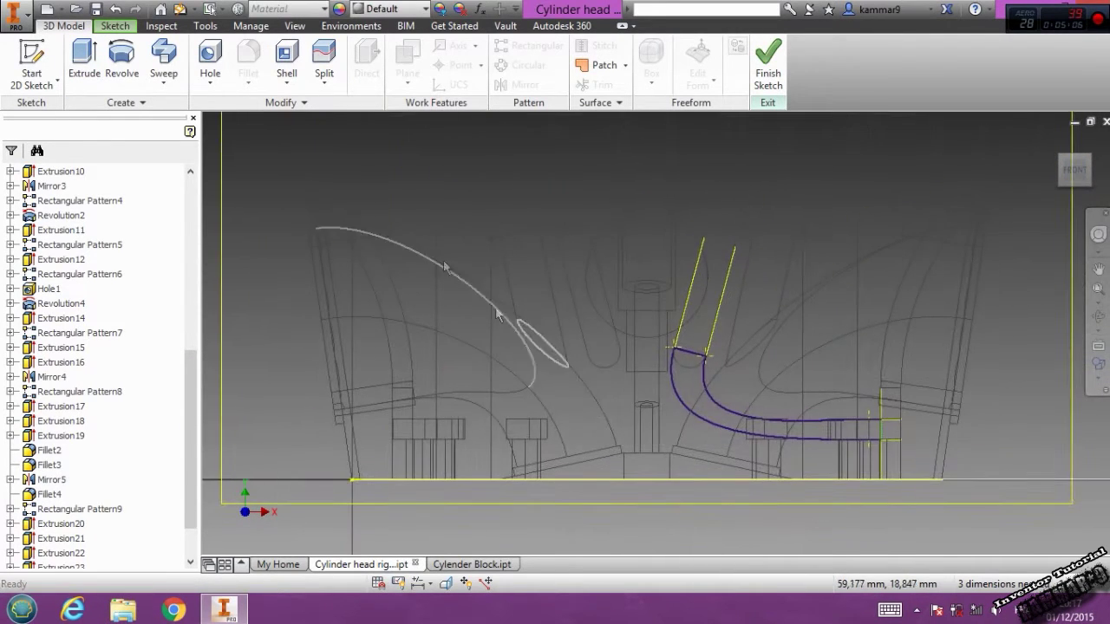
{"action": "left_click", "coordinate": [113, 26]}
Draw a vertical line rising from the central bore
{"action": "left_click", "coordinate": [84, 61]}
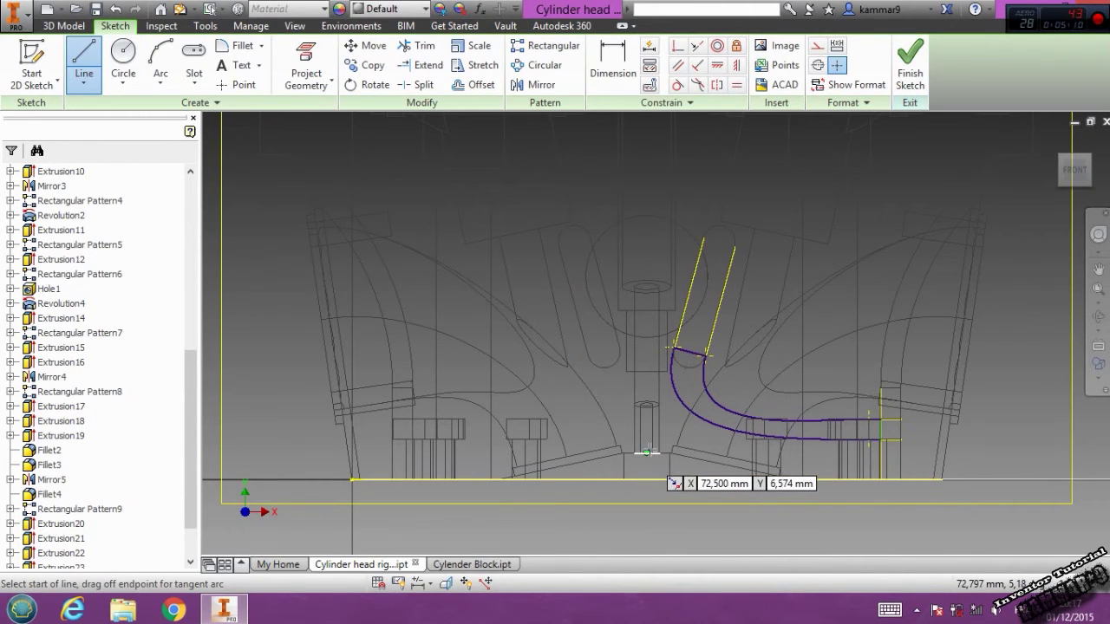
{"action": "left_click", "coordinate": [647, 453]}
{"action": "left_click", "coordinate": [647, 352]}
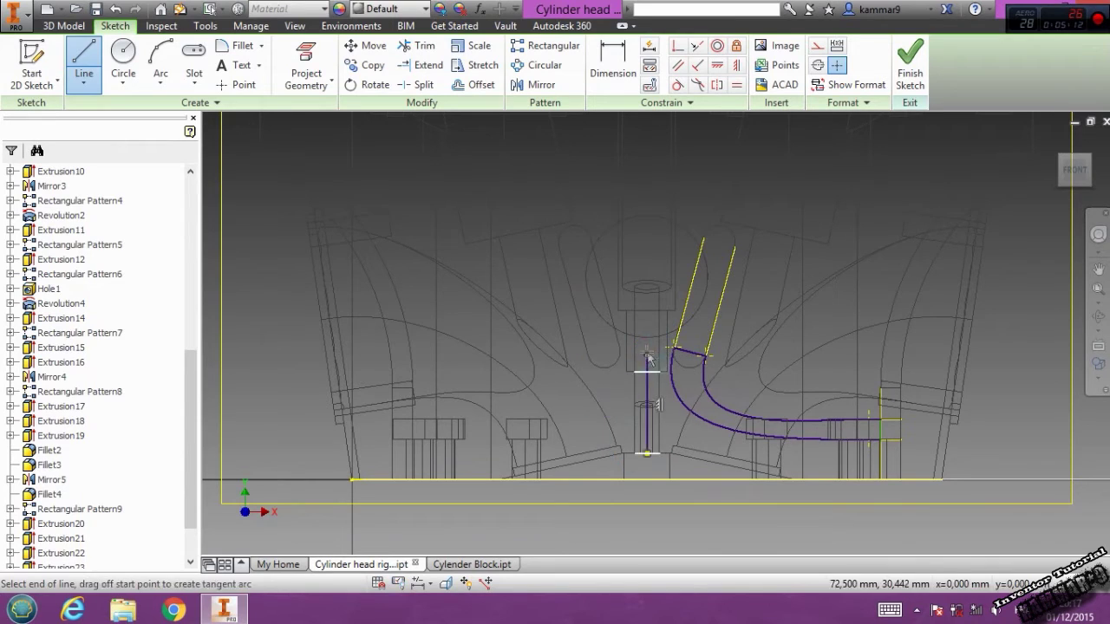
{"action": "key", "text": "Escape"}
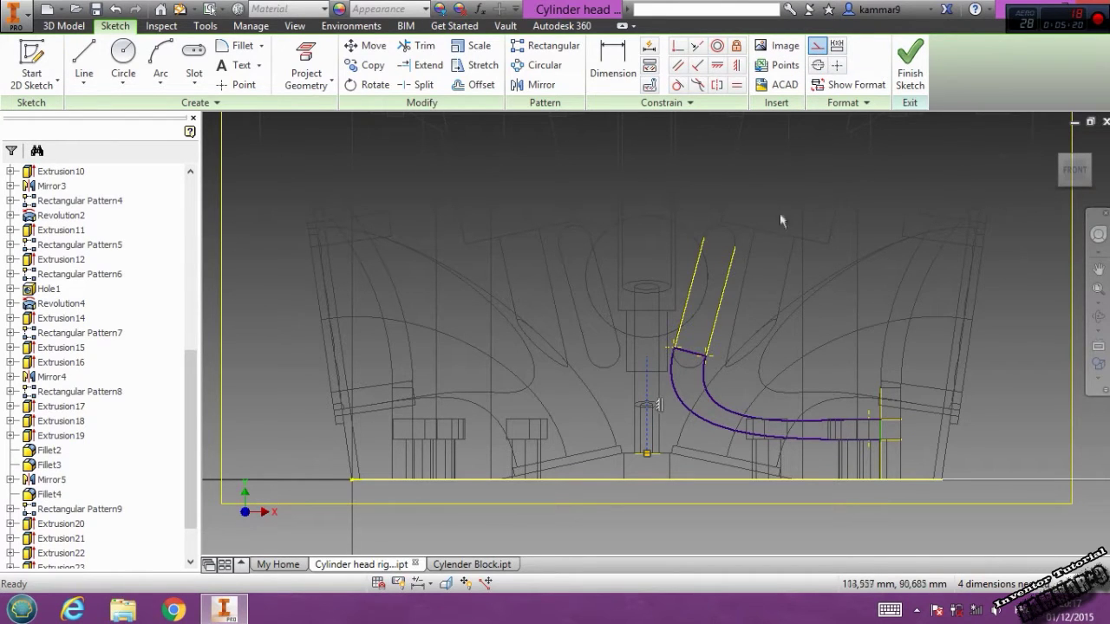
Mirror the right-hand port outline to the left about the dashed vertical centreline
{"action": "left_click", "coordinate": [639, 276]}
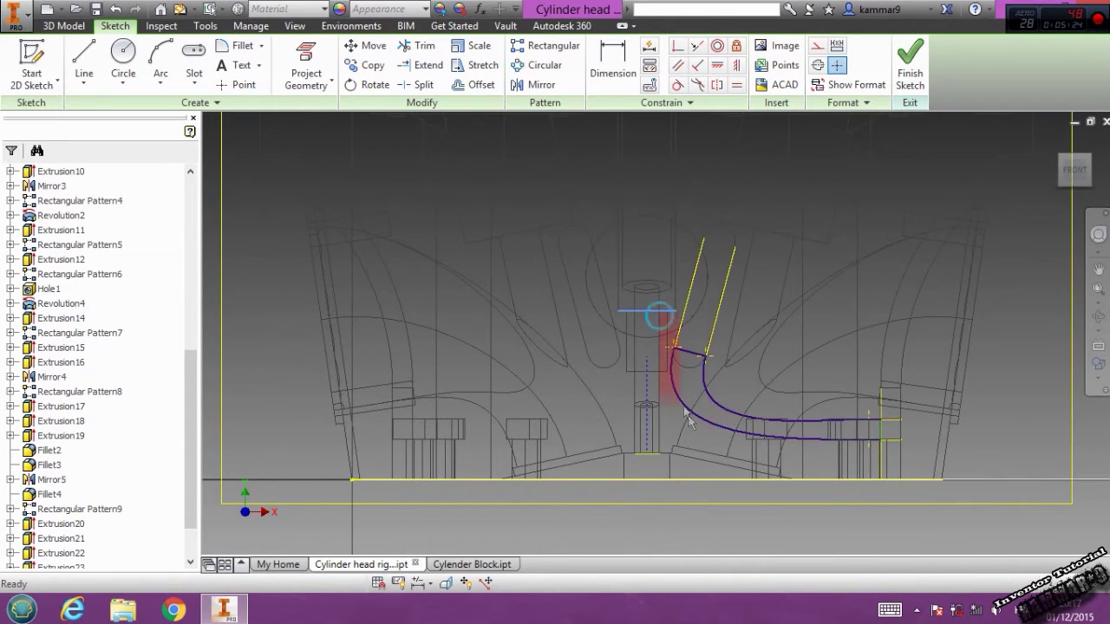
{"action": "left_click_drag", "start_coordinate": [661, 314], "coordinate": [911, 476]}
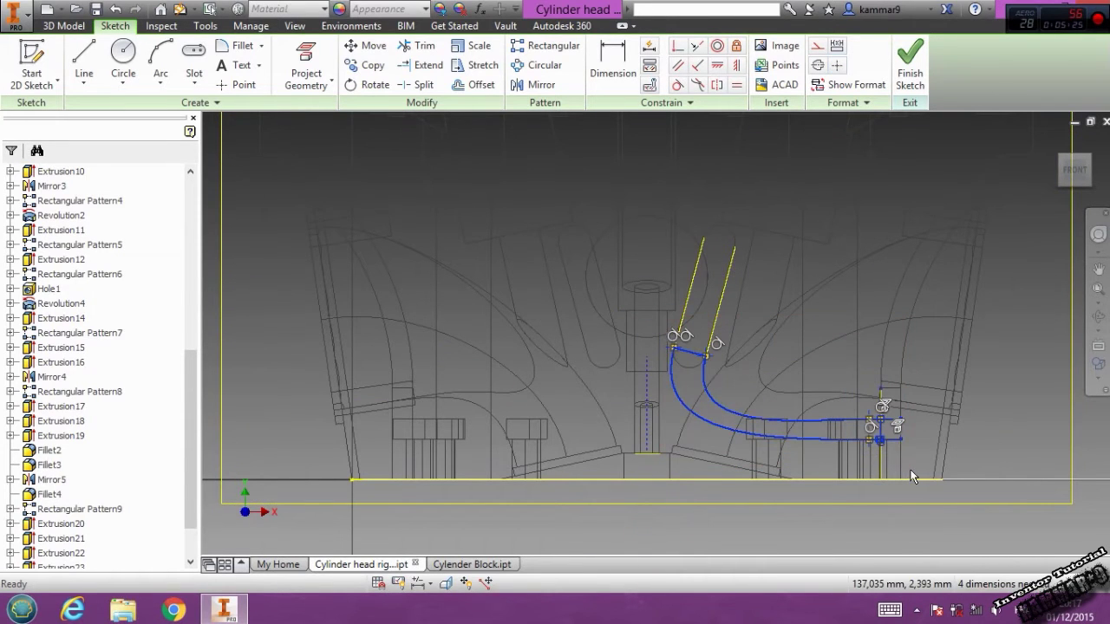
{"action": "left_click", "coordinate": [537, 86]}
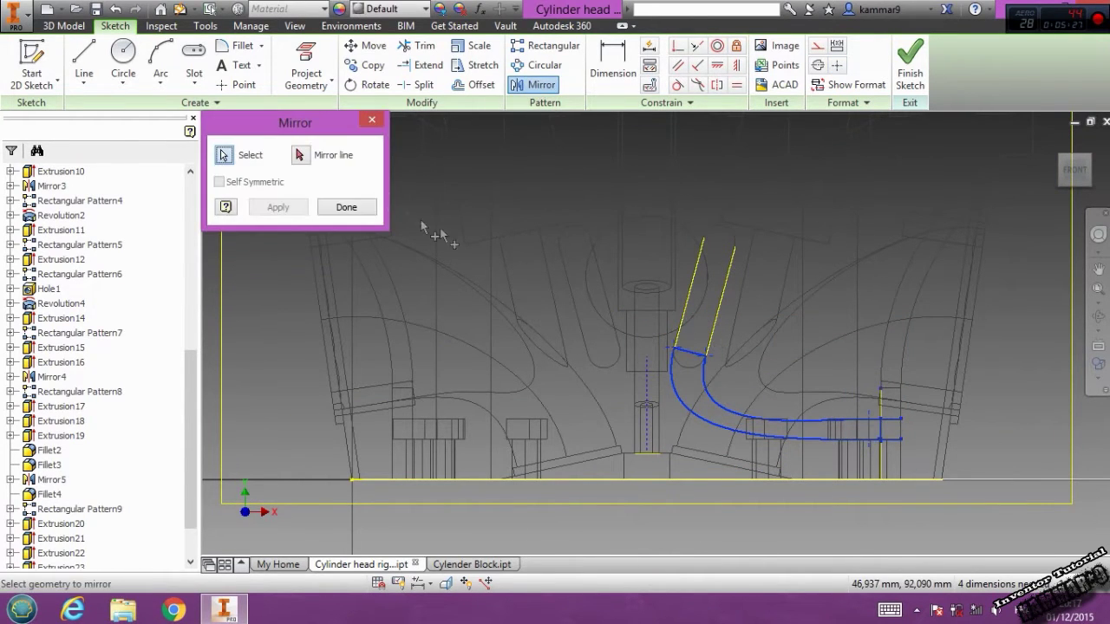
{"action": "left_click", "coordinate": [647, 400]}
{"action": "left_click", "coordinate": [277, 207]}
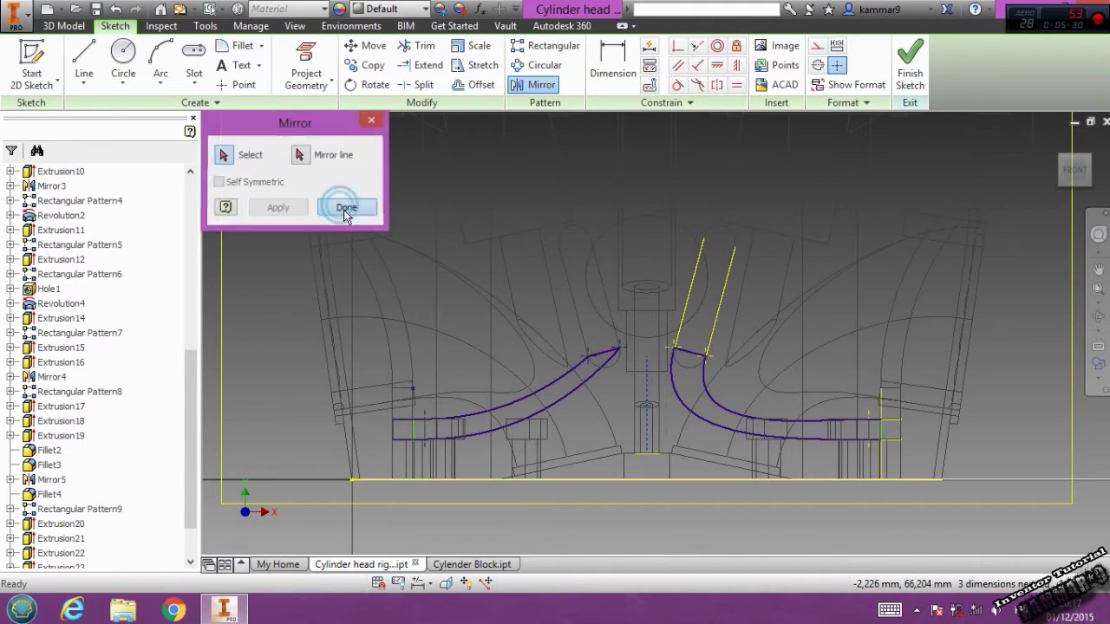
{"action": "left_click", "coordinate": [346, 208]}
{"action": "scroll", "coordinate": [554, 365], "scroll_direction": "up", "scroll_amount": 4}
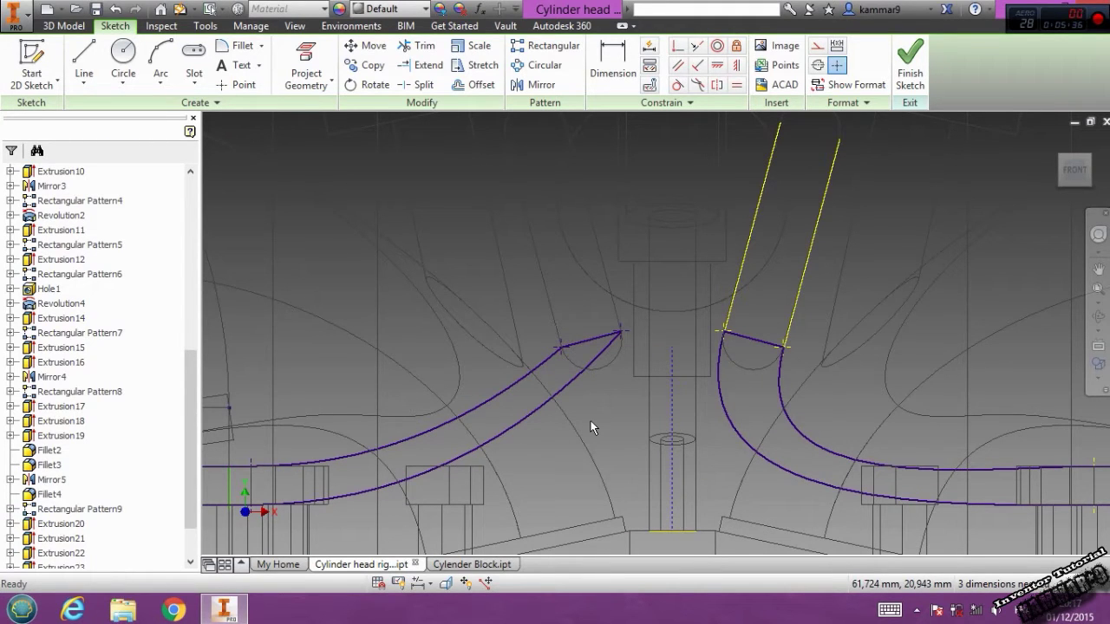
{"action": "scroll", "coordinate": [598, 425], "scroll_direction": "down", "scroll_amount": 4}
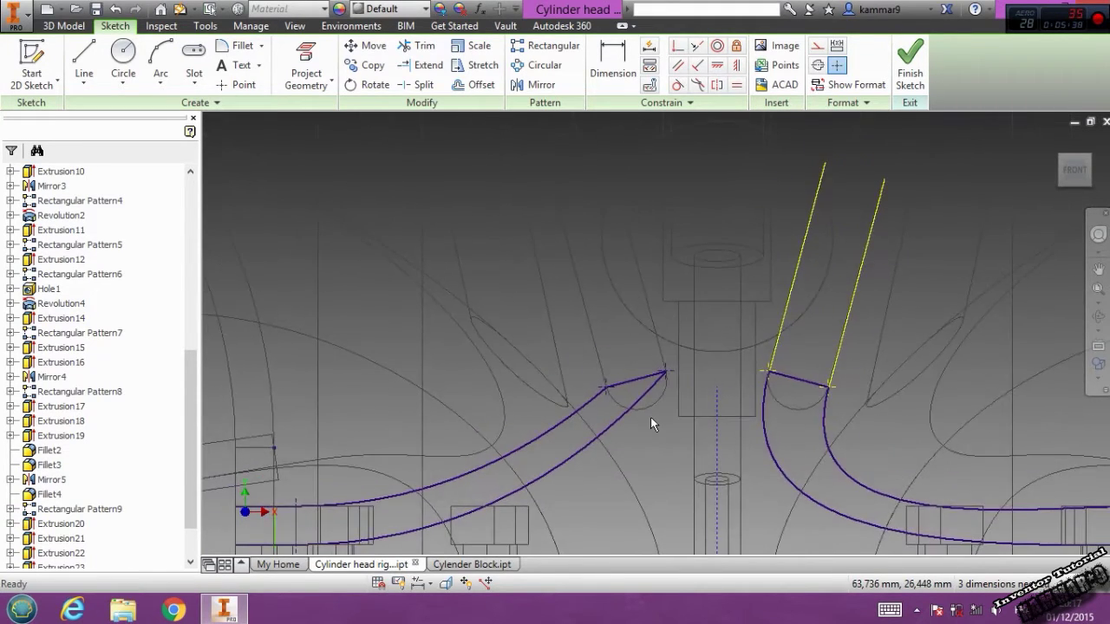
{"action": "scroll", "coordinate": [643, 431], "scroll_direction": "down", "scroll_amount": 1}
{"action": "scroll", "coordinate": [642, 384], "scroll_direction": "up", "scroll_amount": 3}
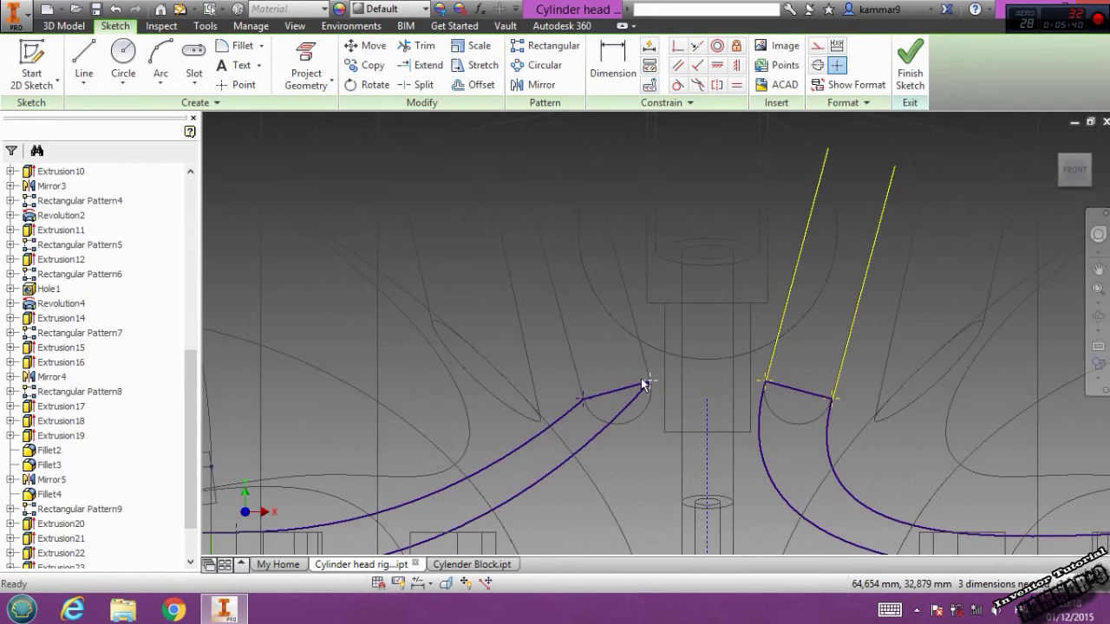
{"action": "middle_click_drag", "start_coordinate": [601, 404], "coordinate": [602, 348]}
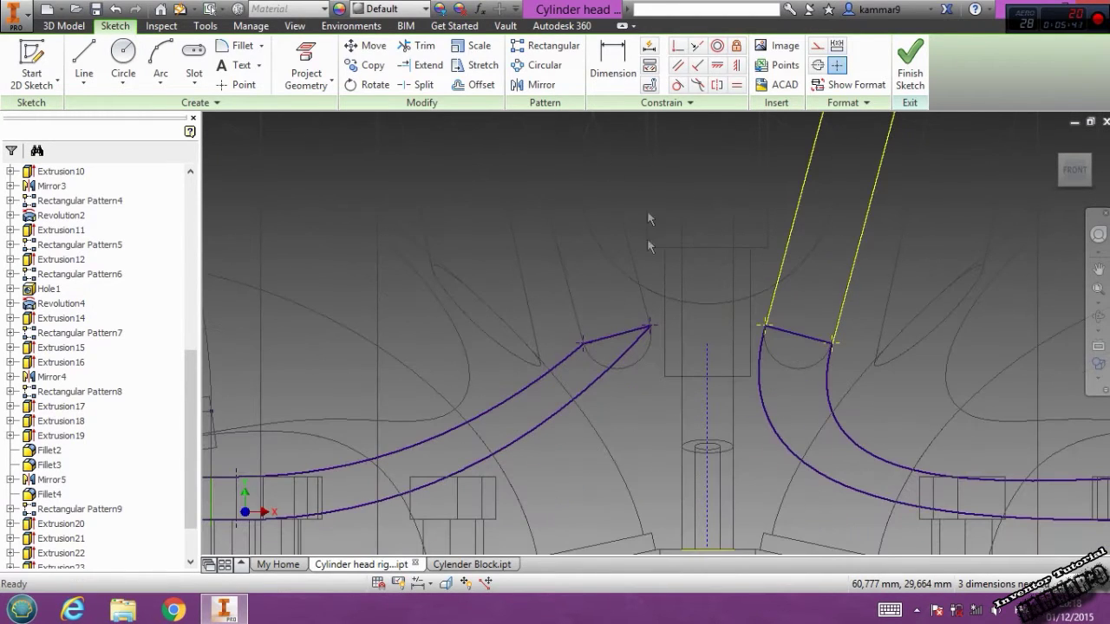
Make the left port's upper and lower curves tangent to their angled guide lines
{"action": "left_click", "coordinate": [677, 84]}
{"action": "left_click", "coordinate": [627, 357]}
{"action": "left_click", "coordinate": [648, 310]}
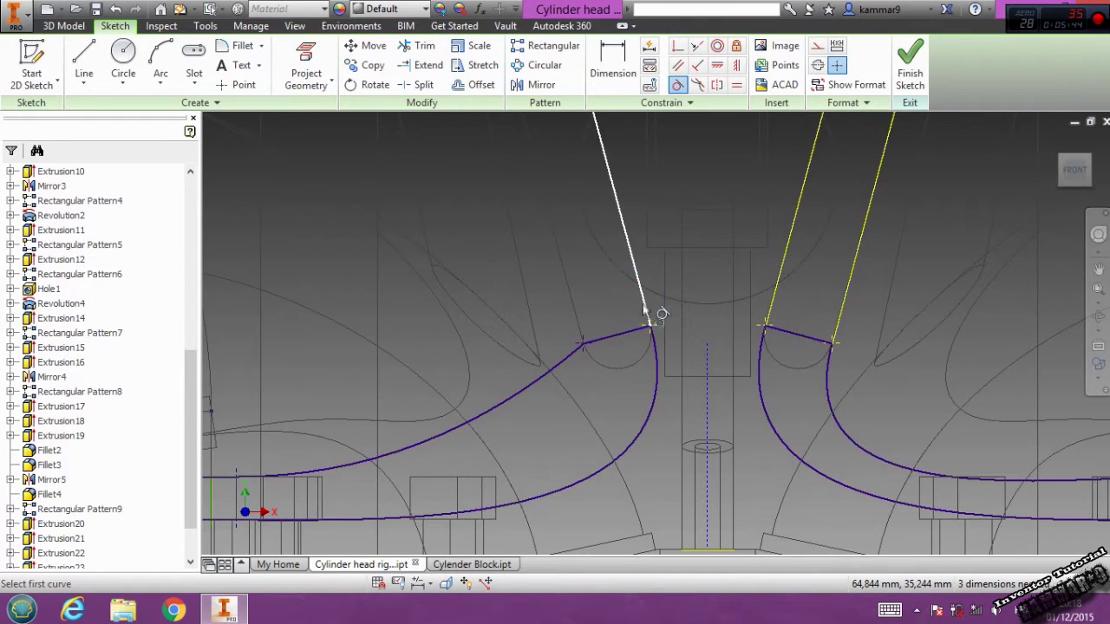
{"action": "left_click", "coordinate": [577, 347]}
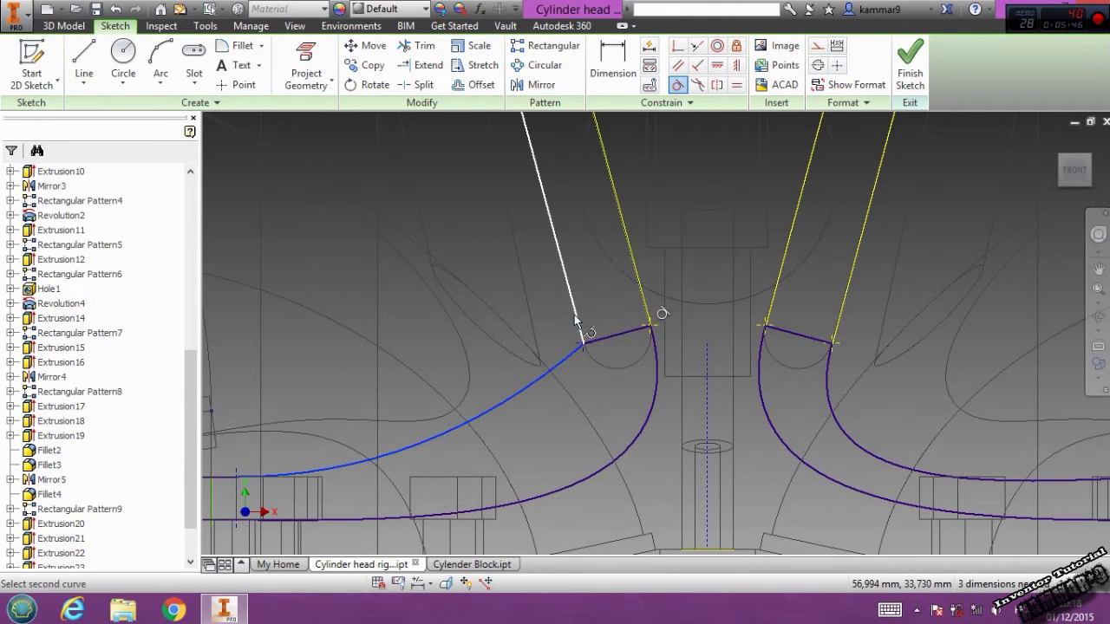
{"action": "left_click", "coordinate": [578, 323]}
{"action": "scroll", "coordinate": [525, 424], "scroll_direction": "down", "scroll_amount": 3}
{"action": "middle_click_drag", "start_coordinate": [524, 425], "coordinate": [524, 394]}
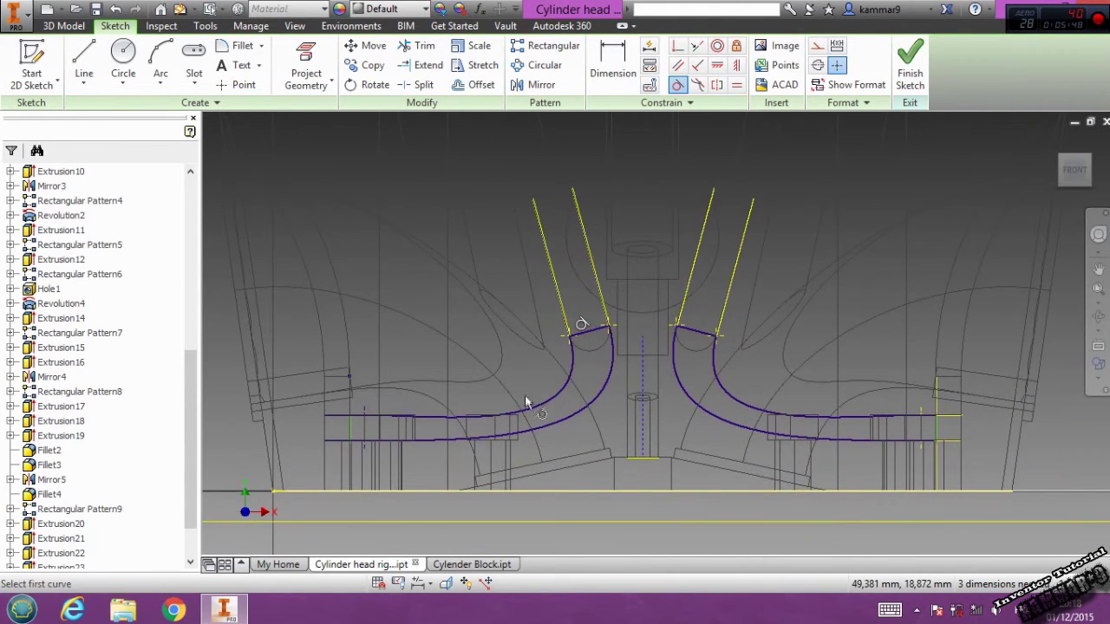
{"action": "key", "text": "Escape"}
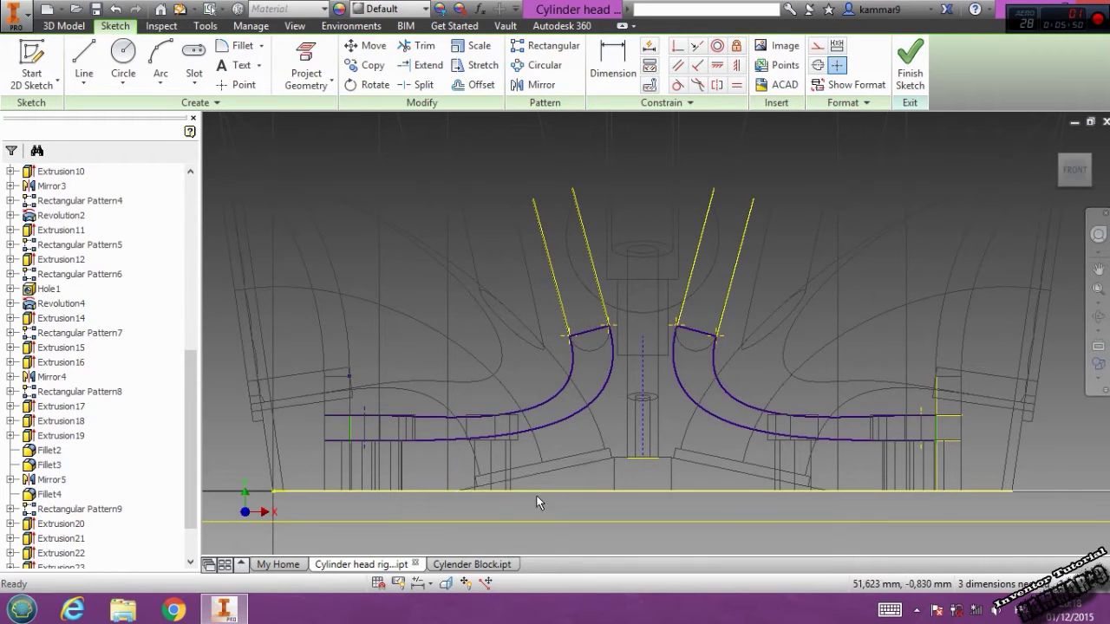
{"action": "mouse_move", "coordinate": [538, 473]}
{"action": "middle_mouse_down"}
{"action": "mouse_move", "coordinate": [526, 465]}
{"action": "mouse_move", "coordinate": [633, 425]}
{"action": "middle_mouse_up"}
{"action": "scroll", "coordinate": [656, 523], "scroll_direction": "down", "scroll_amount": 2}
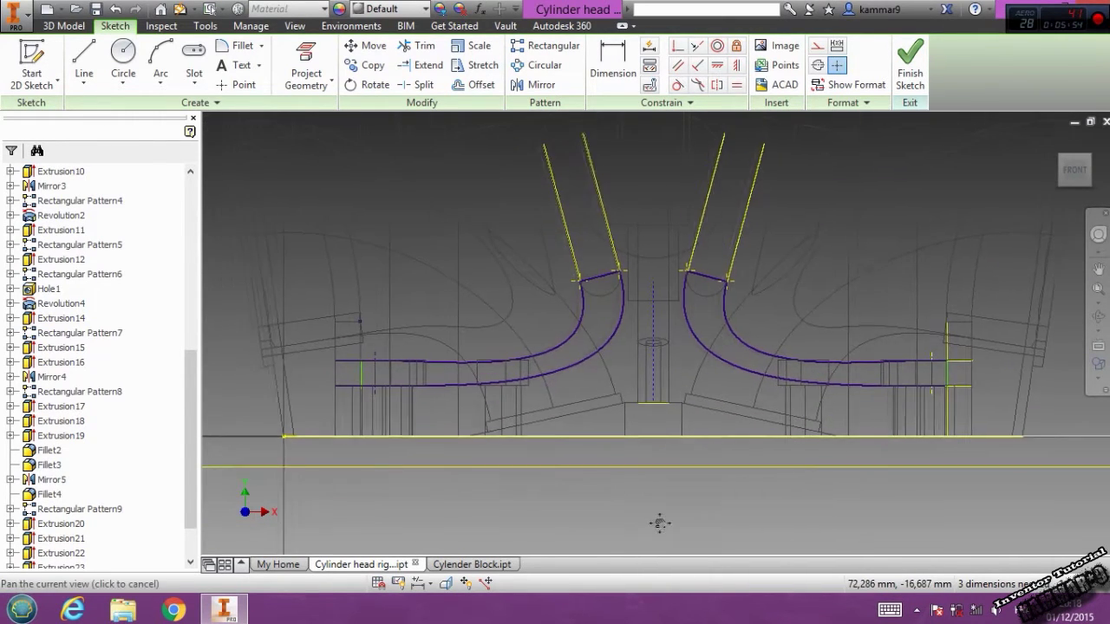
{"action": "middle_click_drag", "start_coordinate": [663, 522], "coordinate": [657, 496]}
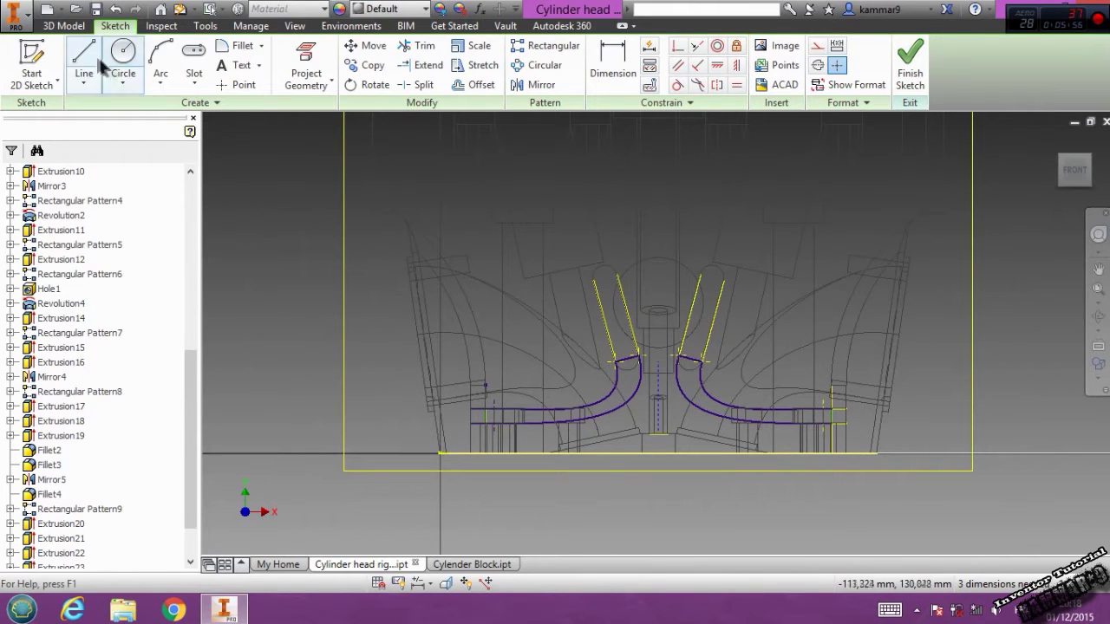
{"action": "left_click", "coordinate": [62, 26]}
Extrude-cut both port profiles 5 mm, symmetric about the offset plane
{"action": "left_click", "coordinate": [85, 60]}
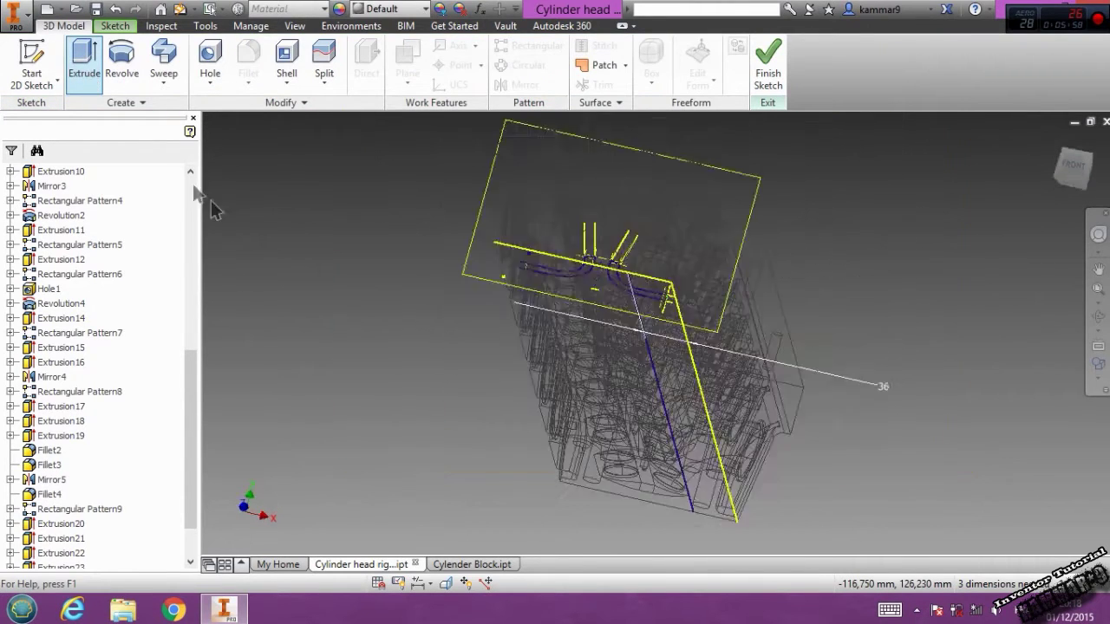
{"action": "scroll", "coordinate": [617, 359], "scroll_direction": "up", "scroll_amount": 5}
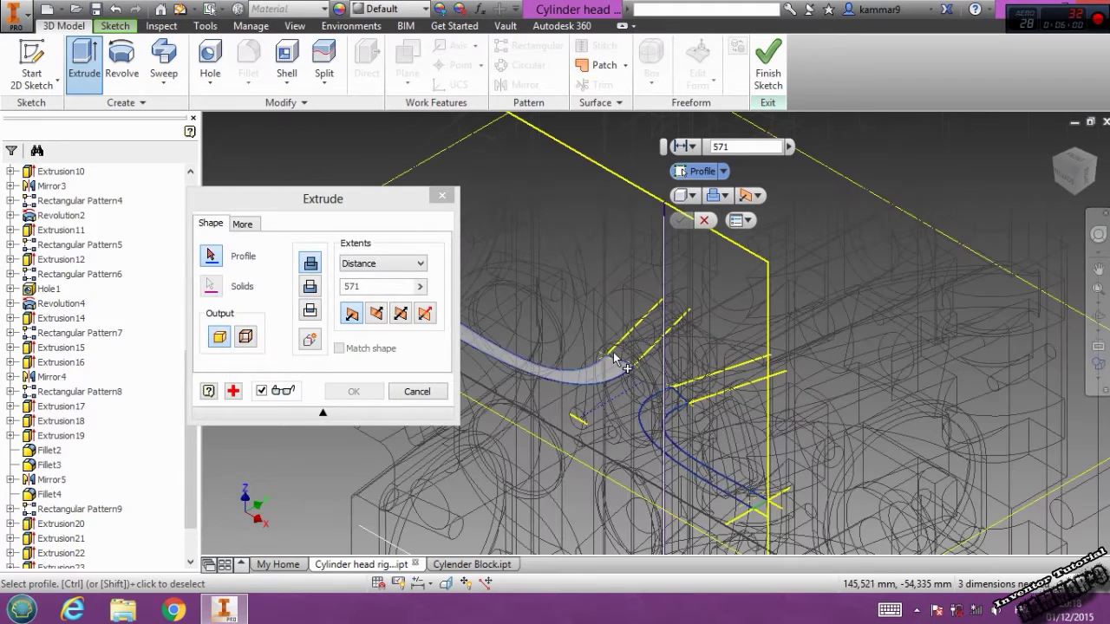
{"action": "left_click", "coordinate": [625, 408]}
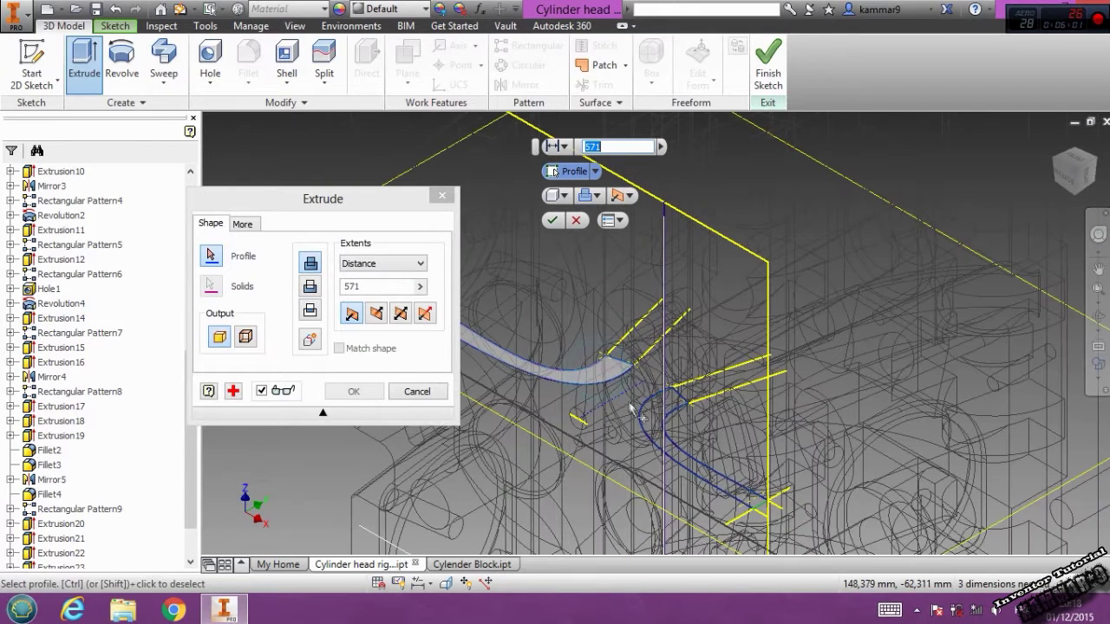
{"action": "left_click", "coordinate": [311, 286]}
{"action": "left_click", "coordinate": [352, 290]}
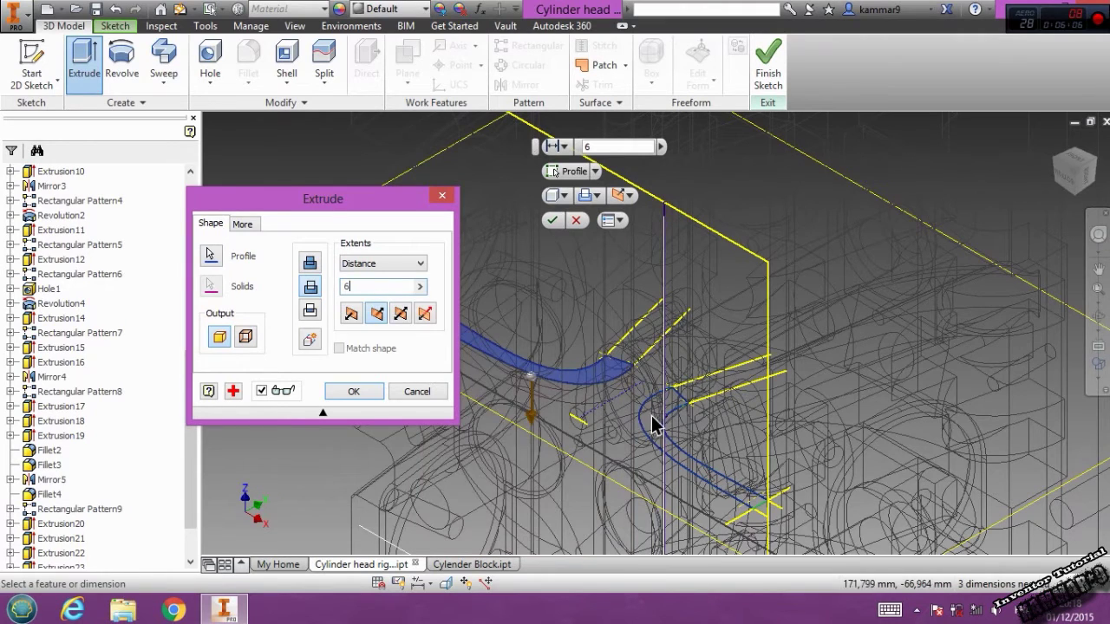
{"action": "left_click_drag", "start_coordinate": [371, 286], "coordinate": [338, 294]}
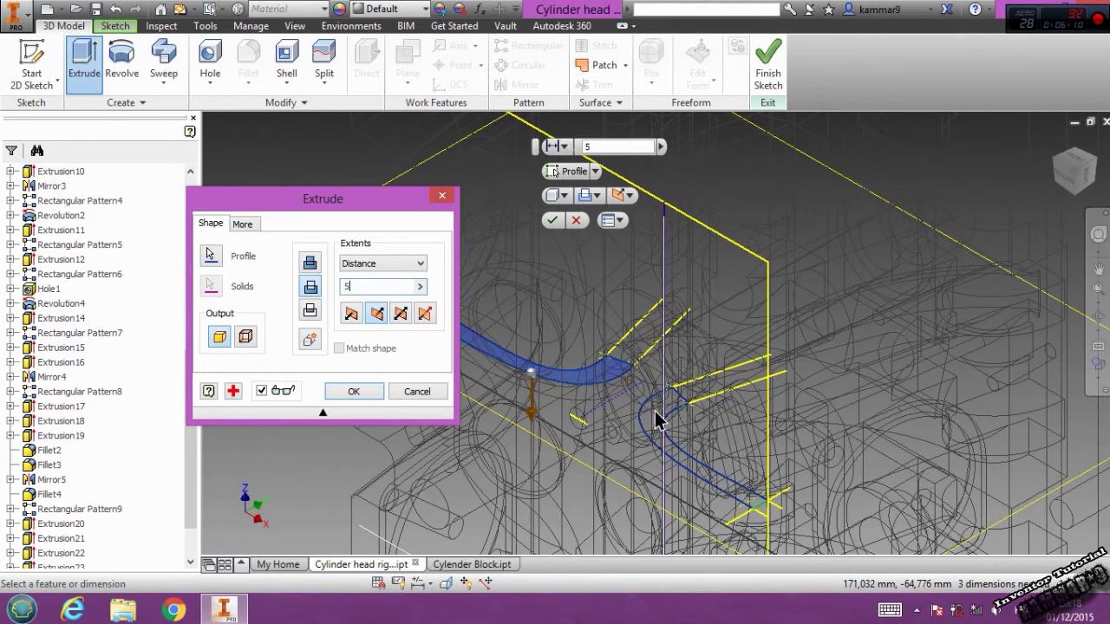
{"action": "left_click", "coordinate": [209, 255]}
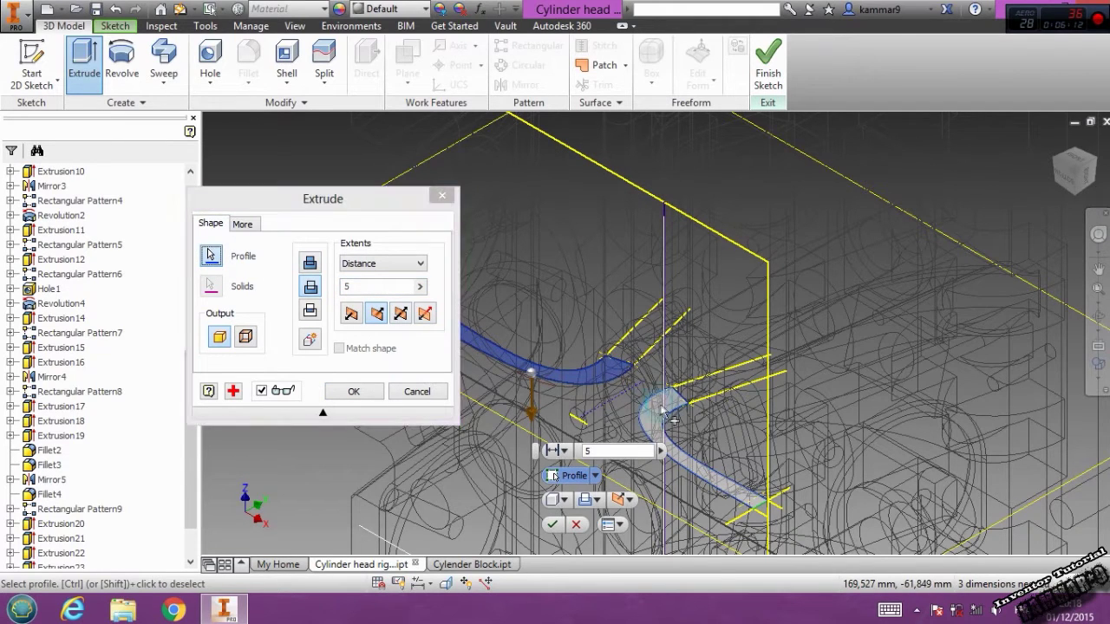
{"action": "left_click", "coordinate": [404, 317]}
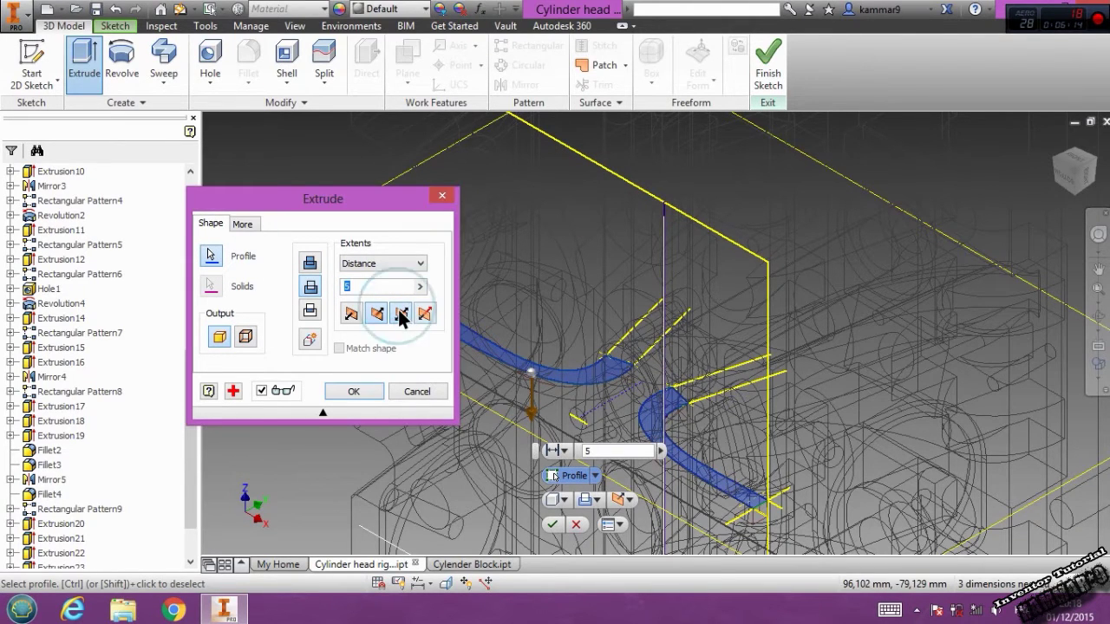
{"action": "left_click", "coordinate": [362, 389]}
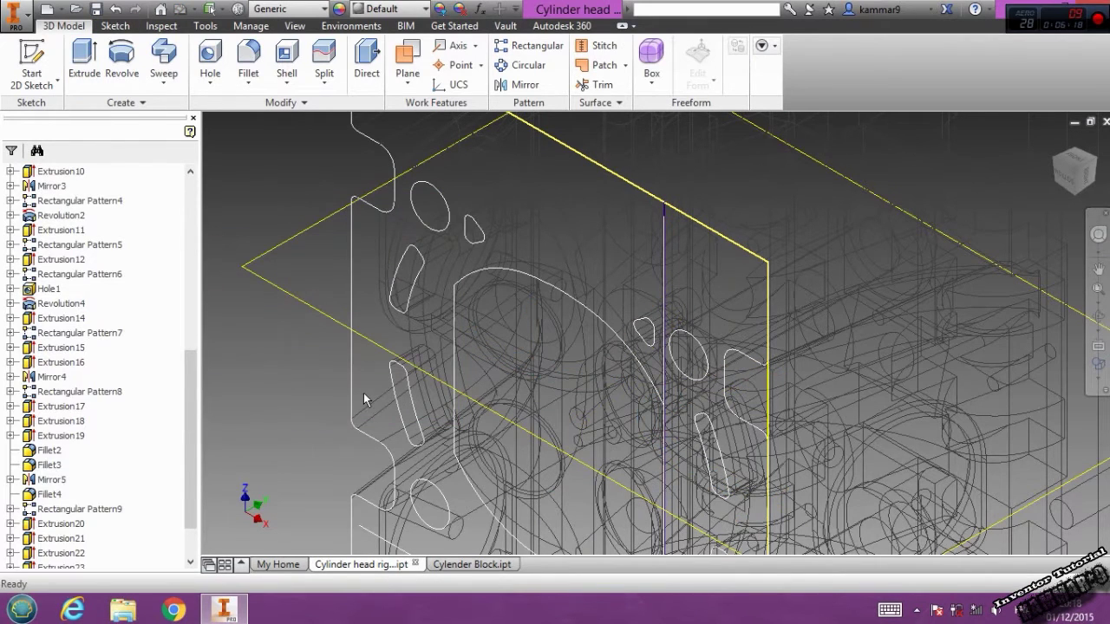
Switch the model display to Shaded with hidden edges
{"action": "left_click", "coordinate": [1094, 374]}
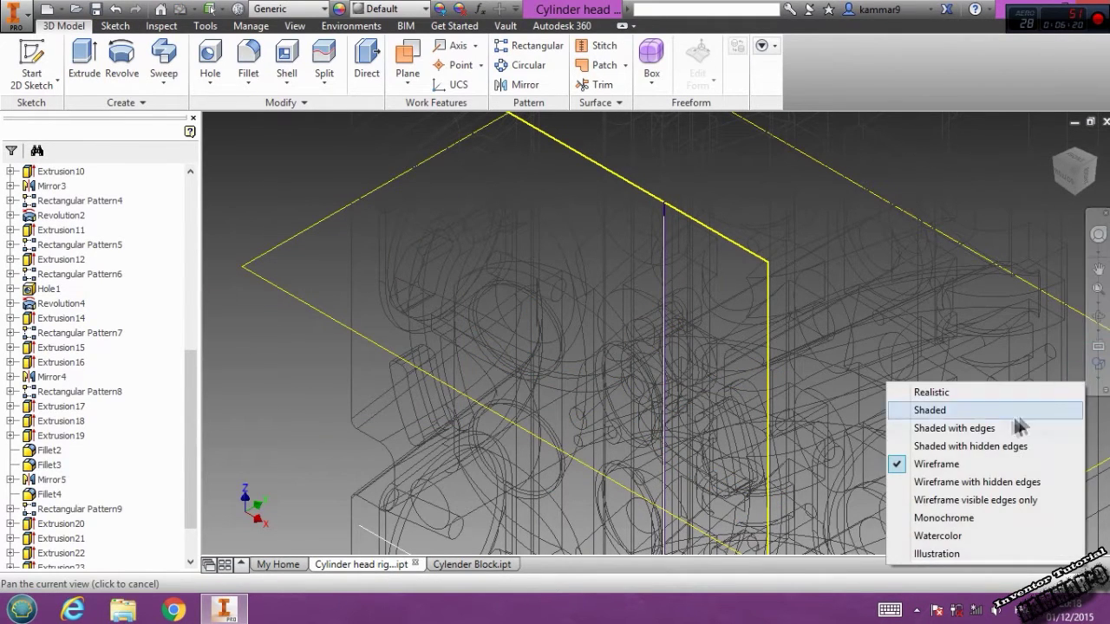
{"action": "left_click", "coordinate": [971, 445]}
{"action": "scroll", "coordinate": [782, 389], "scroll_direction": "down", "scroll_amount": 5}
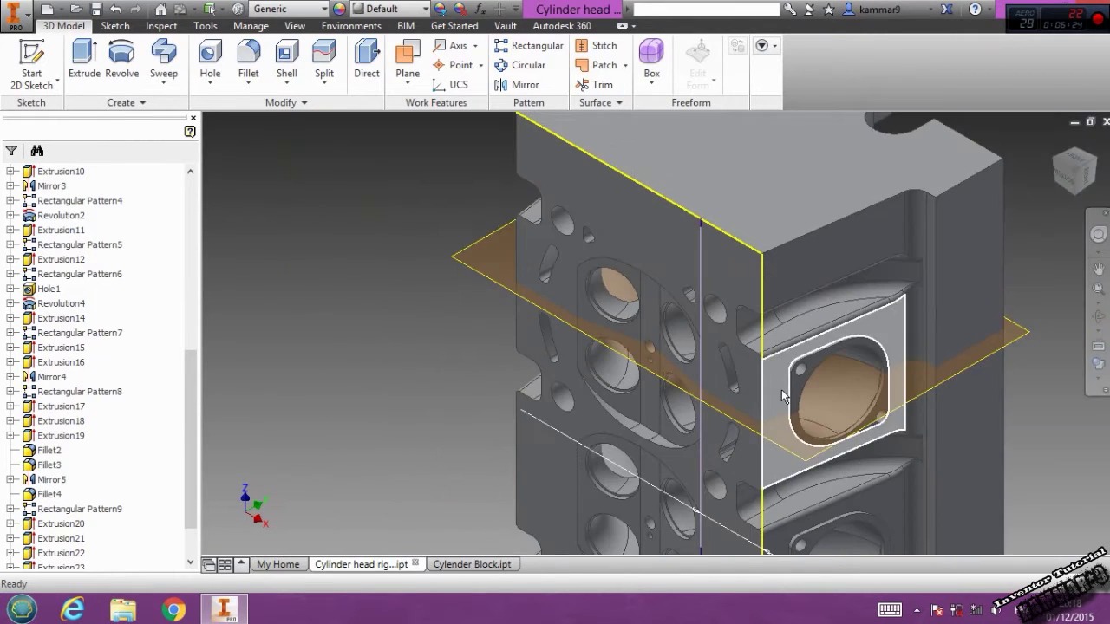
{"action": "middle_click_drag", "start_coordinate": [763, 382], "coordinate": [737, 427]}
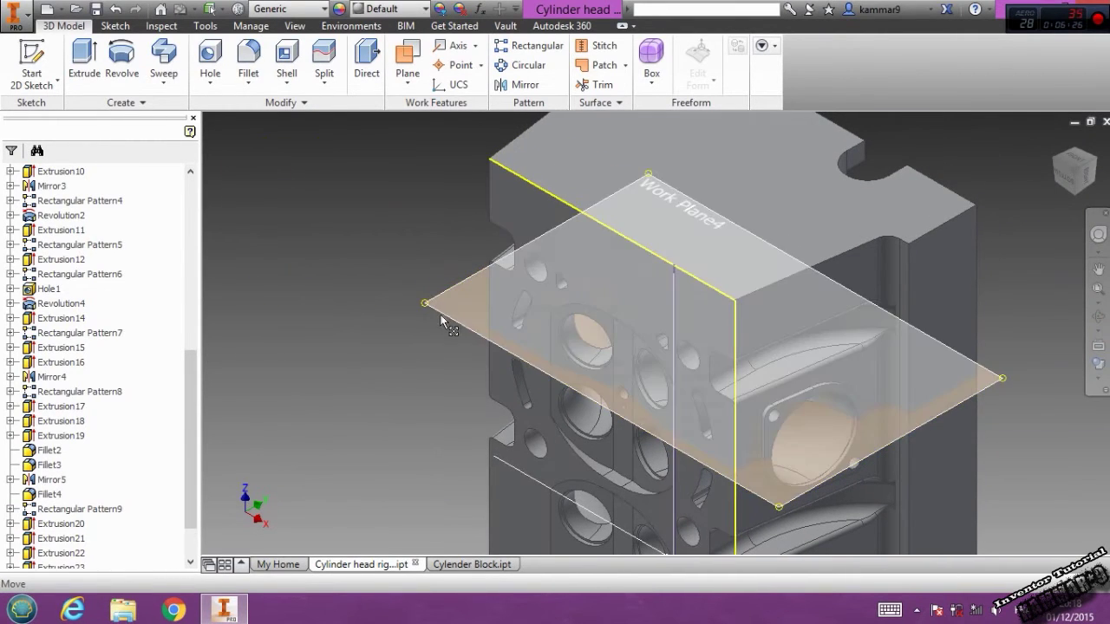
Create a cross-section analysis sliced at Work Plane4
{"action": "left_click", "coordinate": [440, 313]}
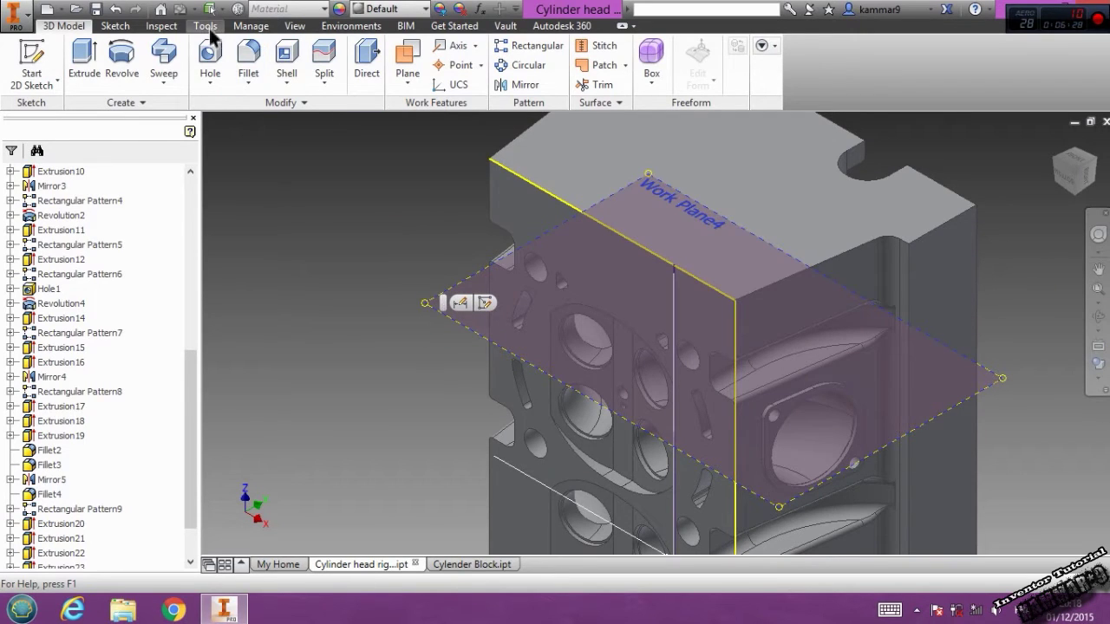
{"action": "left_click", "coordinate": [207, 27]}
{"action": "left_click", "coordinate": [165, 27]}
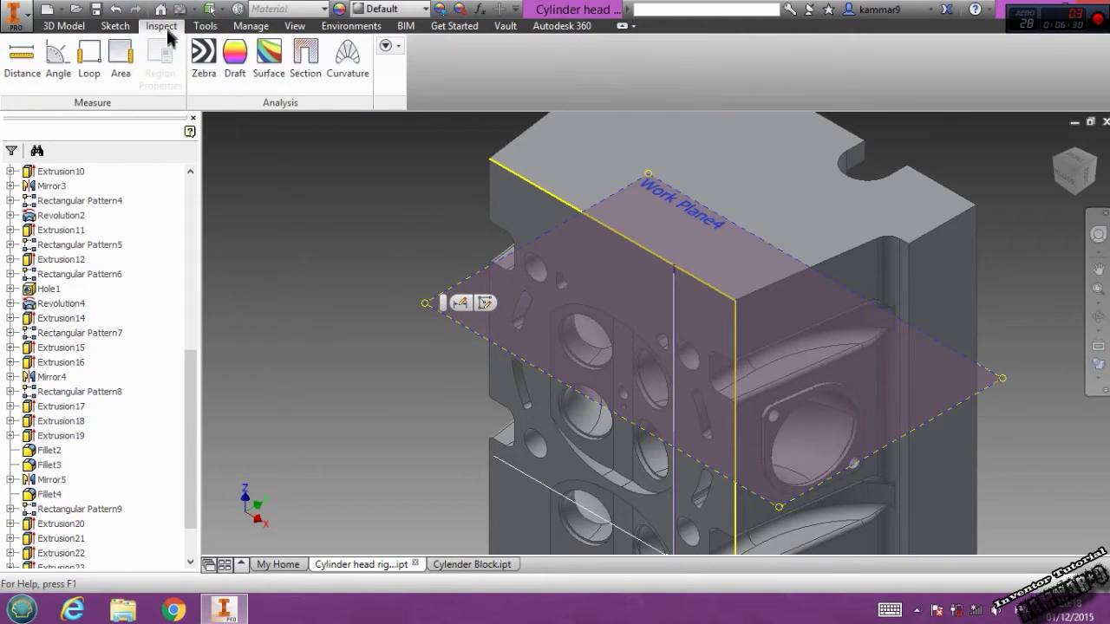
{"action": "left_click", "coordinate": [308, 65]}
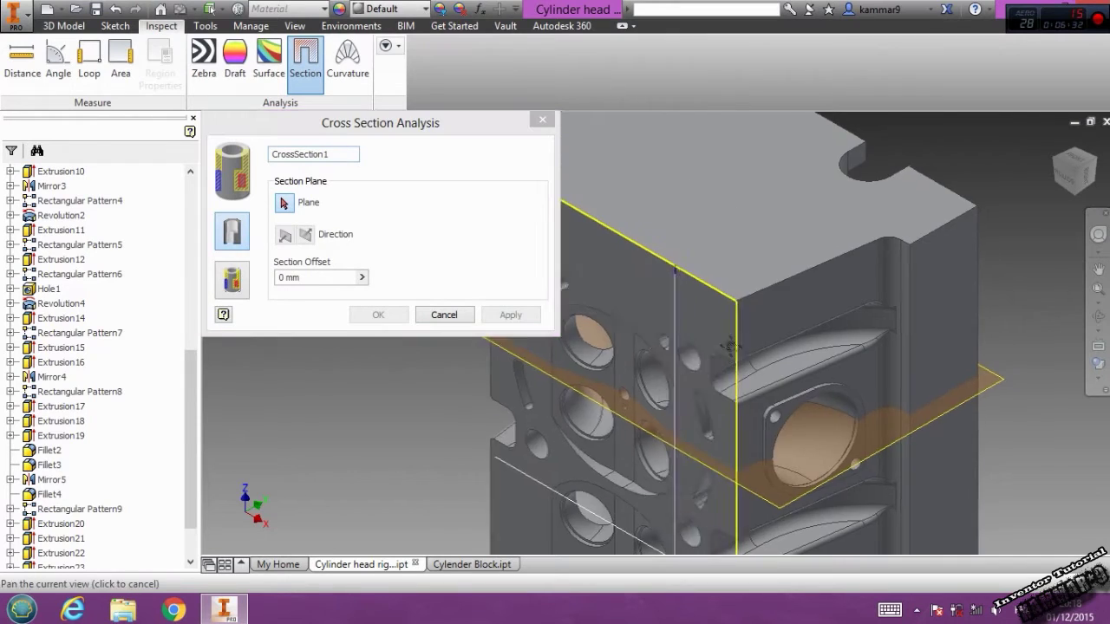
{"action": "left_click", "coordinate": [288, 207]}
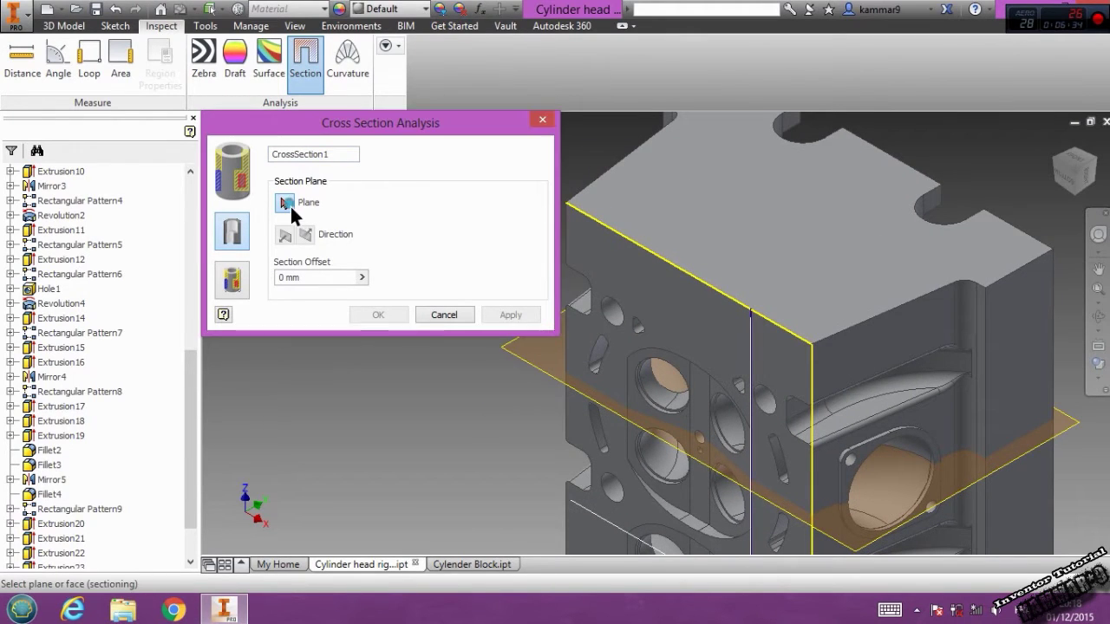
{"action": "left_click", "coordinate": [545, 383]}
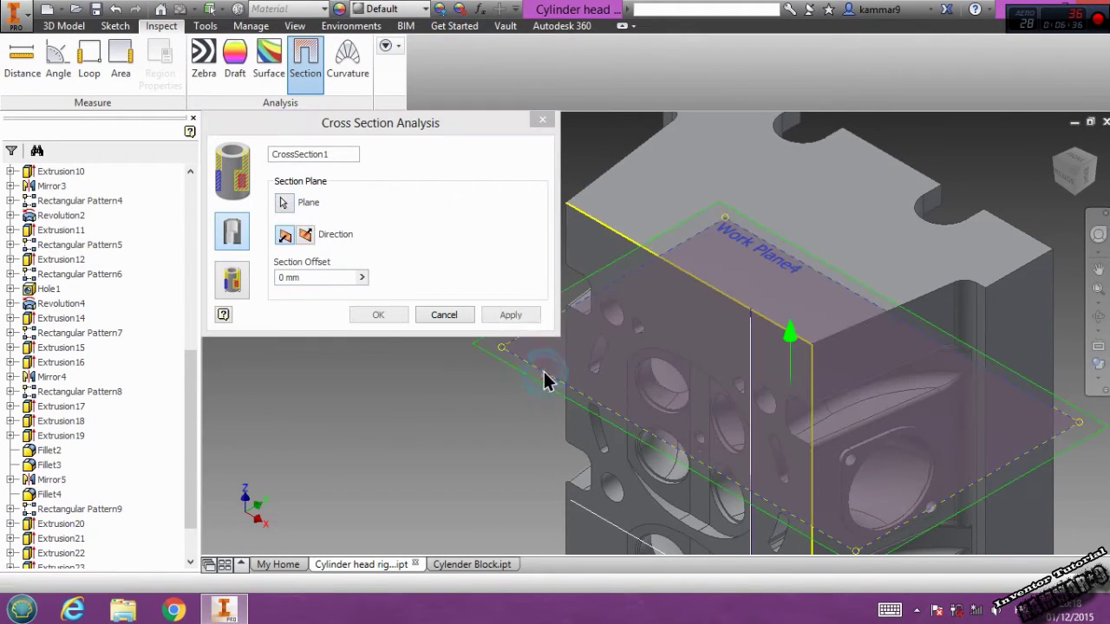
{"action": "left_click", "coordinate": [378, 315]}
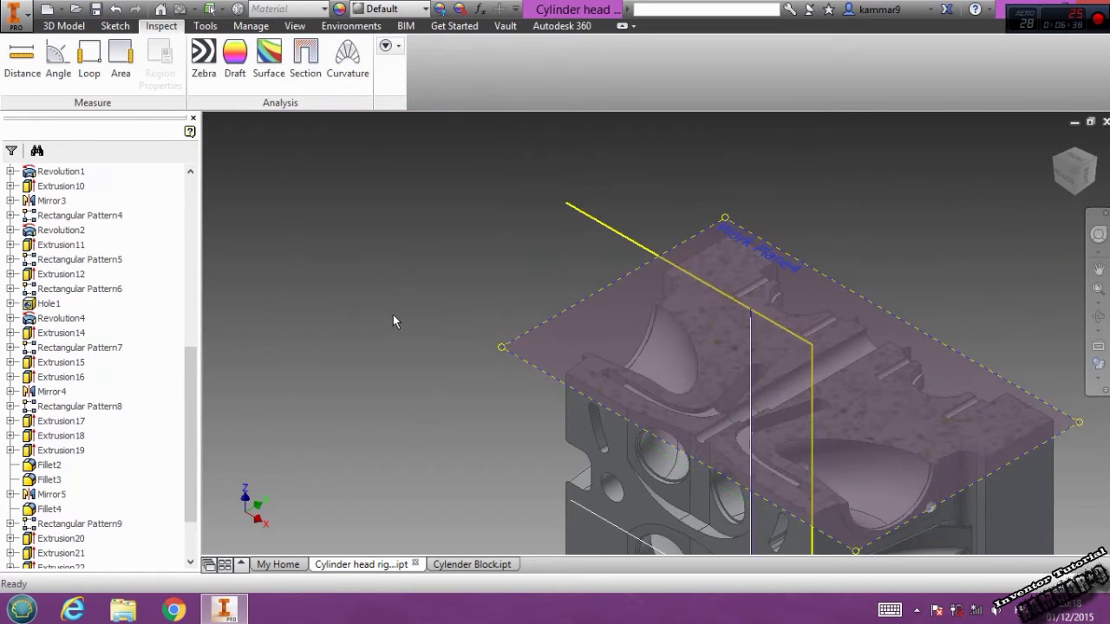
{"action": "left_click", "coordinate": [832, 259]}
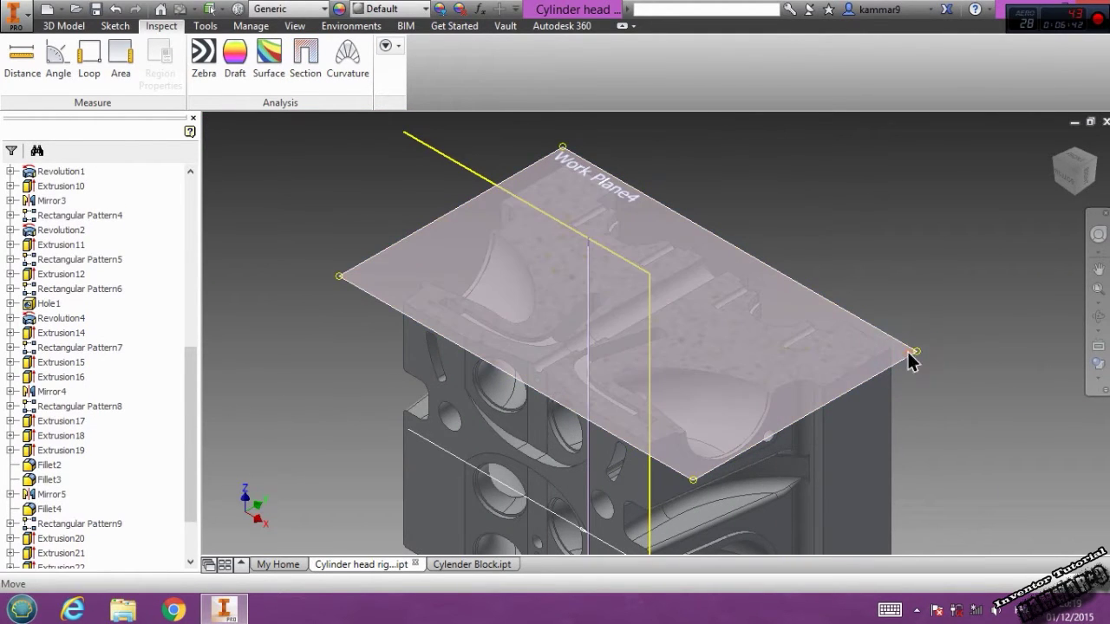
{"action": "right_click", "coordinate": [908, 355]}
{"action": "left_click", "coordinate": [949, 264]}
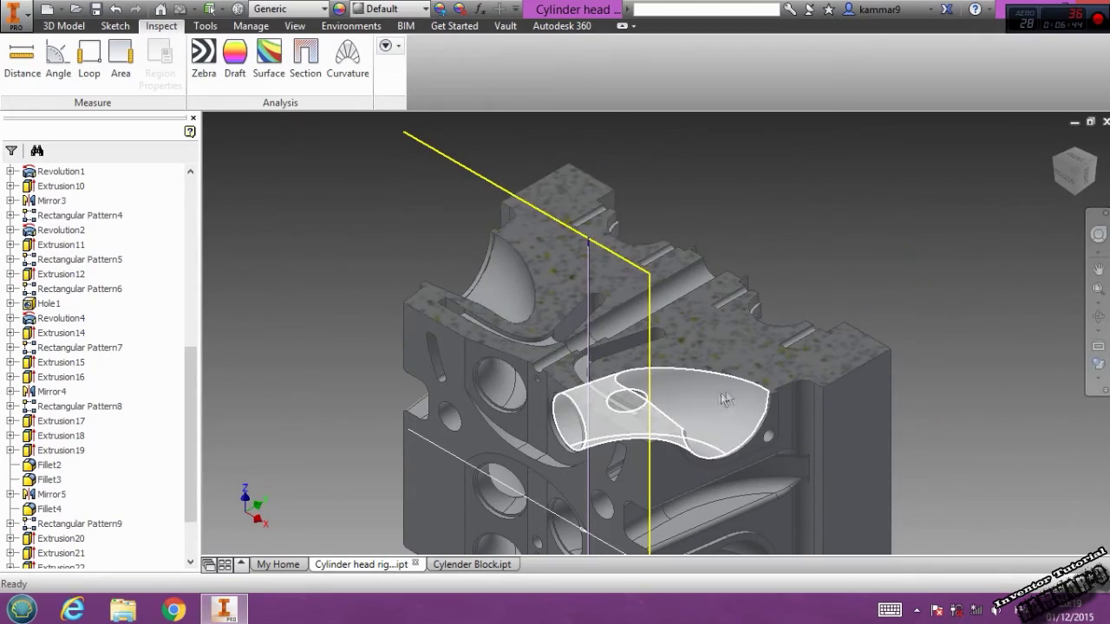
{"action": "middle_click_drag", "start_coordinate": [726, 403], "coordinate": [702, 360], "text": "shift"}
{"action": "scroll", "coordinate": [736, 434], "scroll_direction": "up", "scroll_amount": 5}
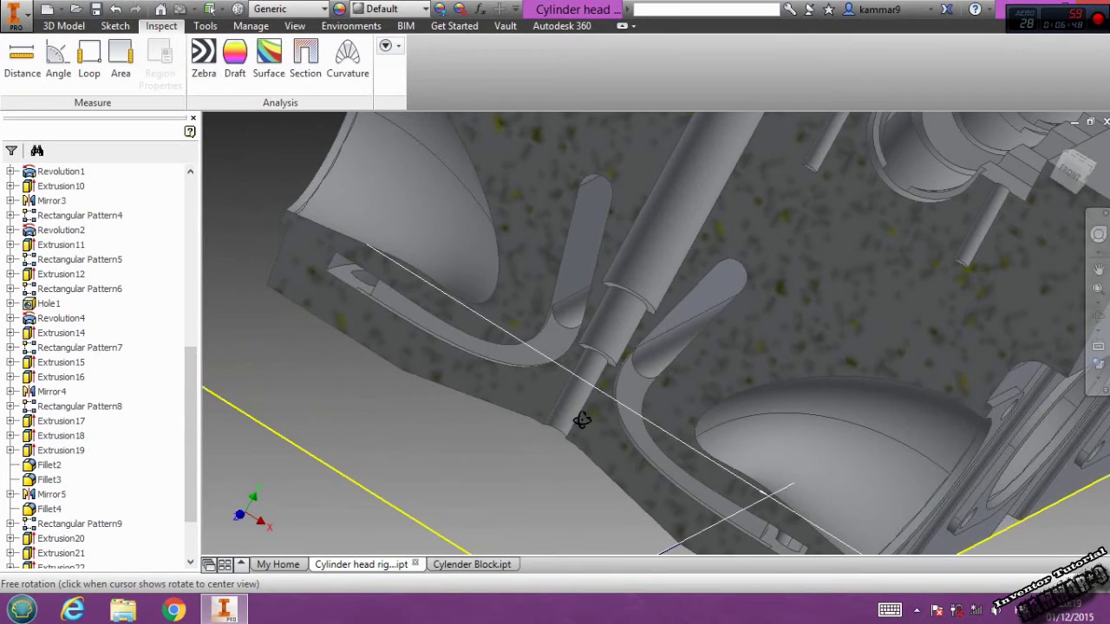
{"action": "middle_click_drag", "start_coordinate": [664, 401], "coordinate": [619, 402], "text": "shift"}
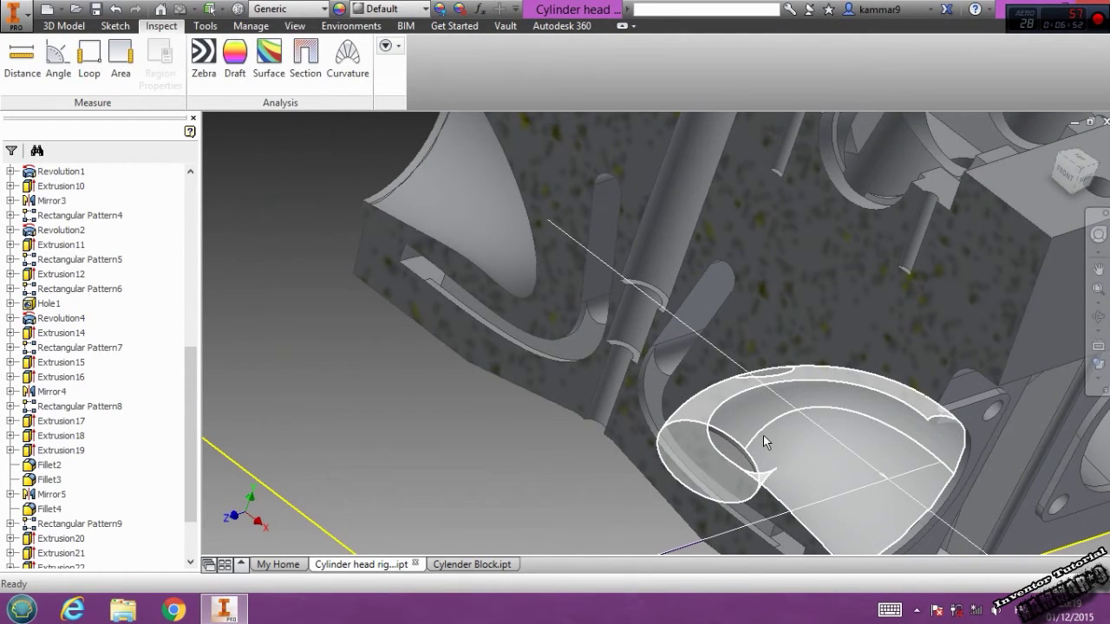
{"action": "mouse_move", "coordinate": [763, 442]}
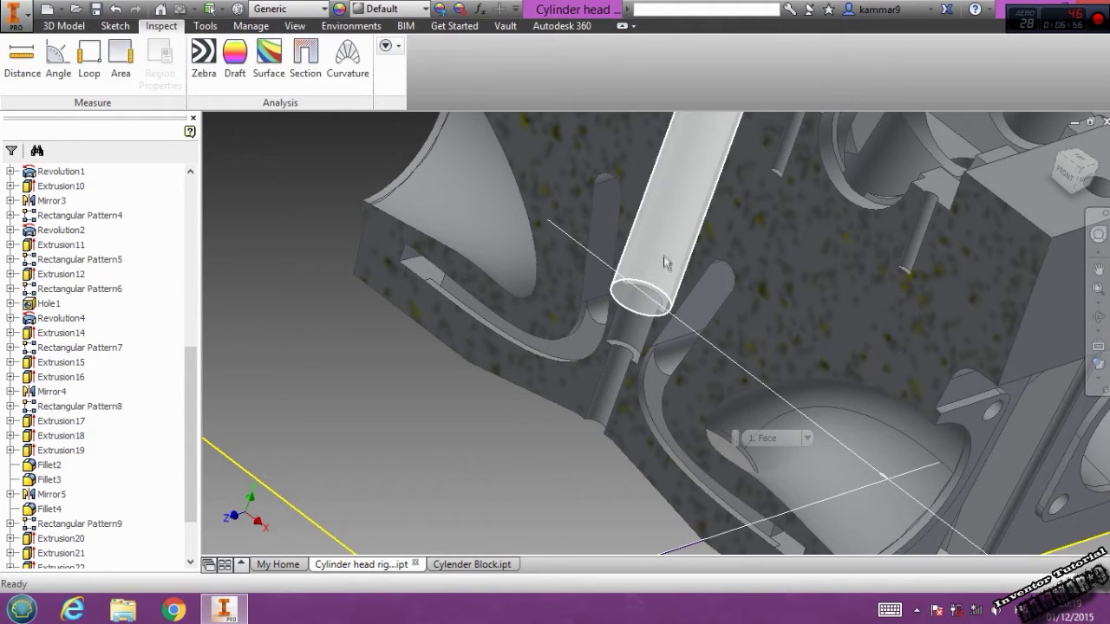
{"action": "middle_click_drag", "start_coordinate": [637, 390], "coordinate": [780, 271]}
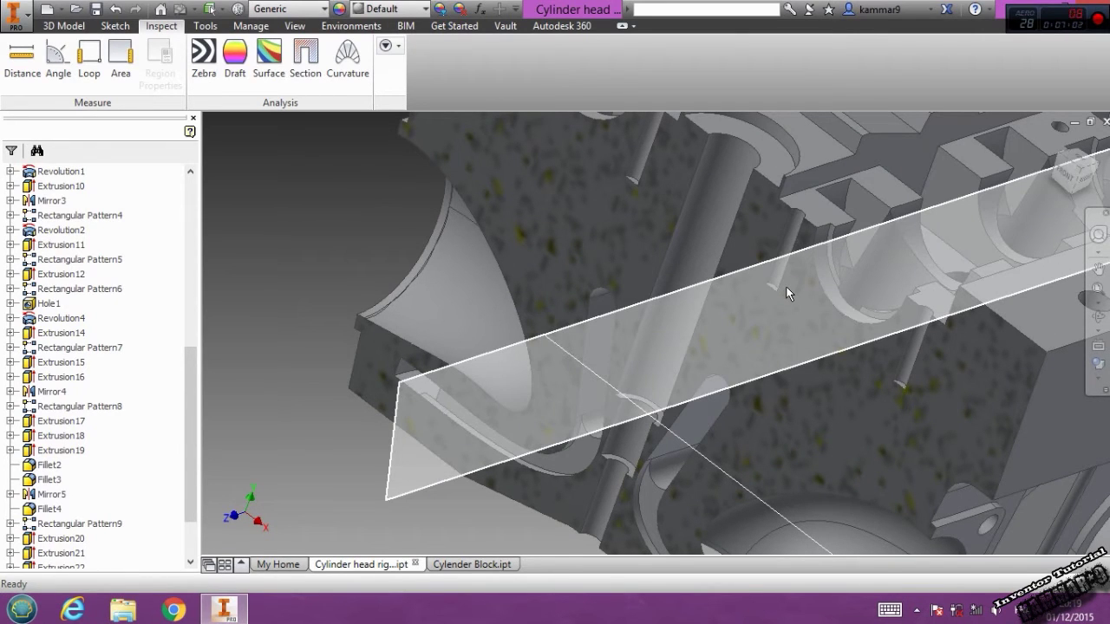
{"action": "mouse_move", "coordinate": [786, 287]}
{"action": "middle_click_drag", "start_coordinate": [786, 287], "coordinate": [782, 282]}
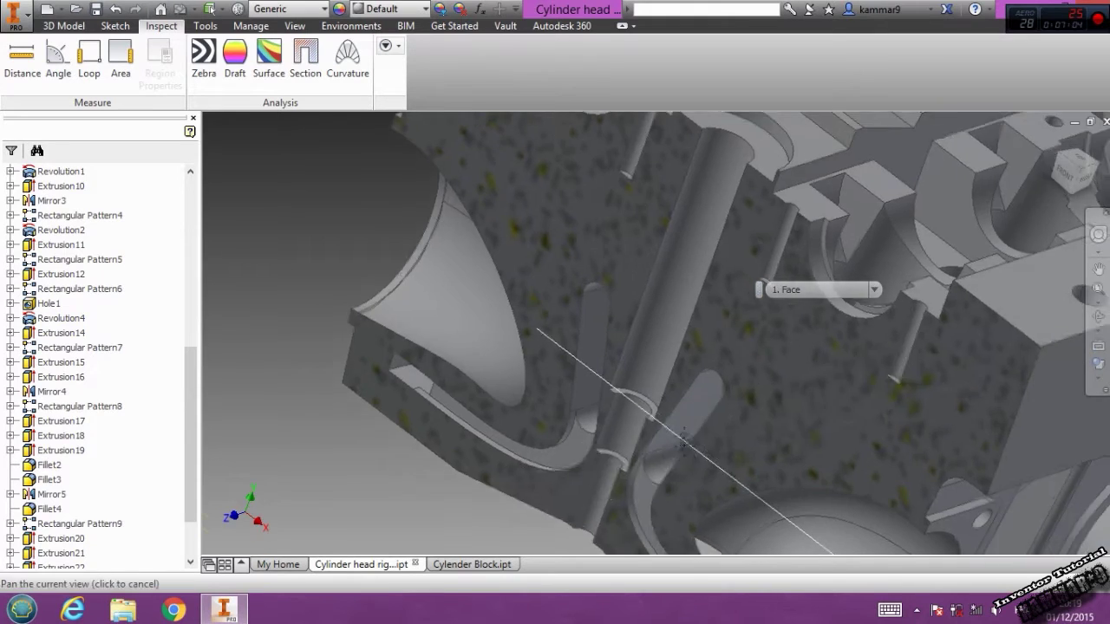
{"action": "middle_click_drag", "start_coordinate": [683, 440], "coordinate": [708, 346]}
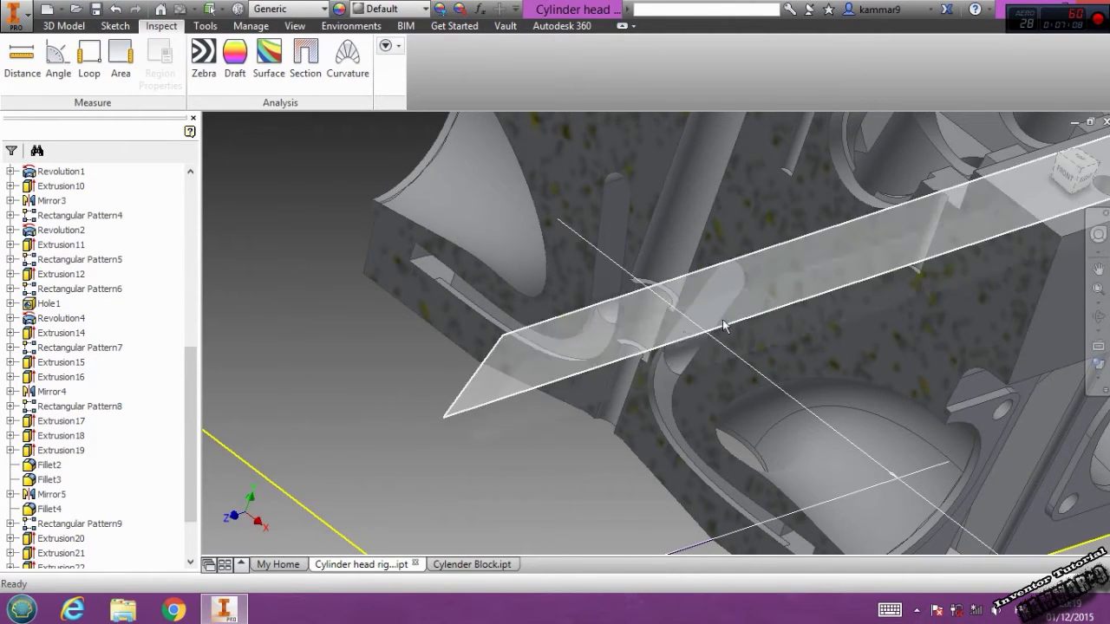
{"action": "middle_click_drag", "start_coordinate": [540, 413], "coordinate": [510, 432]}
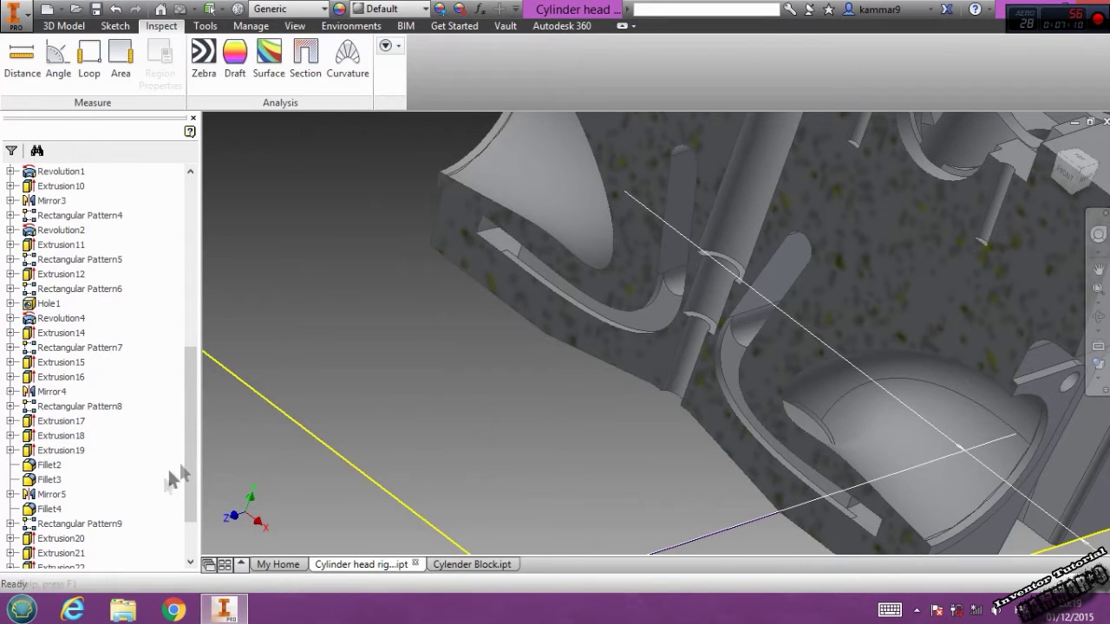
{"action": "left_click_drag", "start_coordinate": [192, 489], "coordinate": [192, 548]}
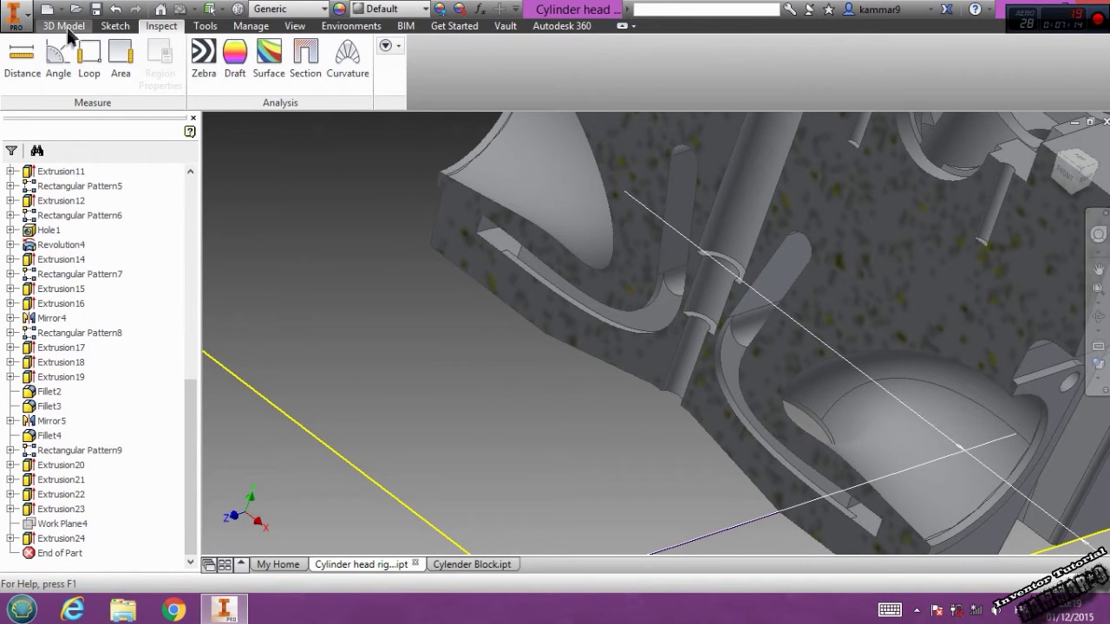
Turn off visibility of the CrossSection1 analysis
{"action": "scroll", "coordinate": [53, 218], "scroll_direction": "up", "scroll_amount": 12}
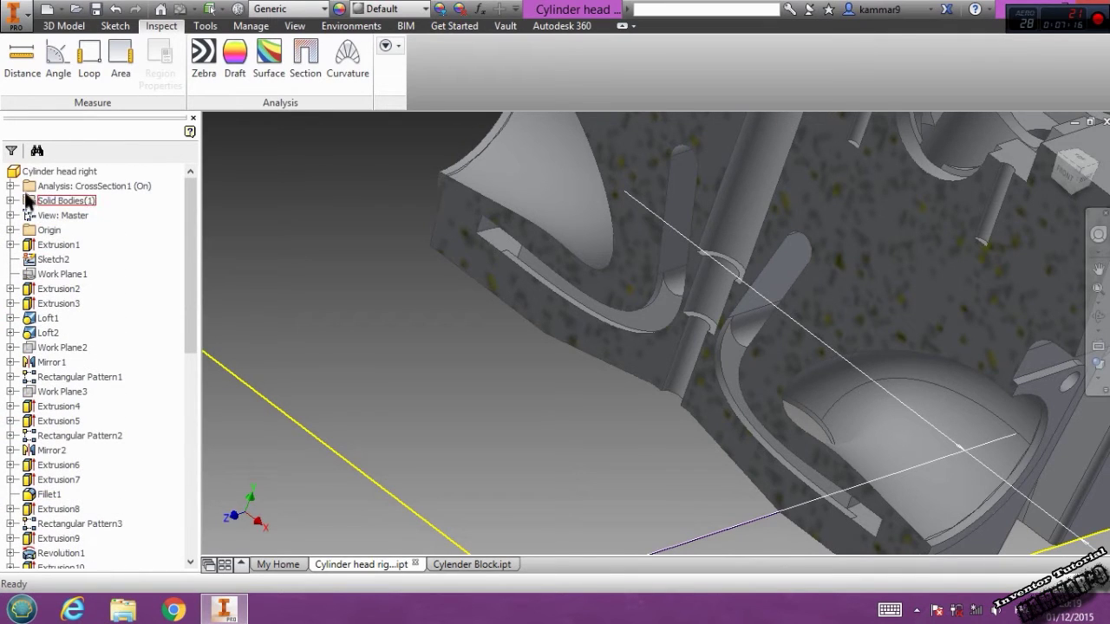
{"action": "left_click", "coordinate": [9, 186]}
{"action": "right_click", "coordinate": [50, 187]}
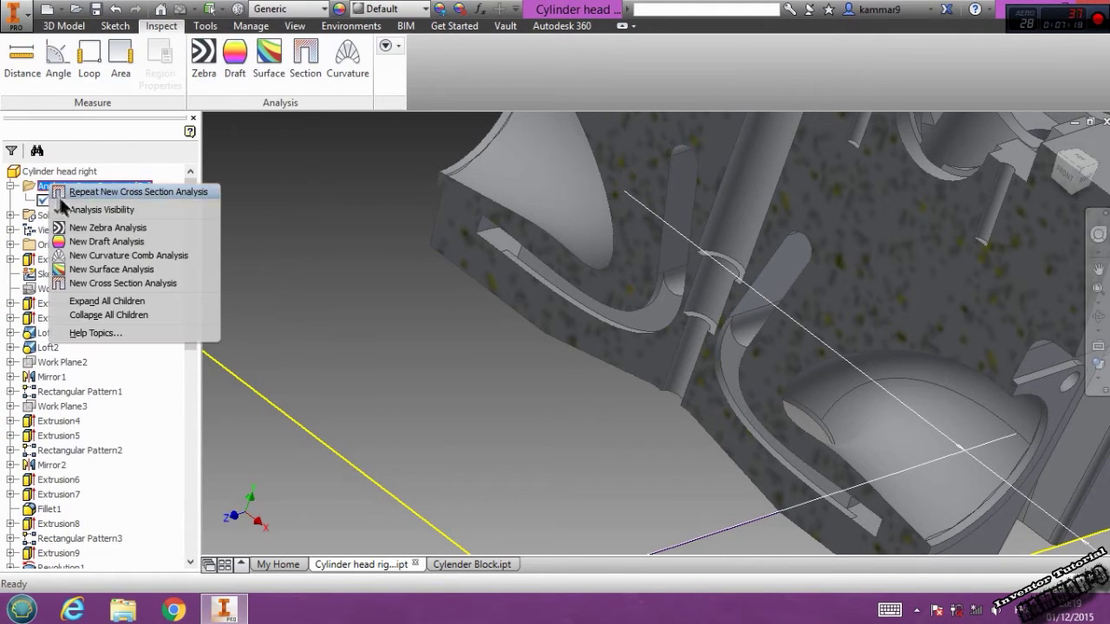
{"action": "left_click", "coordinate": [84, 221]}
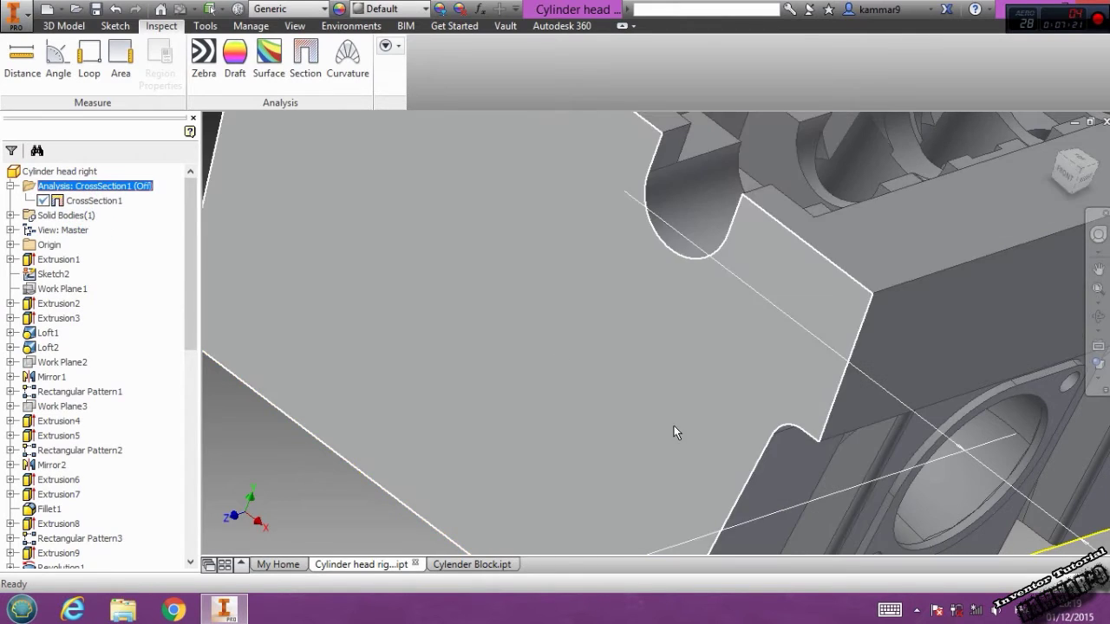
{"action": "middle_click_drag", "start_coordinate": [673, 426], "coordinate": [611, 224]}
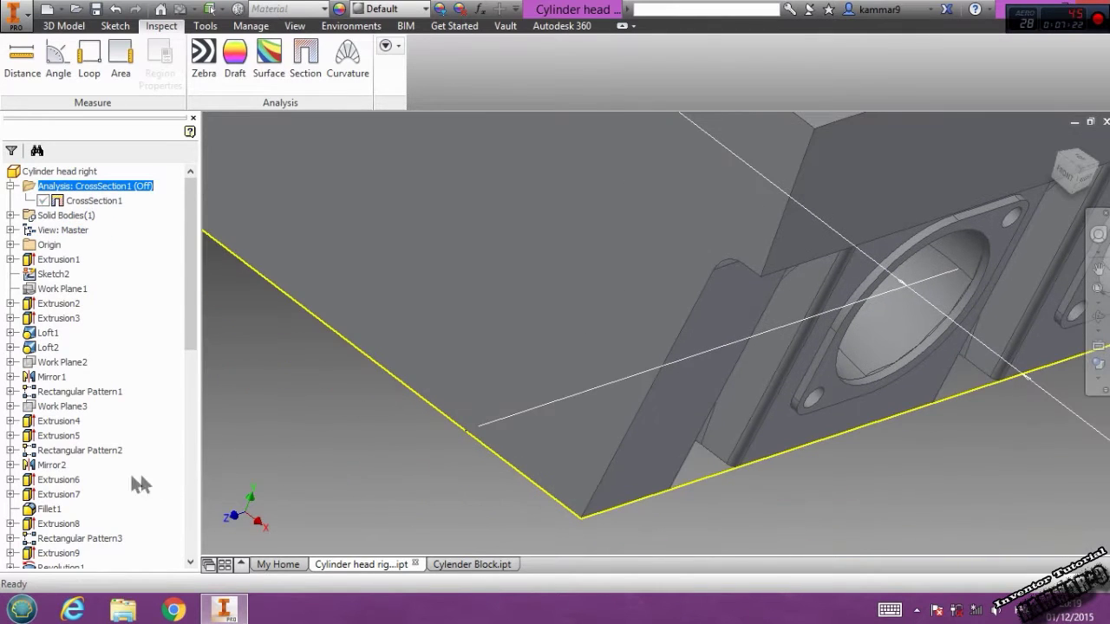
{"action": "scroll", "coordinate": [130, 486], "scroll_direction": "down", "scroll_amount": 15}
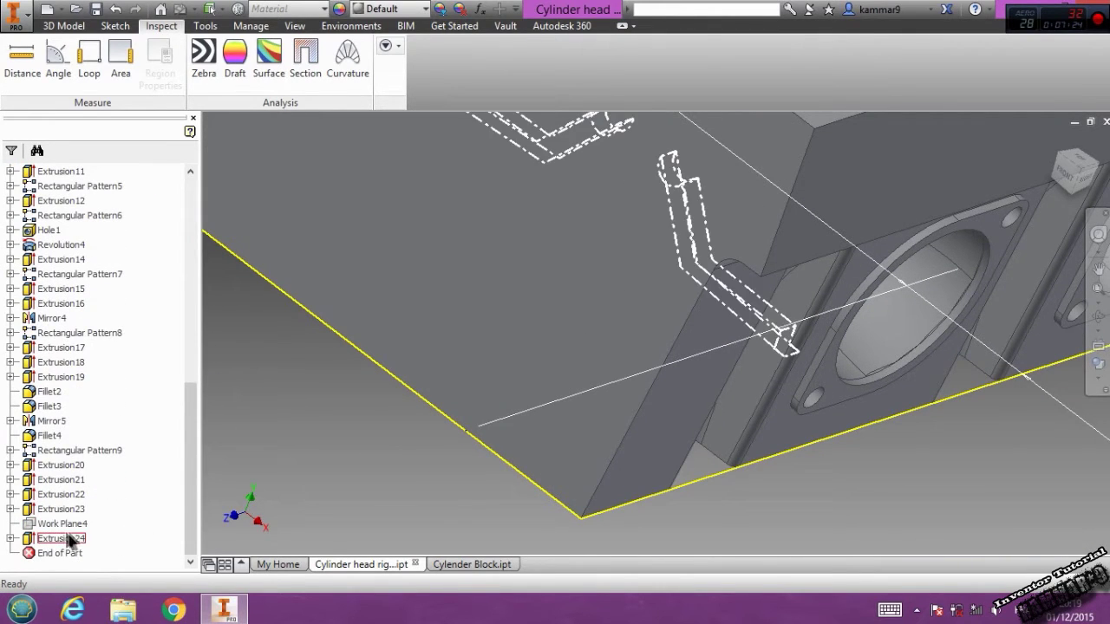
{"action": "scroll", "coordinate": [489, 516], "scroll_direction": "down", "scroll_amount": 3}
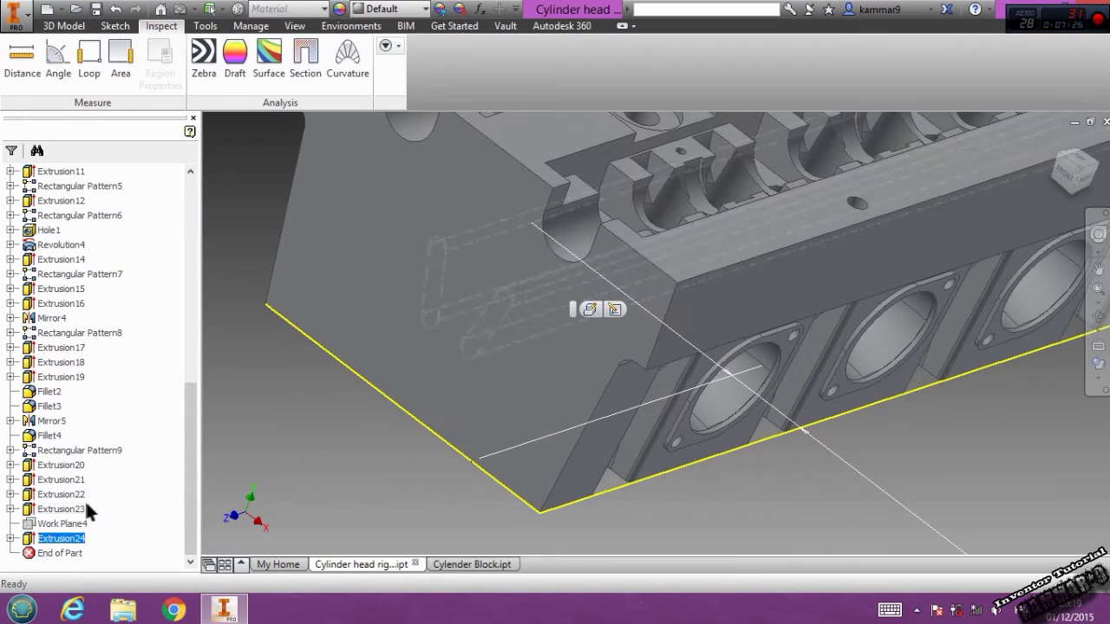
{"action": "middle_click_drag", "start_coordinate": [625, 424], "coordinate": [578, 393]}
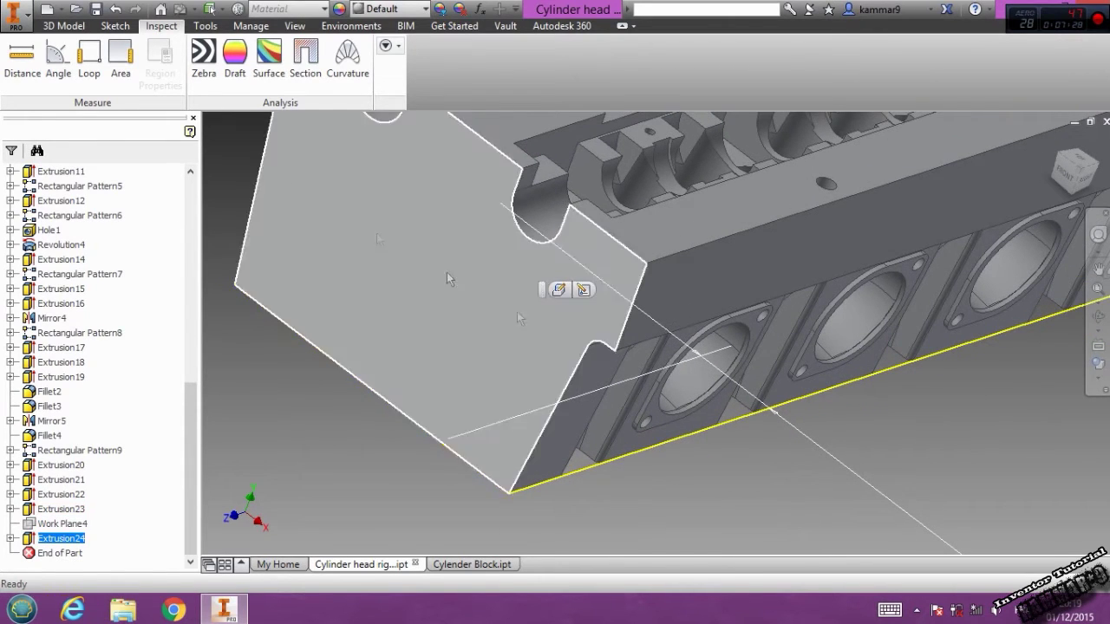
Rectangular-pattern Extrusion24 six times at 90 mm spacing along the head
{"action": "left_click", "coordinate": [64, 25]}
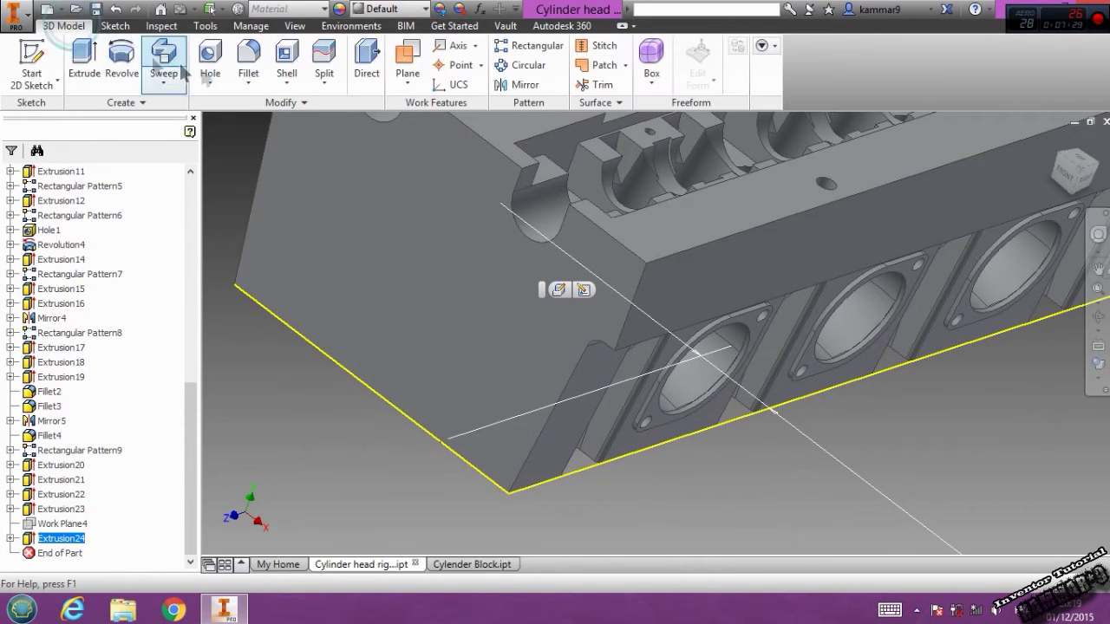
{"action": "left_click", "coordinate": [506, 54]}
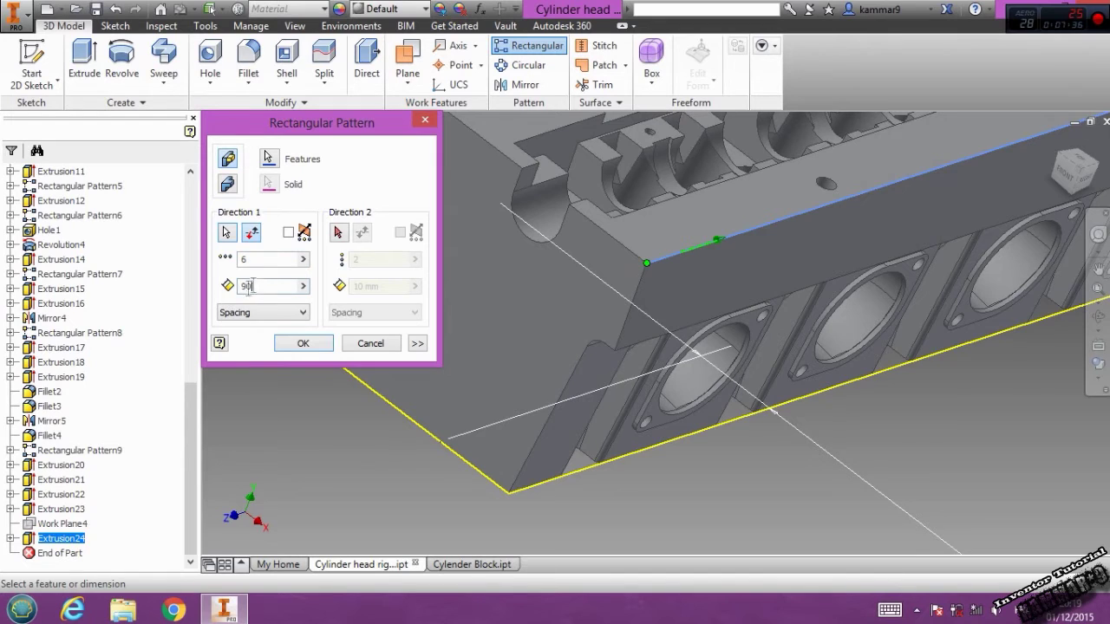
{"action": "scroll", "coordinate": [707, 421], "scroll_direction": "down", "scroll_amount": 4}
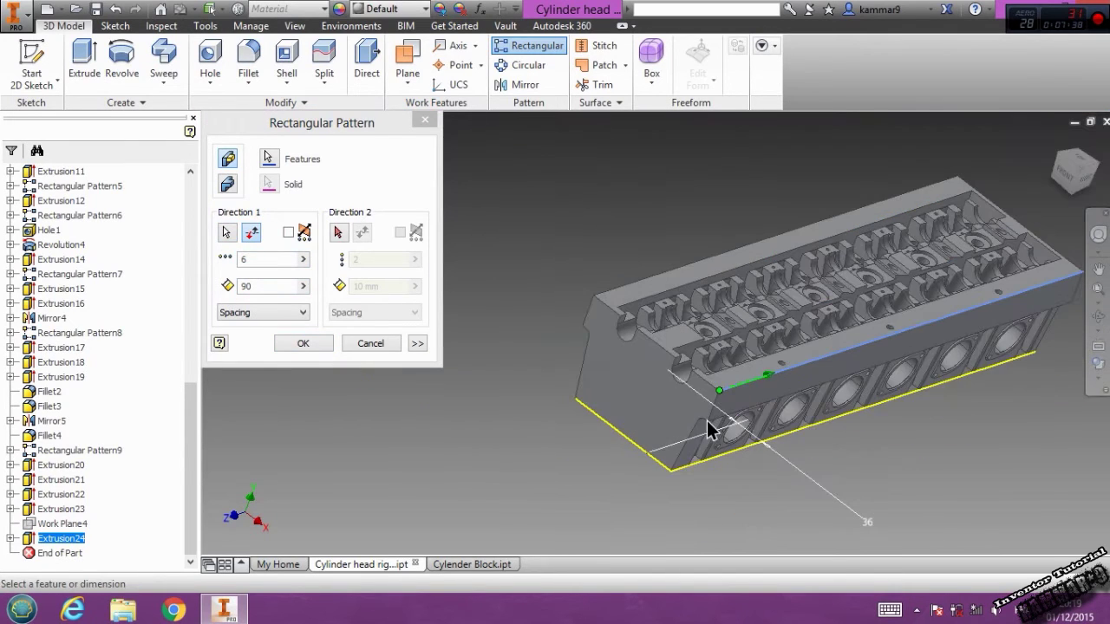
{"action": "middle_click_drag", "start_coordinate": [731, 429], "coordinate": [706, 401], "text": "shift"}
{"action": "left_click", "coordinate": [1096, 380]}
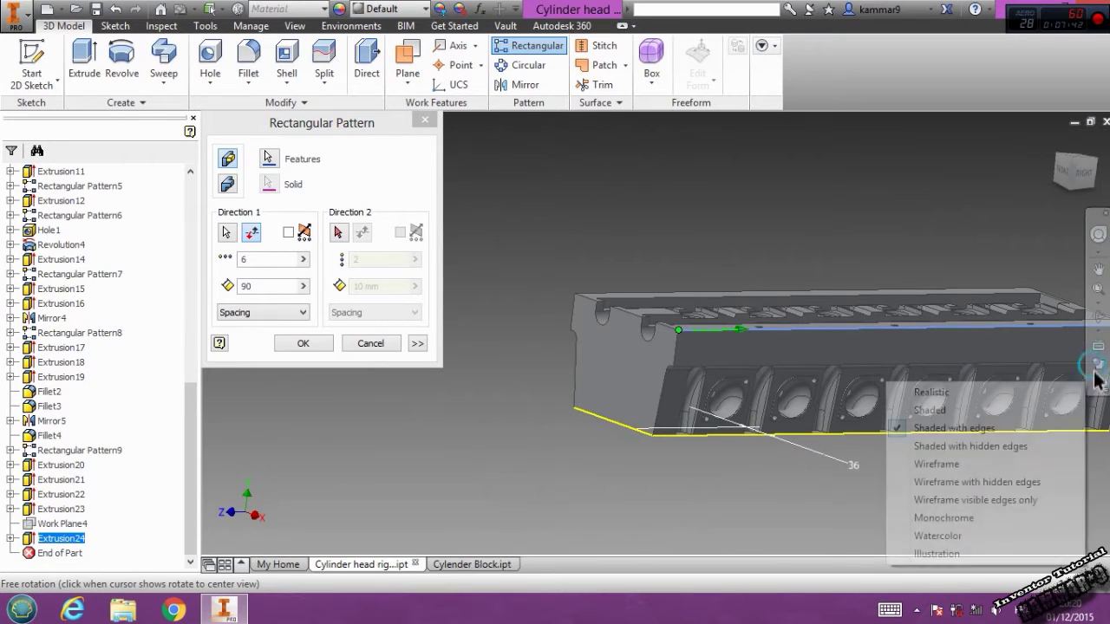
{"action": "left_click", "coordinate": [971, 462]}
{"action": "middle_click_drag", "start_coordinate": [964, 456], "coordinate": [906, 510], "text": "shift"}
{"action": "left_click", "coordinate": [302, 343]}
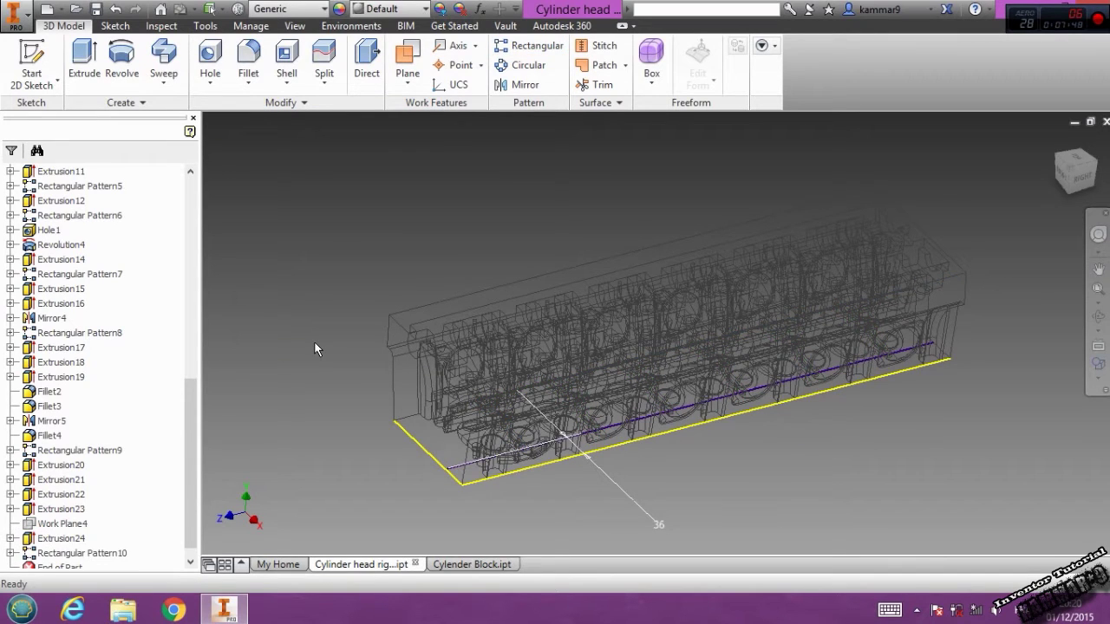
Restore shaded display and save the cylinder head part
{"action": "left_click", "coordinate": [1098, 364]}
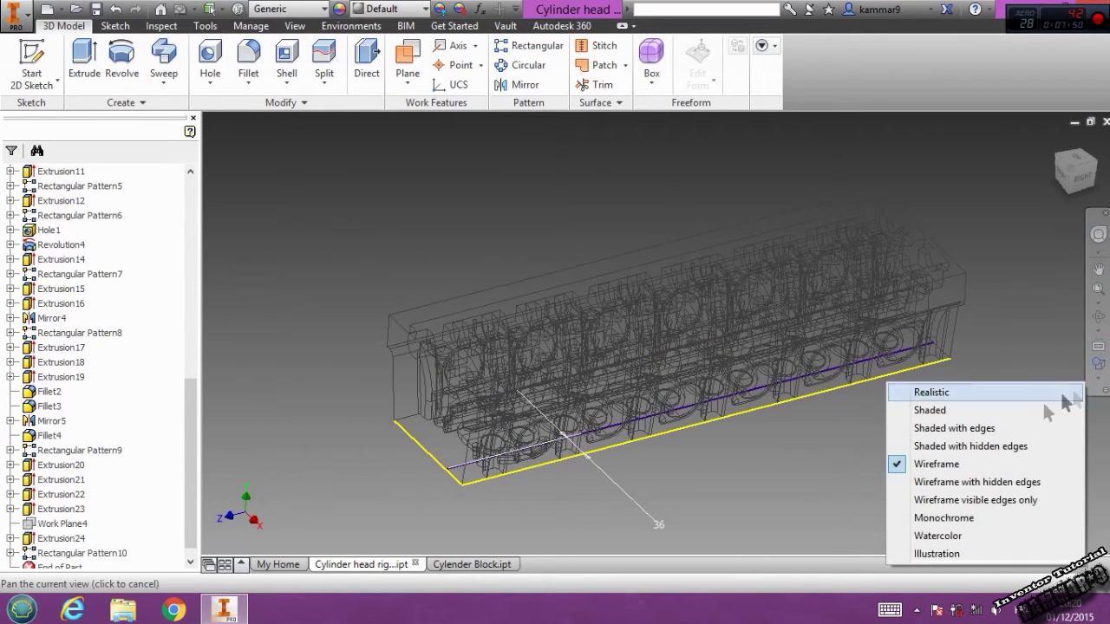
{"action": "left_click", "coordinate": [902, 427]}
{"action": "middle_click_drag", "start_coordinate": [560, 453], "coordinate": [636, 397], "text": "shift"}
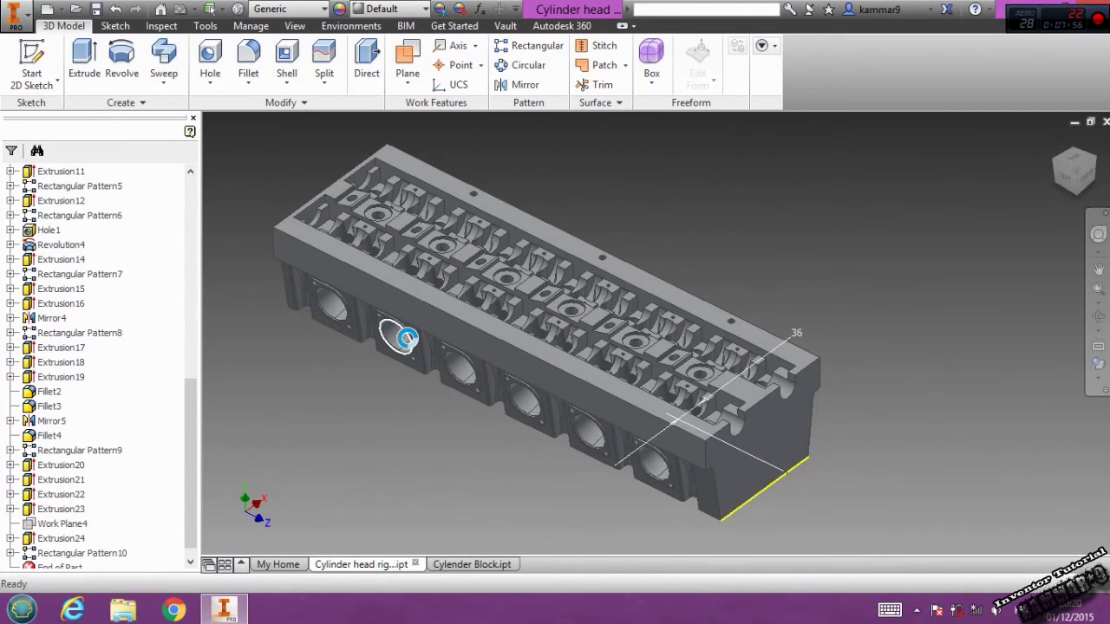
{"action": "key", "text": "ctrl+s"}
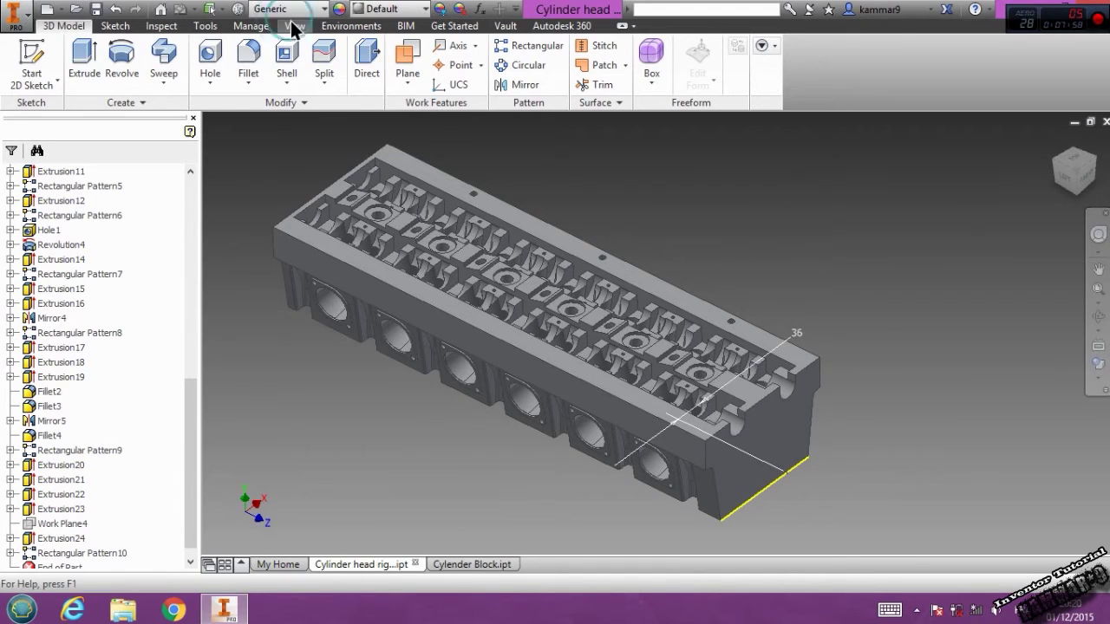
Switch the view to perspective projection
{"action": "left_click", "coordinate": [293, 26]}
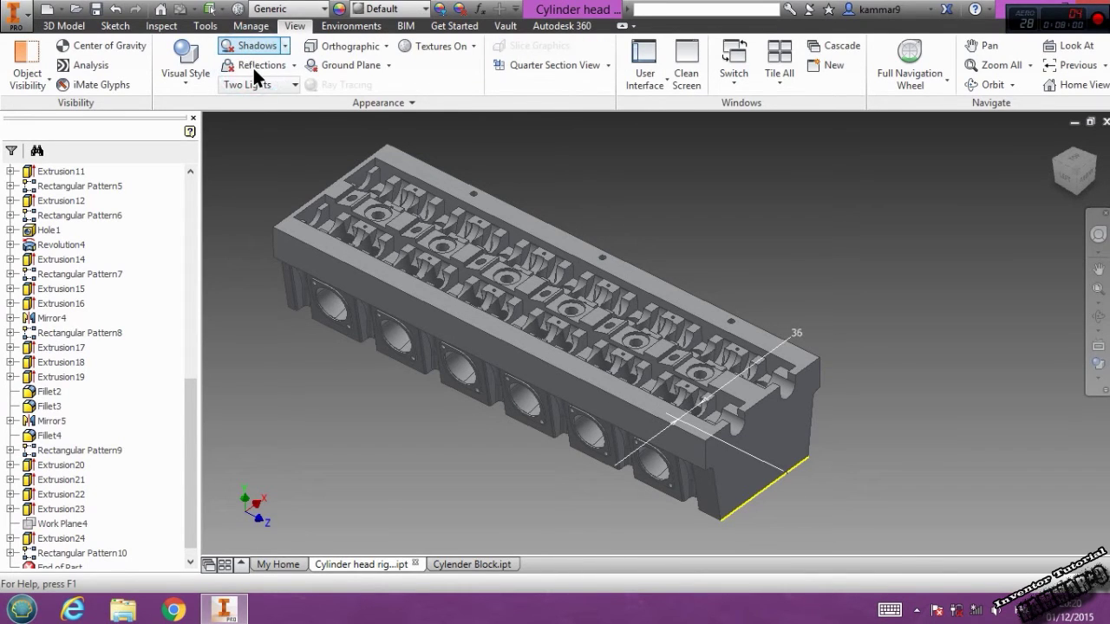
{"action": "left_click", "coordinate": [364, 48]}
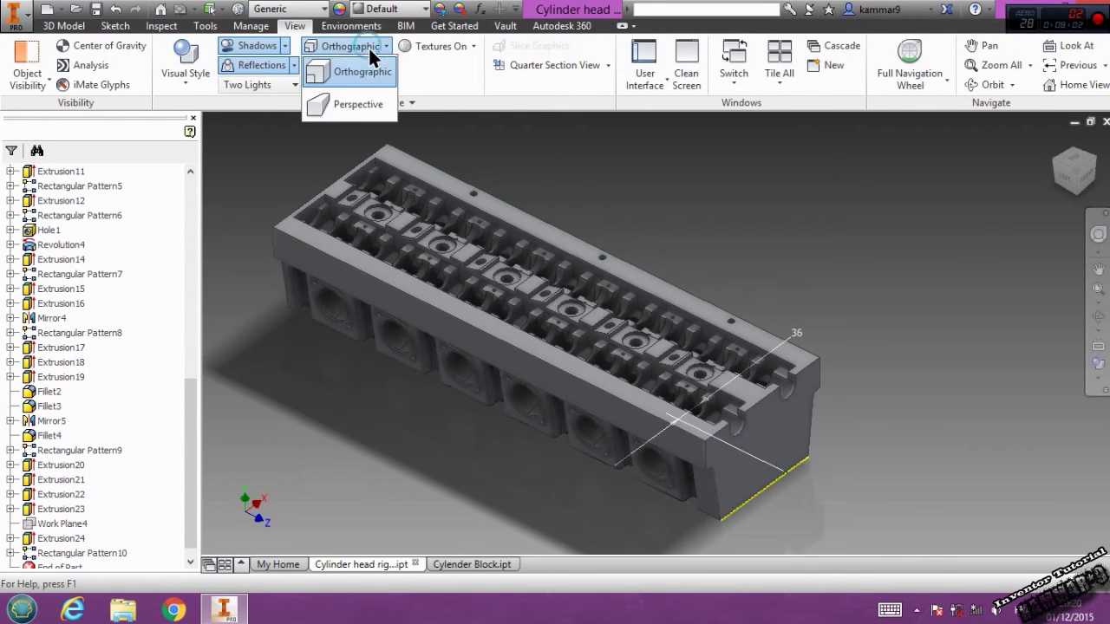
{"action": "left_click", "coordinate": [345, 100]}
{"action": "middle_click_drag", "start_coordinate": [571, 375], "coordinate": [783, 297], "text": "shift"}
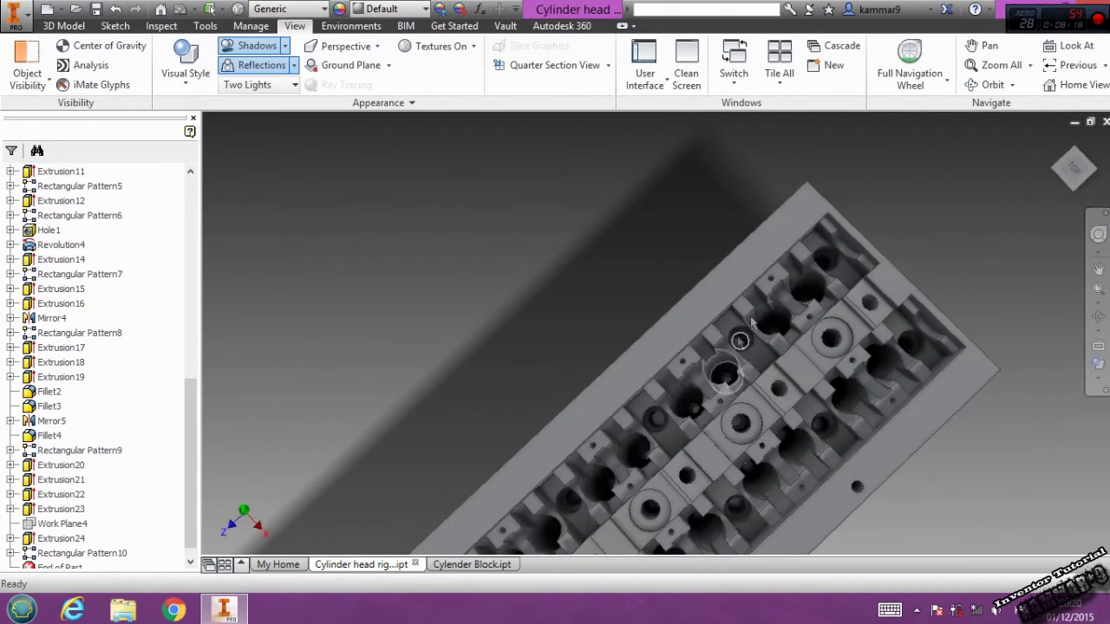
{"action": "middle_click_drag", "start_coordinate": [740, 341], "coordinate": [694, 350], "text": "shift"}
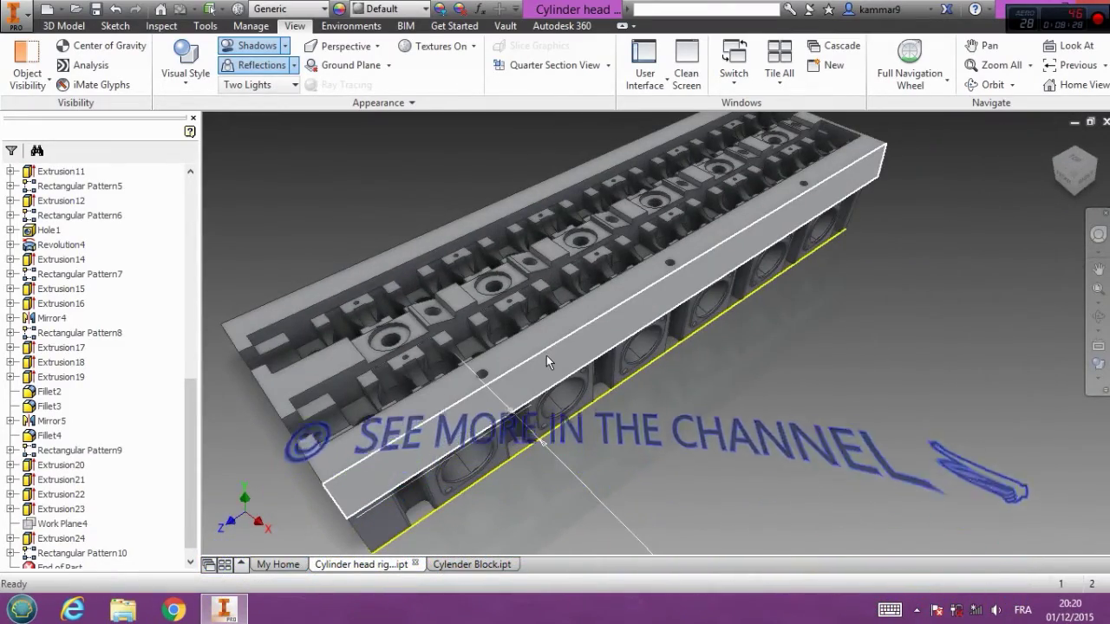
{"action": "mouse_move", "coordinate": [547, 355]}
{"action": "middle_mouse_down", "text": "shift"}
{"action": "mouse_move", "coordinate": [489, 357]}
{"action": "mouse_move", "coordinate": [515, 374]}
{"action": "mouse_move", "coordinate": [506, 368]}
{"action": "mouse_move", "coordinate": [542, 344]}
{"action": "middle_mouse_up", "text": "shift"}
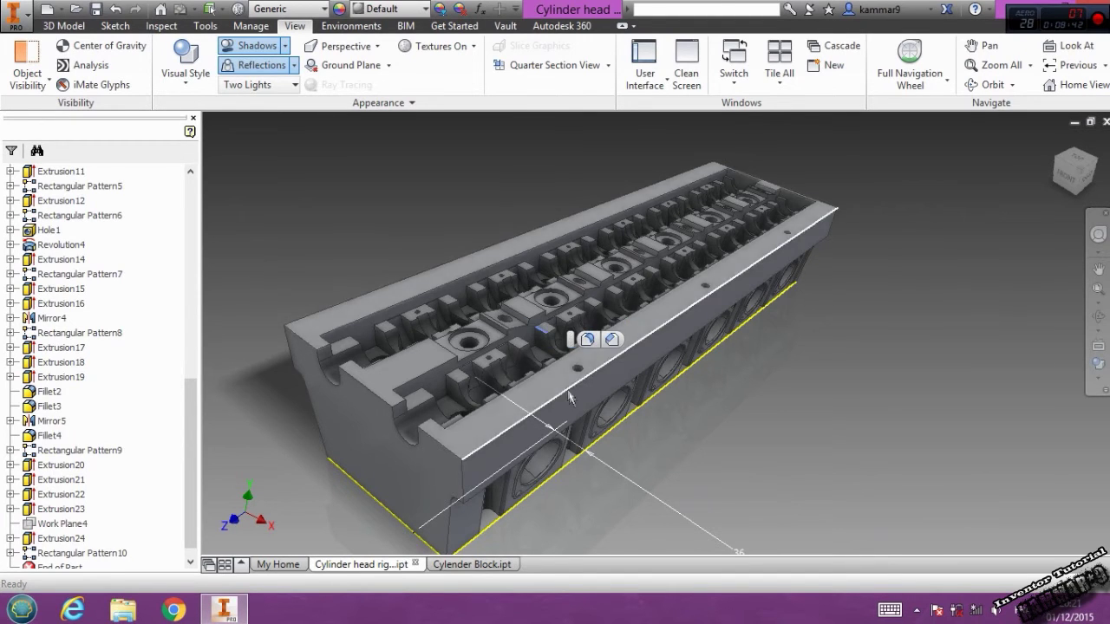
{"action": "middle_click_drag", "start_coordinate": [551, 347], "coordinate": [727, 433], "text": "shift"}
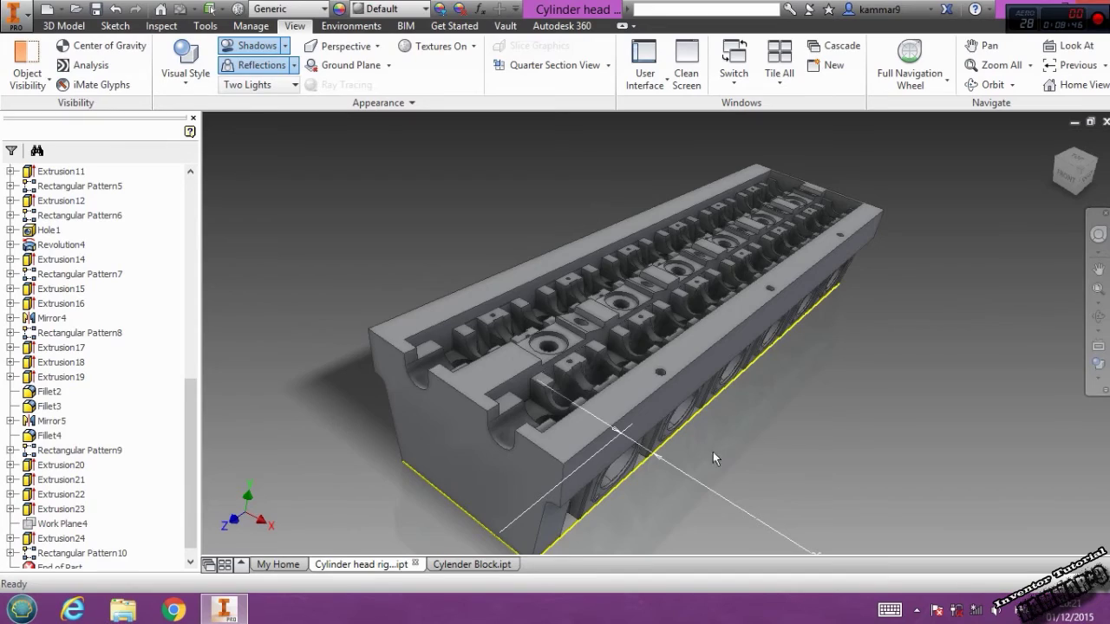
{"action": "middle_click_drag", "start_coordinate": [713, 452], "coordinate": [952, 392], "text": "shift"}
{"action": "middle_click_drag", "start_coordinate": [713, 420], "coordinate": [546, 404], "text": "shift"}
{"action": "scroll", "coordinate": [699, 440], "scroll_direction": "up", "scroll_amount": 5}
{"action": "scroll", "coordinate": [655, 422], "scroll_direction": "down", "scroll_amount": 5}
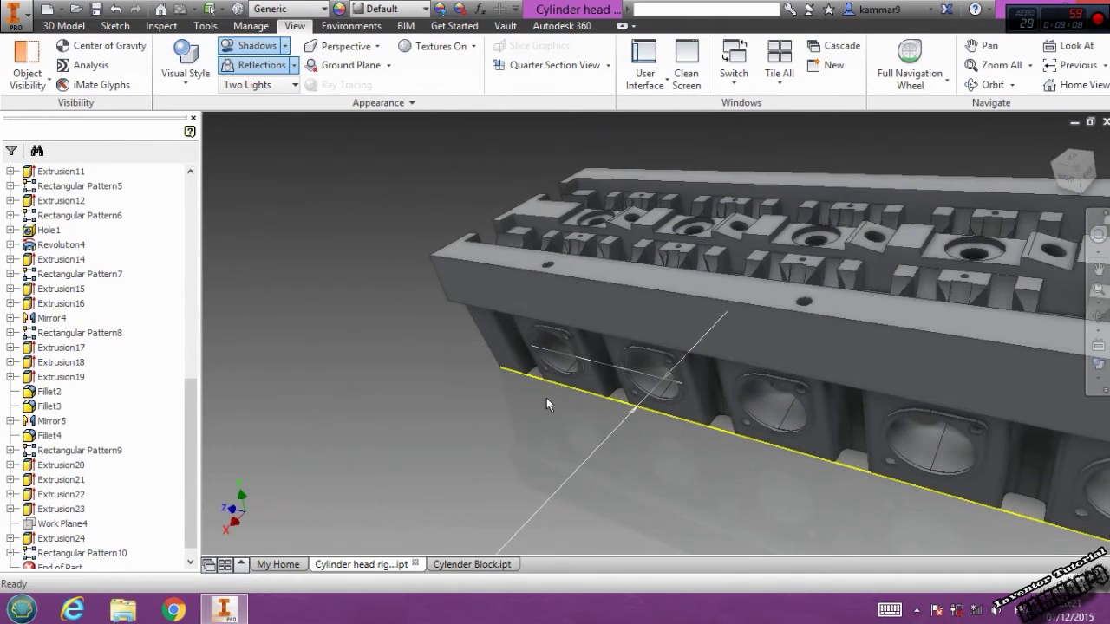